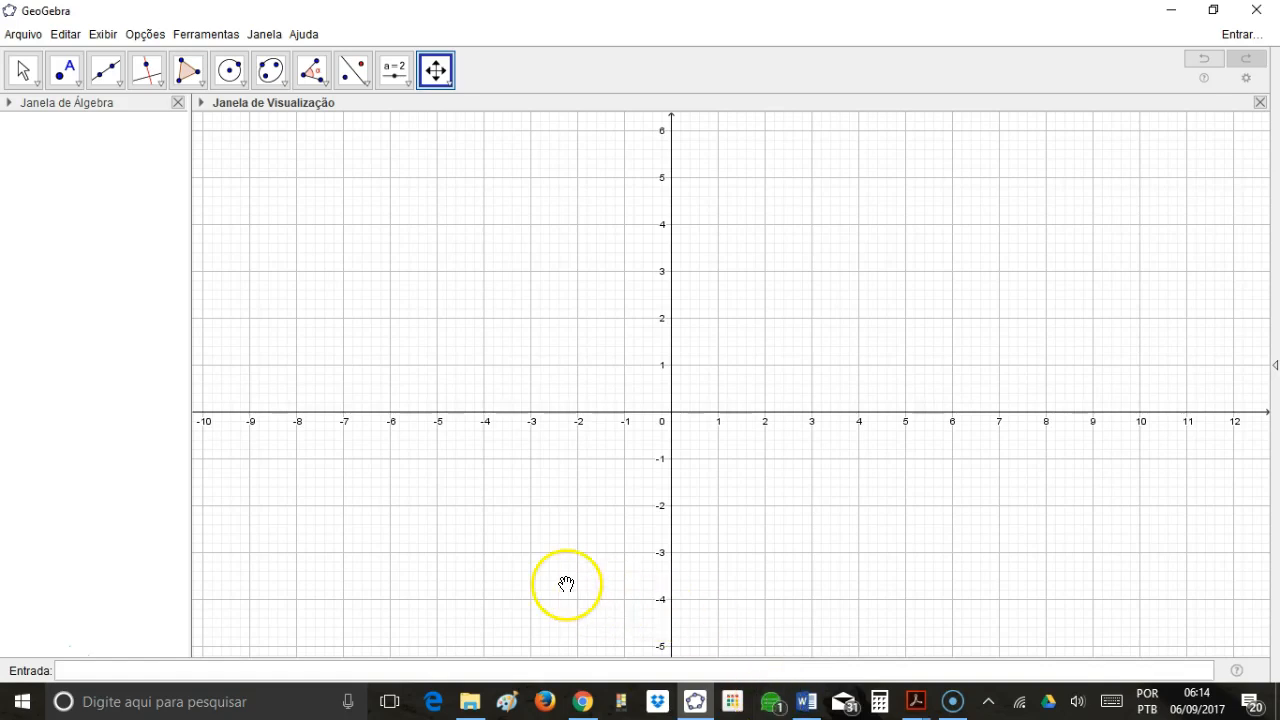
# Read exercise 6 in the PDF exercise list, switch back to GeoGebra and set the input bar to display above the workspace.
pyautogui.hotkey('alt', 'Tab')
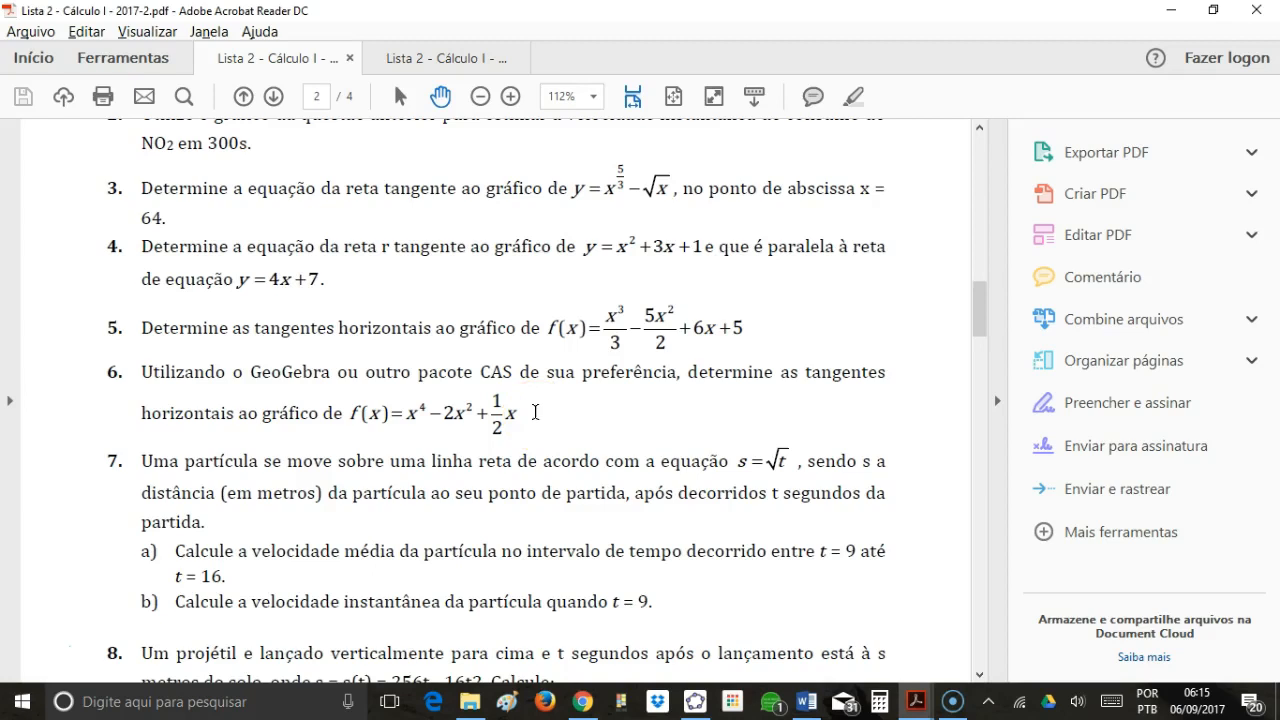
pyautogui.hotkey('alt', 'Tab')
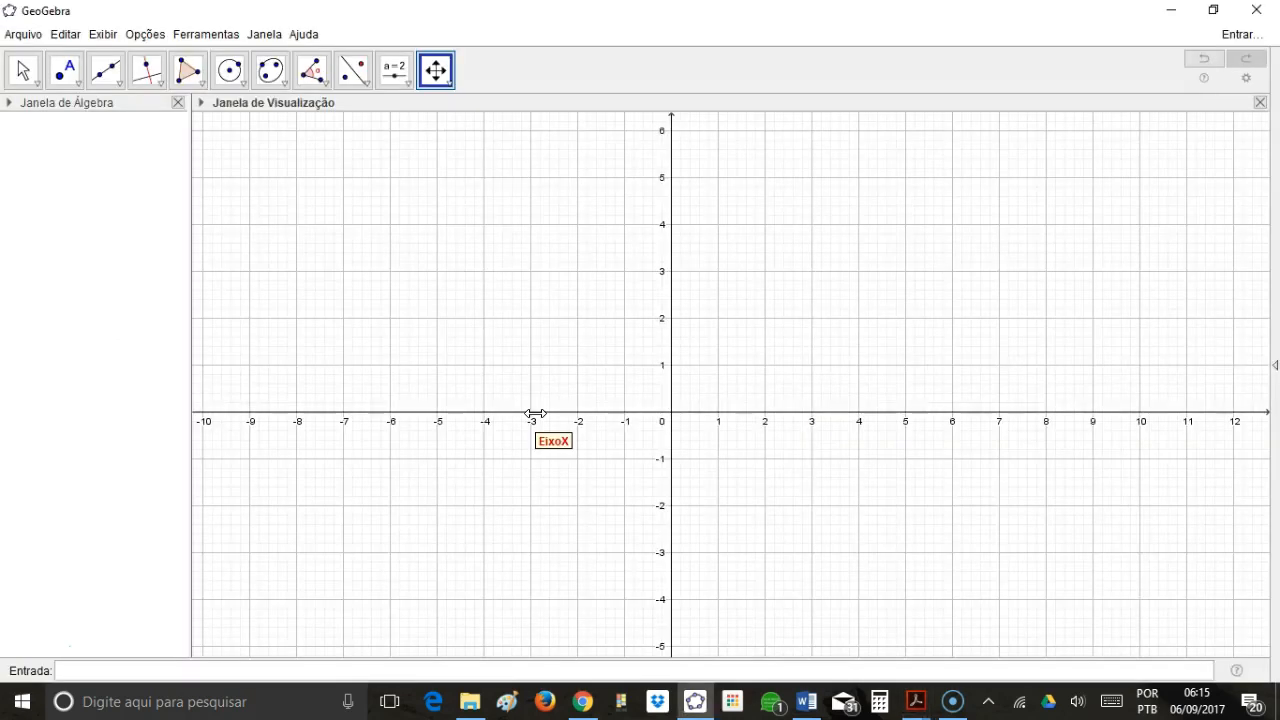
pyautogui.click(320, 669)
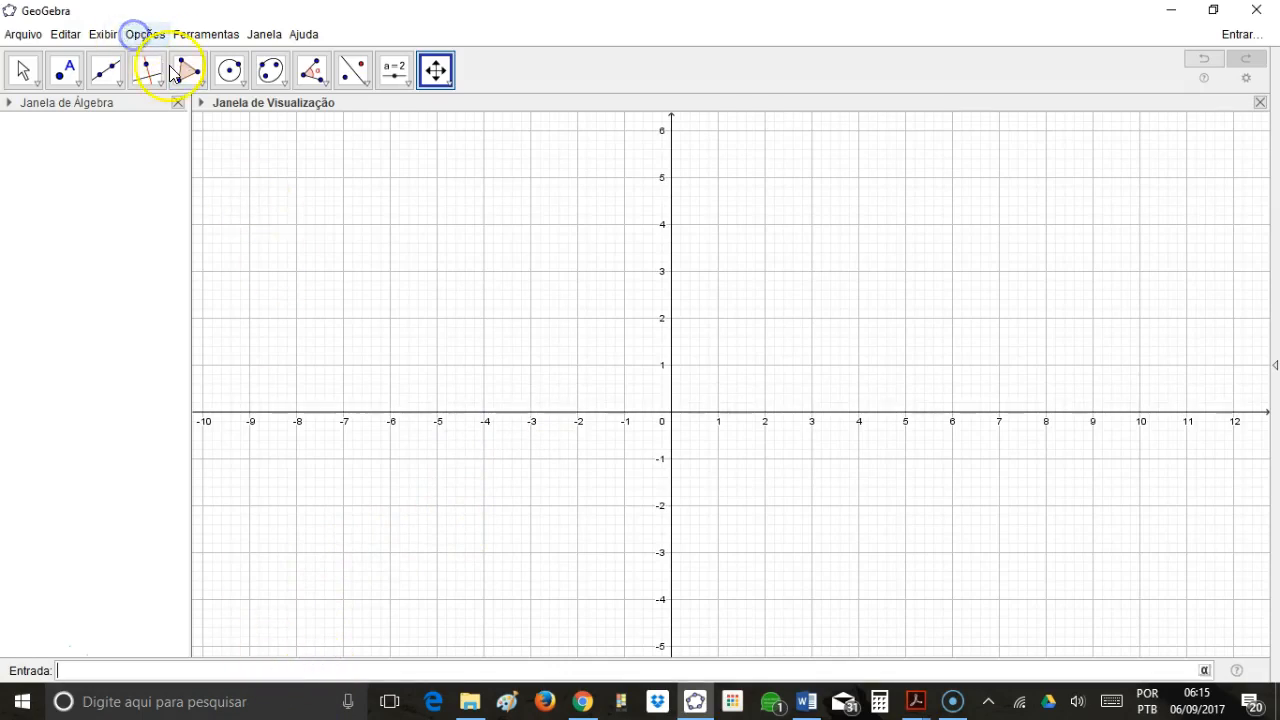
pyautogui.click(146, 35)
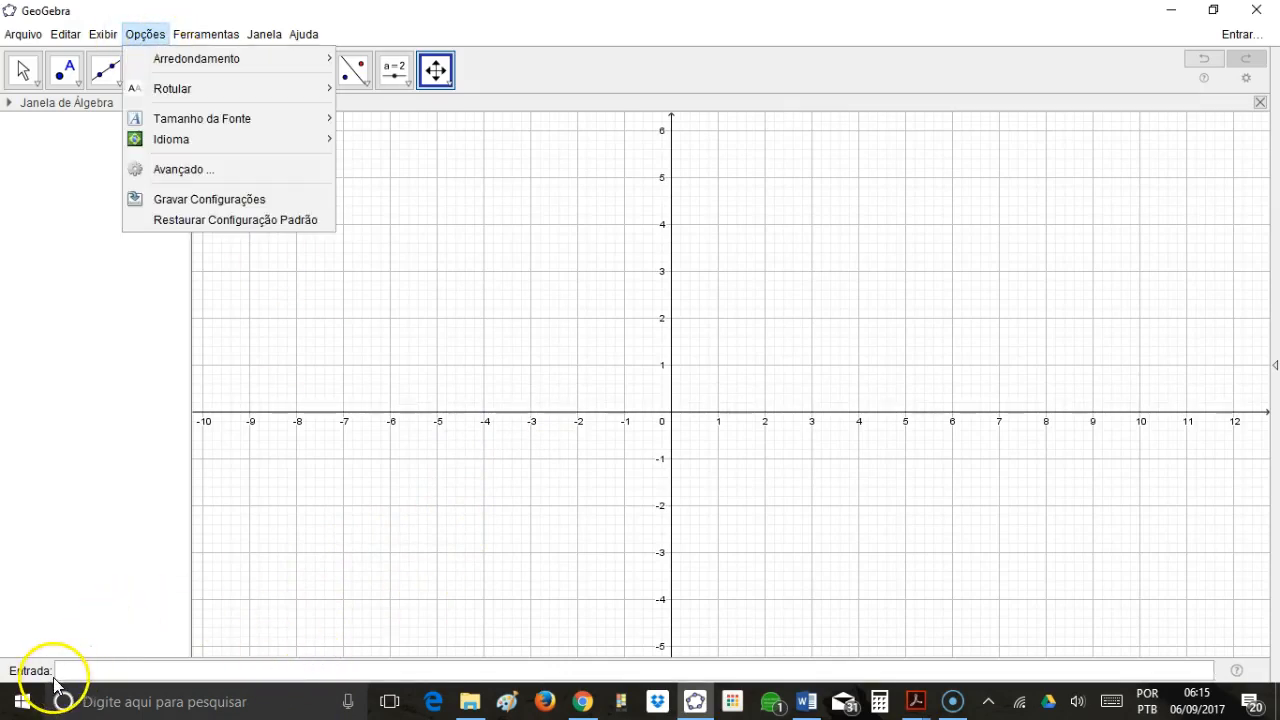
pyautogui.moveTo(102, 33)
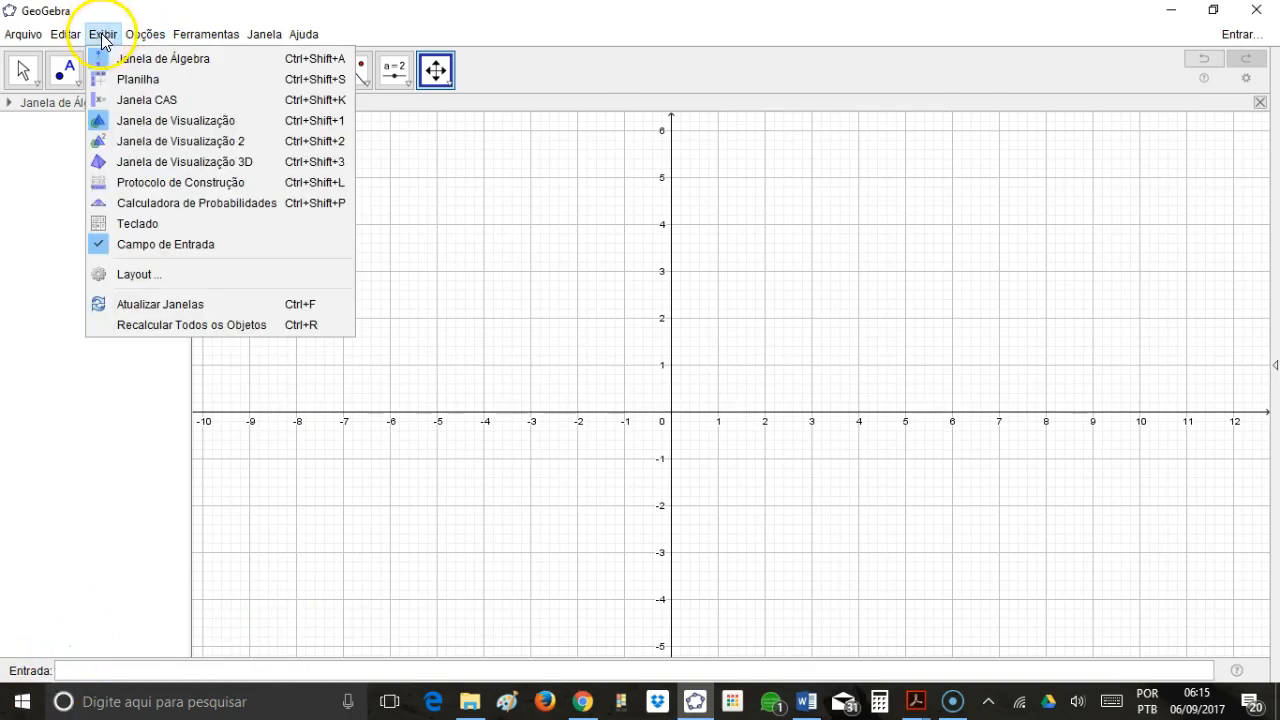
pyautogui.click(165, 274)
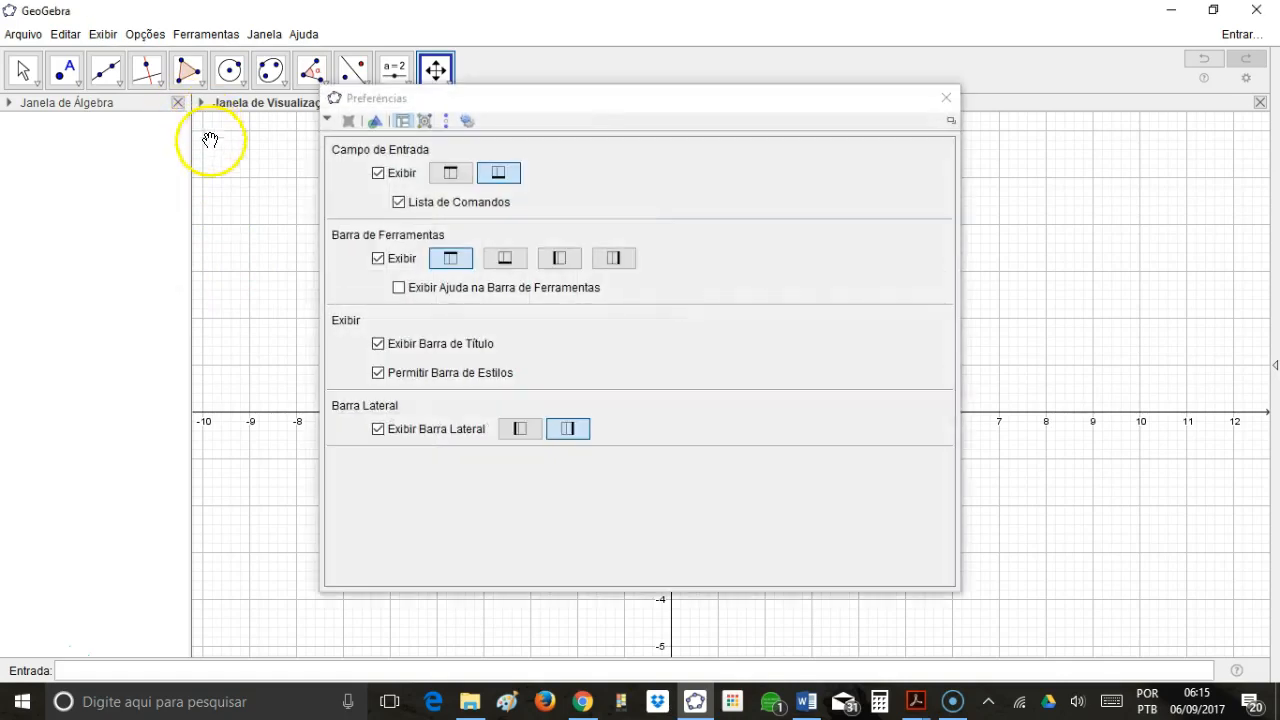
pyautogui.click(451, 175)
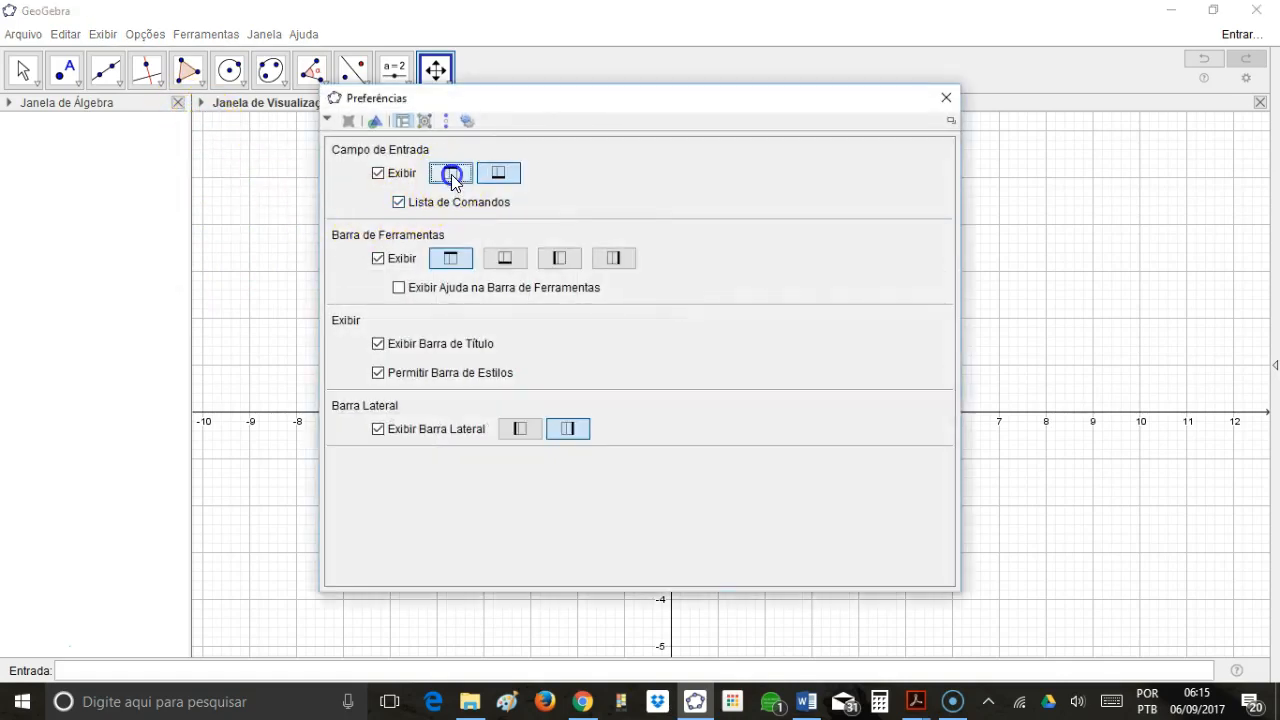
pyautogui.click(946, 98)
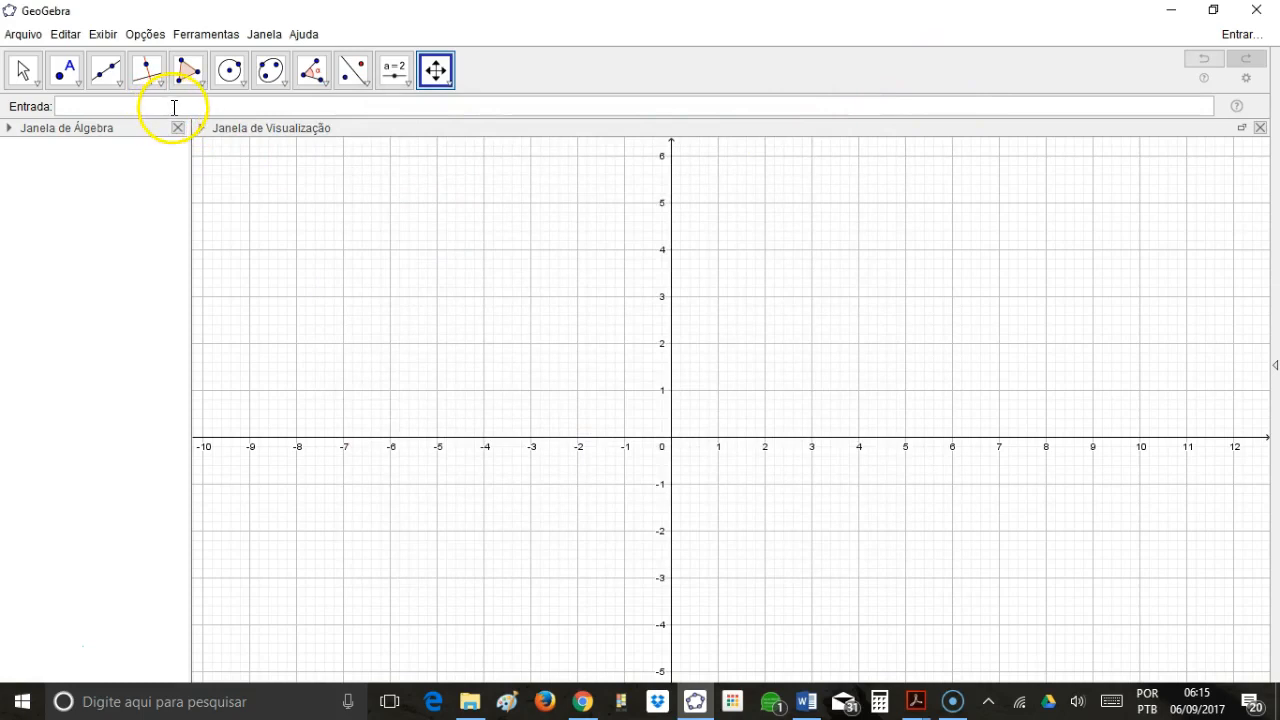
# Define the function f(x)=x^4+(1/2)x.
pyautogui.click(186, 107)
pyautogui.write('f(x')
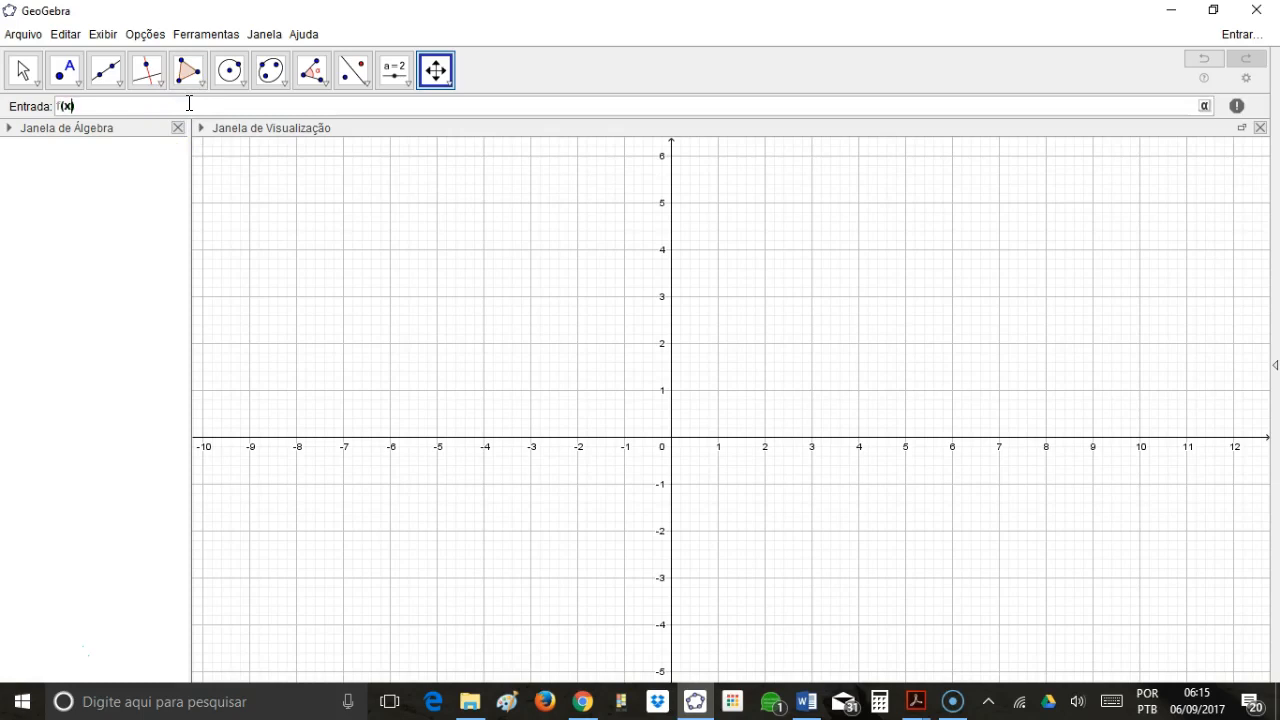
pyautogui.write(')=x^4')
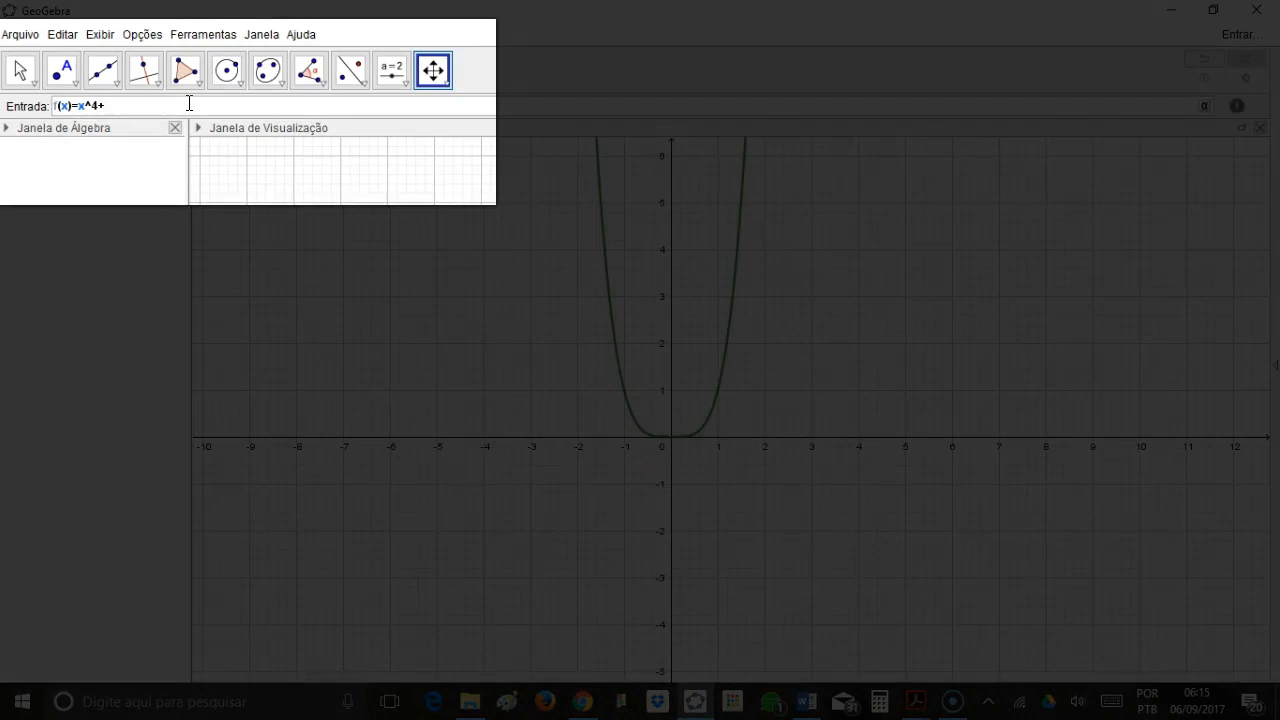
pyautogui.write('+(1/2')
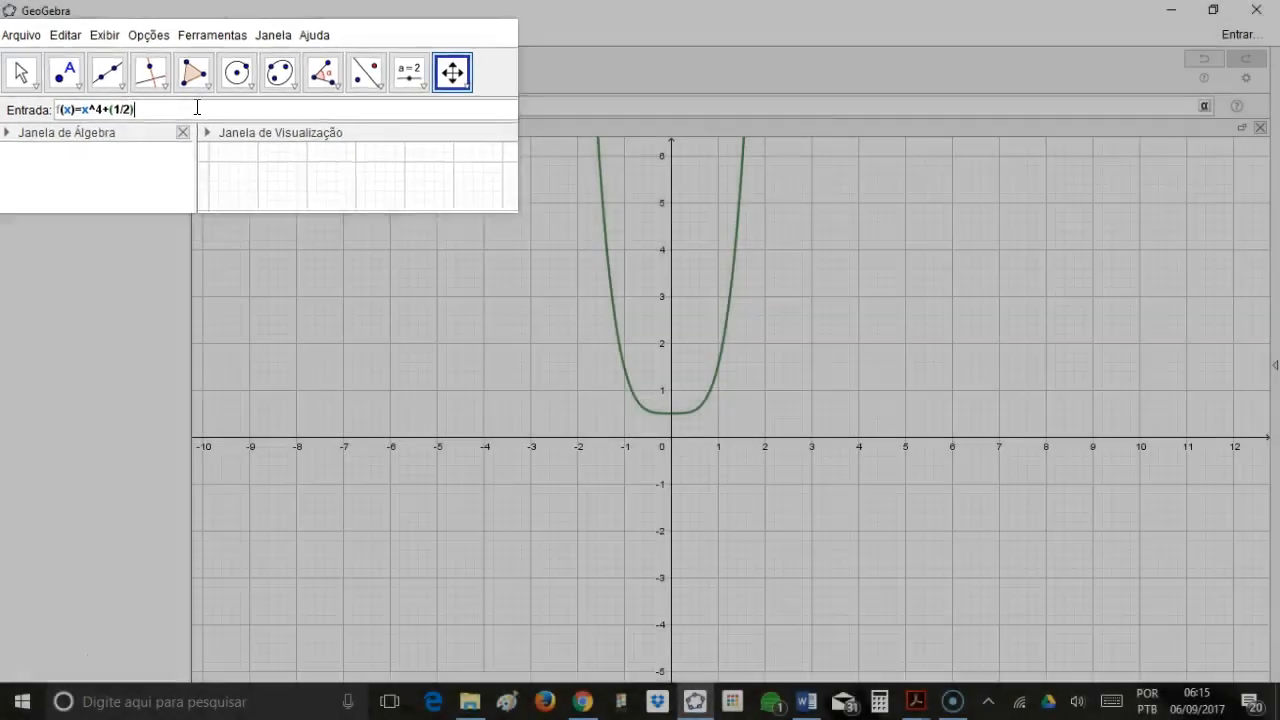
pyautogui.write('x')
# Insert the missing term -2x^2 after x^4 in f(x), checking the function against exercise 6 in the PDF.
pyautogui.hotkey('alt', 'Tab')
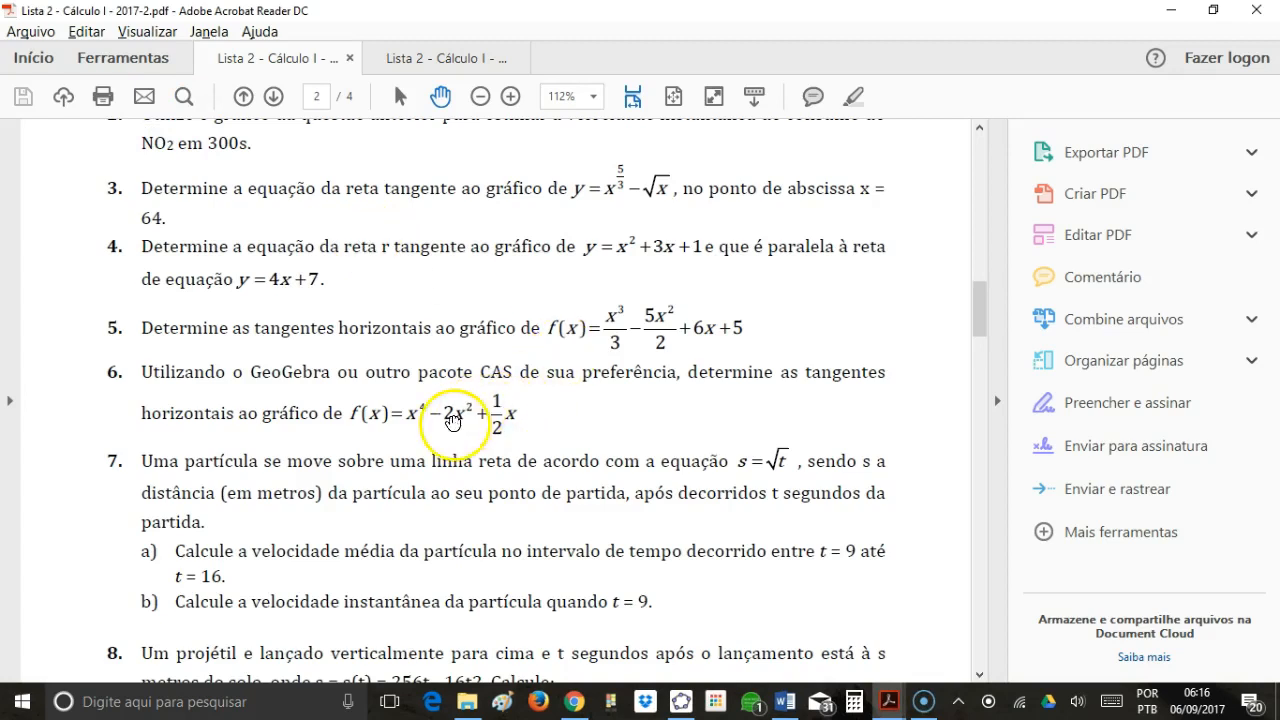
pyautogui.hotkey('alt', 'Tab')
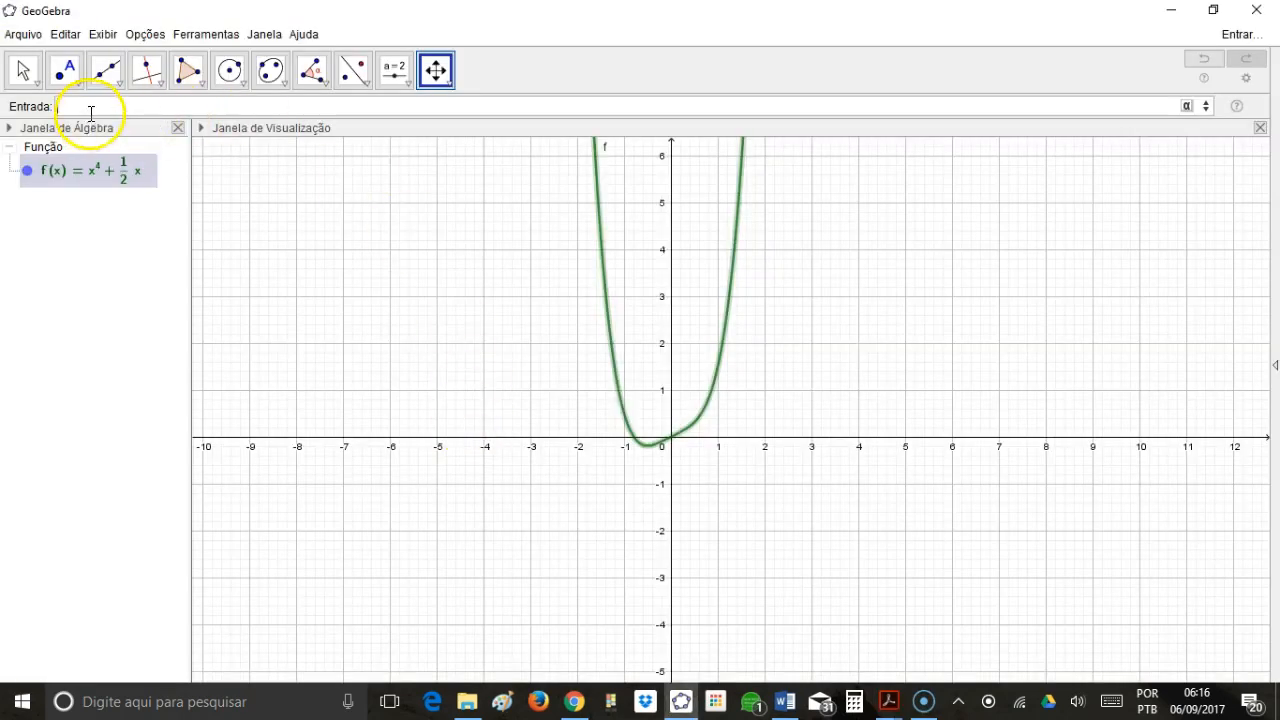
pyautogui.doubleClick(116, 168)
pyautogui.click(67, 164)
pyautogui.write('- 2x')
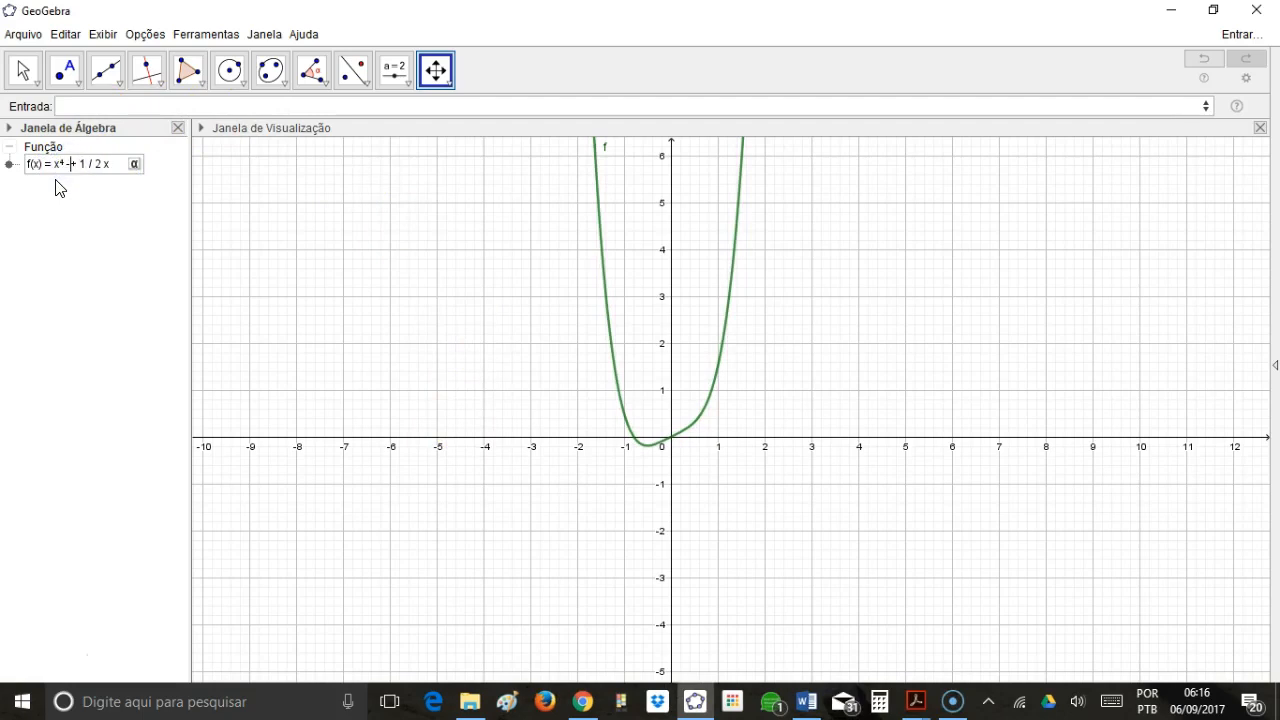
pyautogui.write('^2')
pyautogui.press('Return')
pyautogui.hotkey('alt', 'Tab')
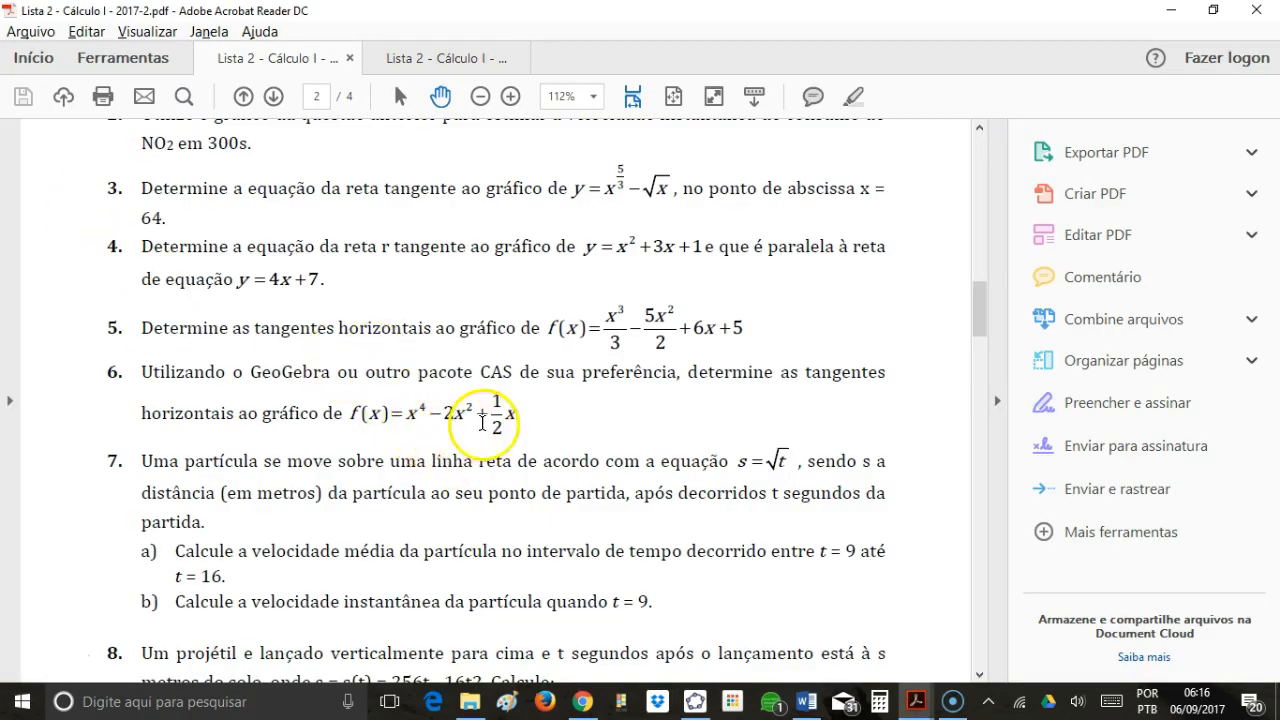
pyautogui.hotkey('alt', 'Tab')
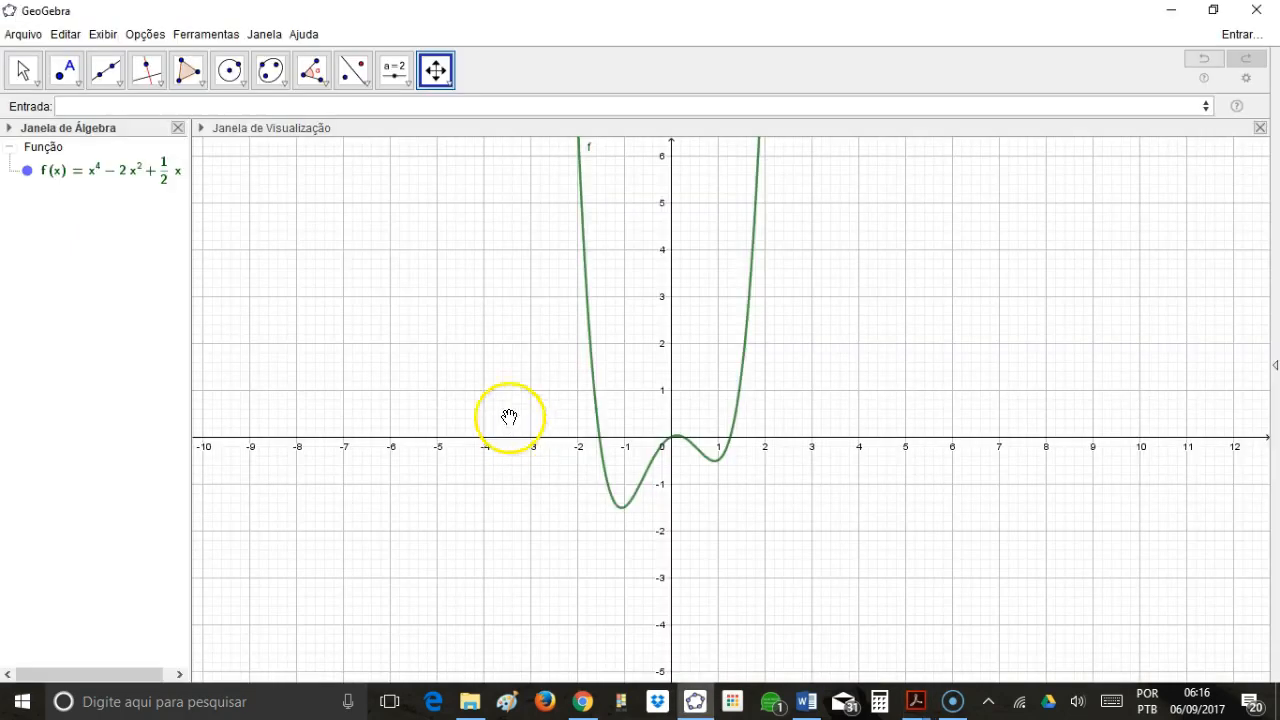
# Enter the complete function definition f(x)=x^4-2x^2+(1/2)x again.
pyautogui.click(225, 107)
pyautogui.write('f(x)')
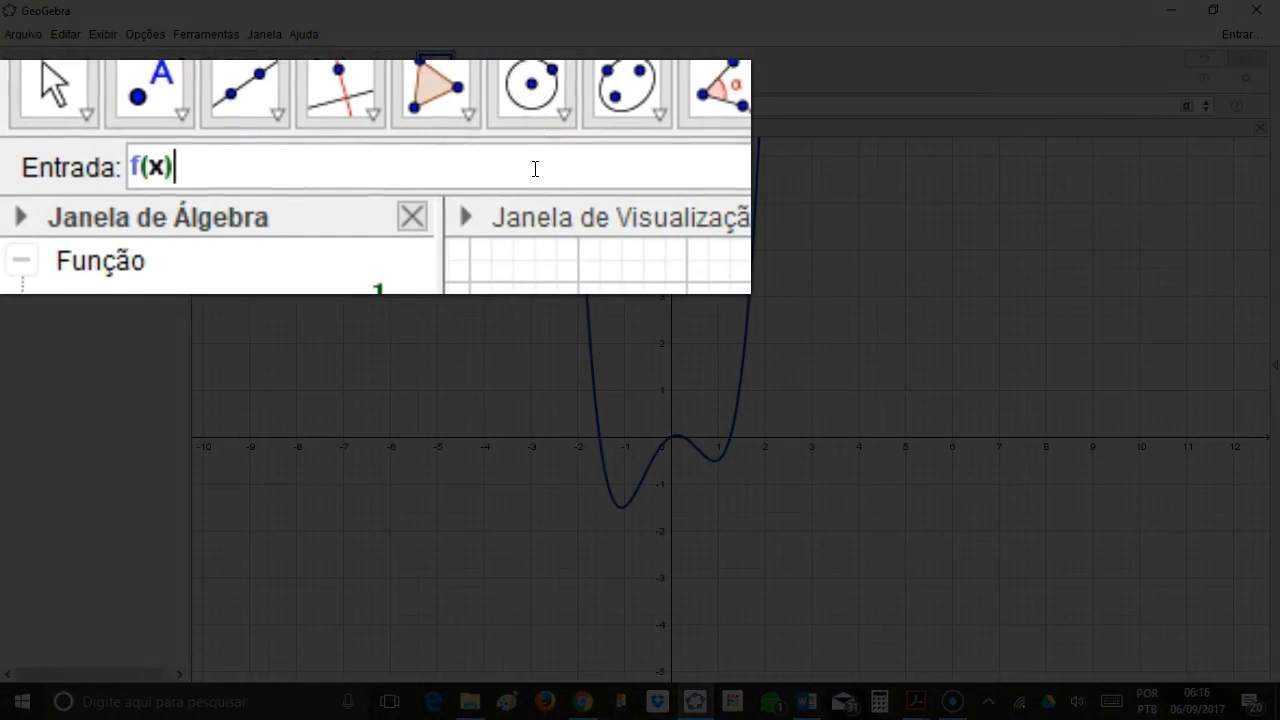
pyautogui.write('=x')
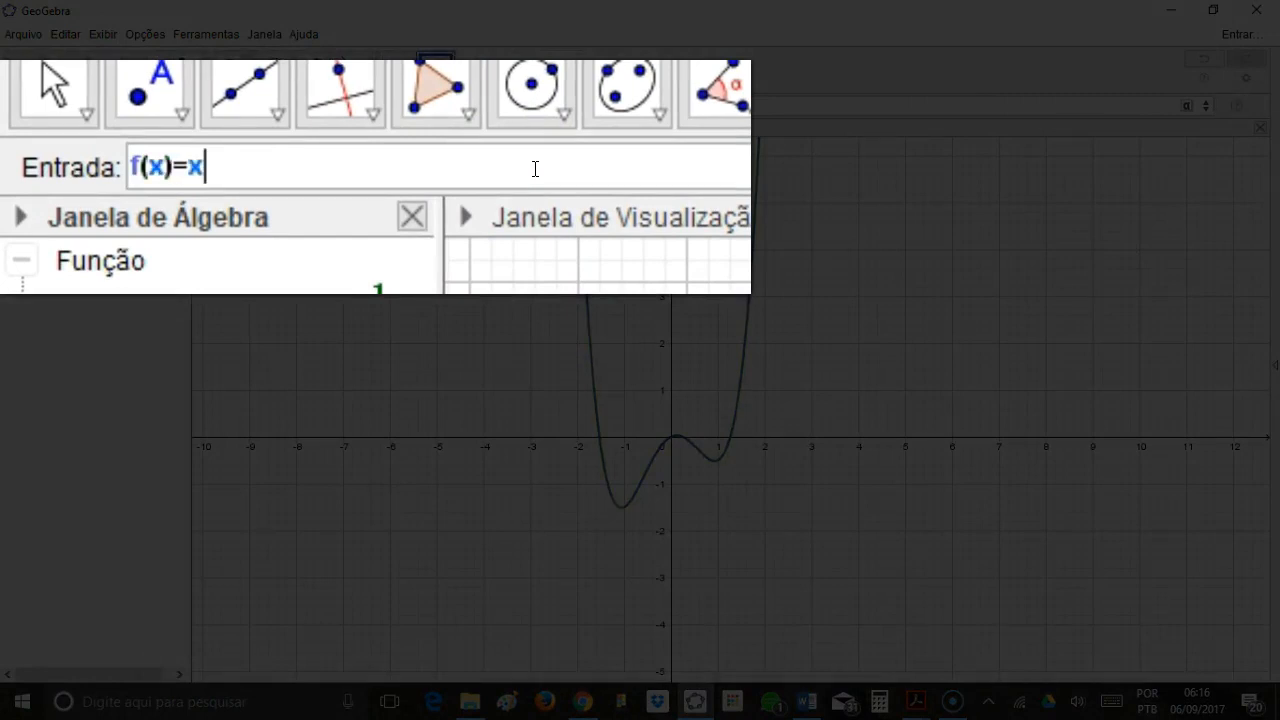
pyautogui.write('^4-2x')
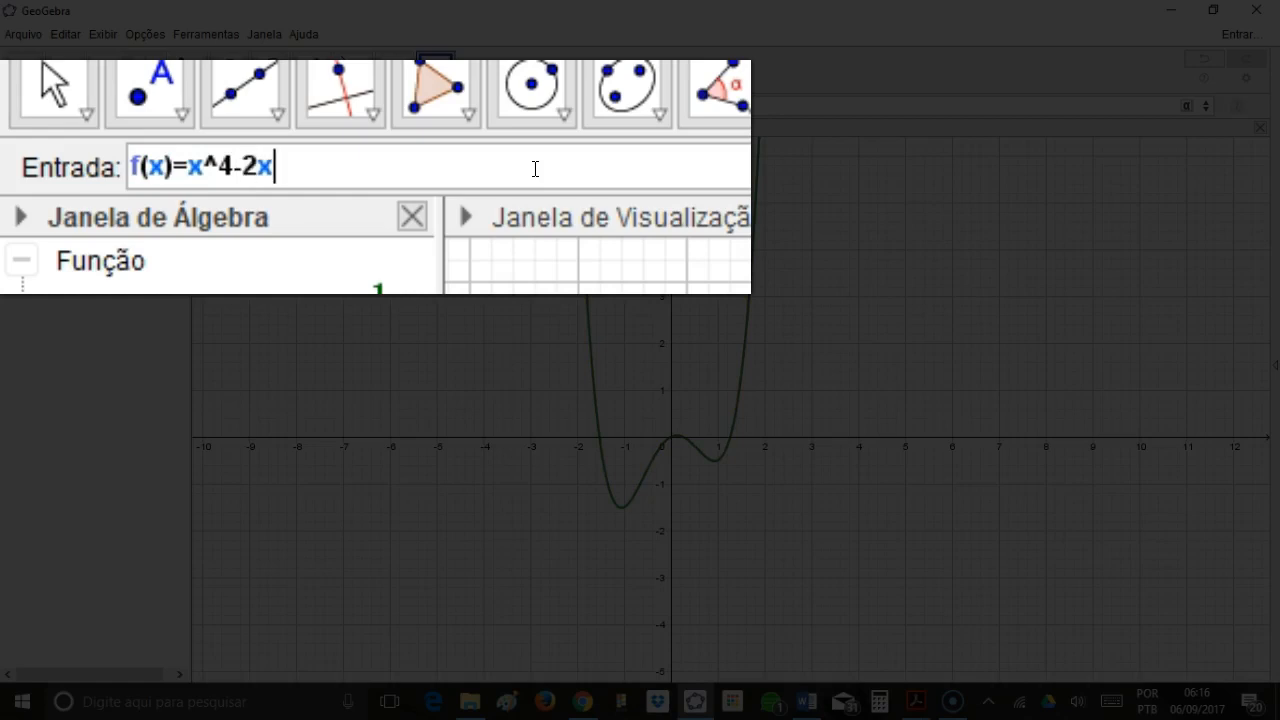
pyautogui.write('^2+(1/2')
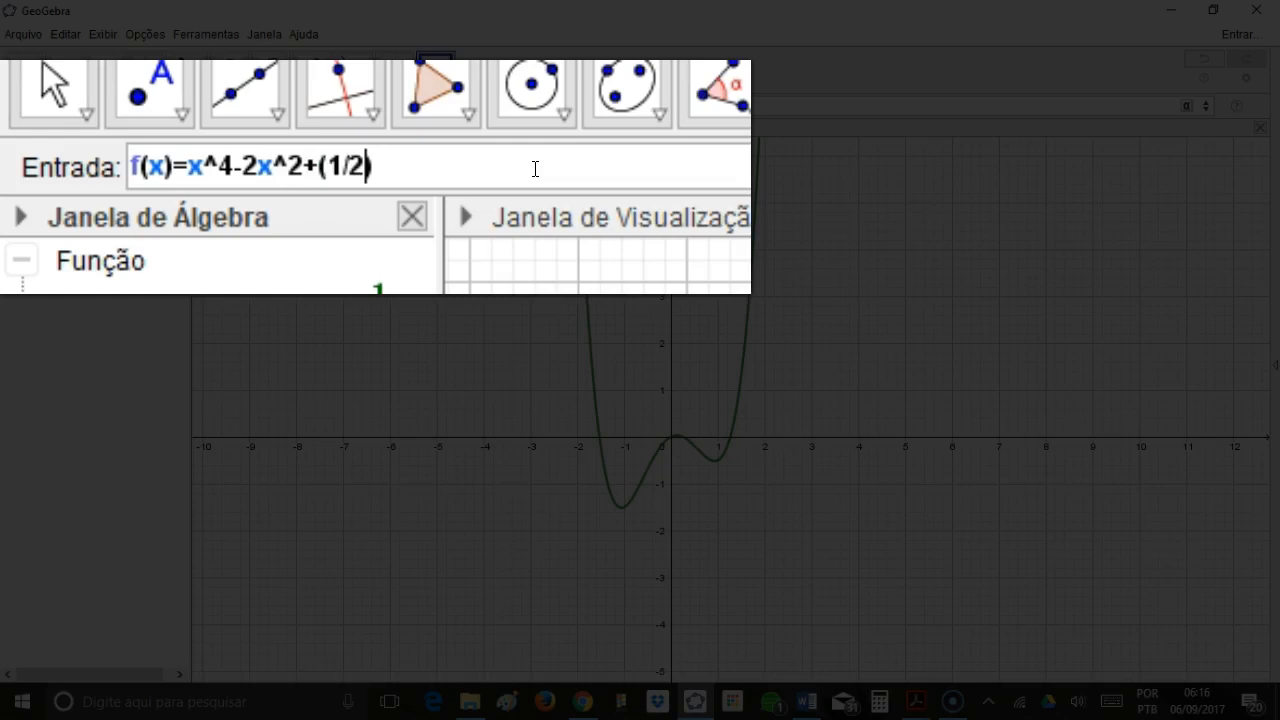
pyautogui.write(')x')
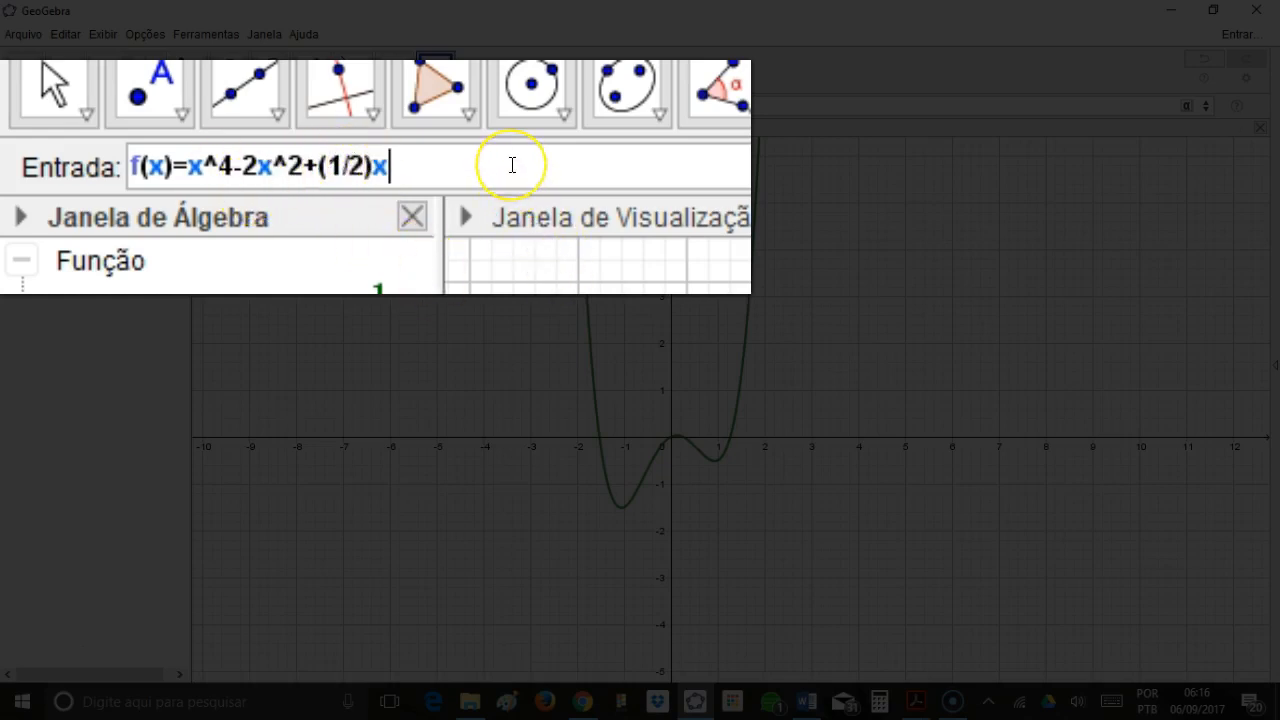
pyautogui.press('Return')
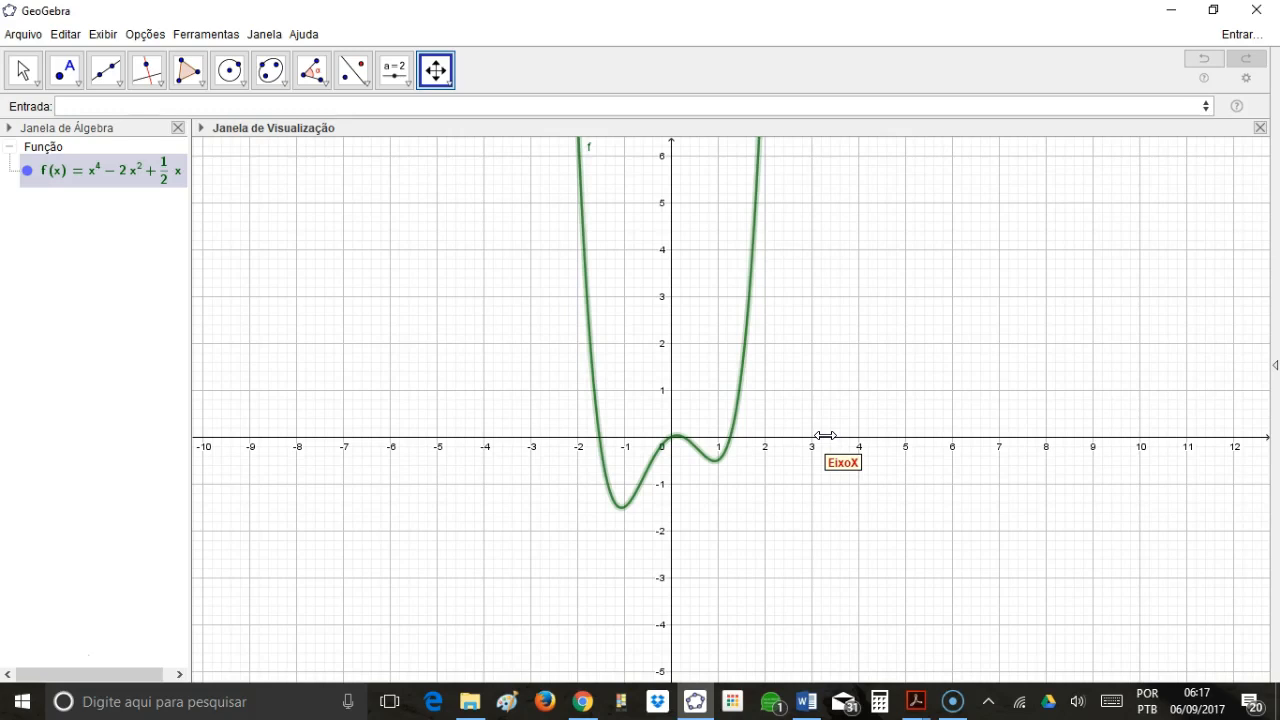
pyautogui.click(162, 85)
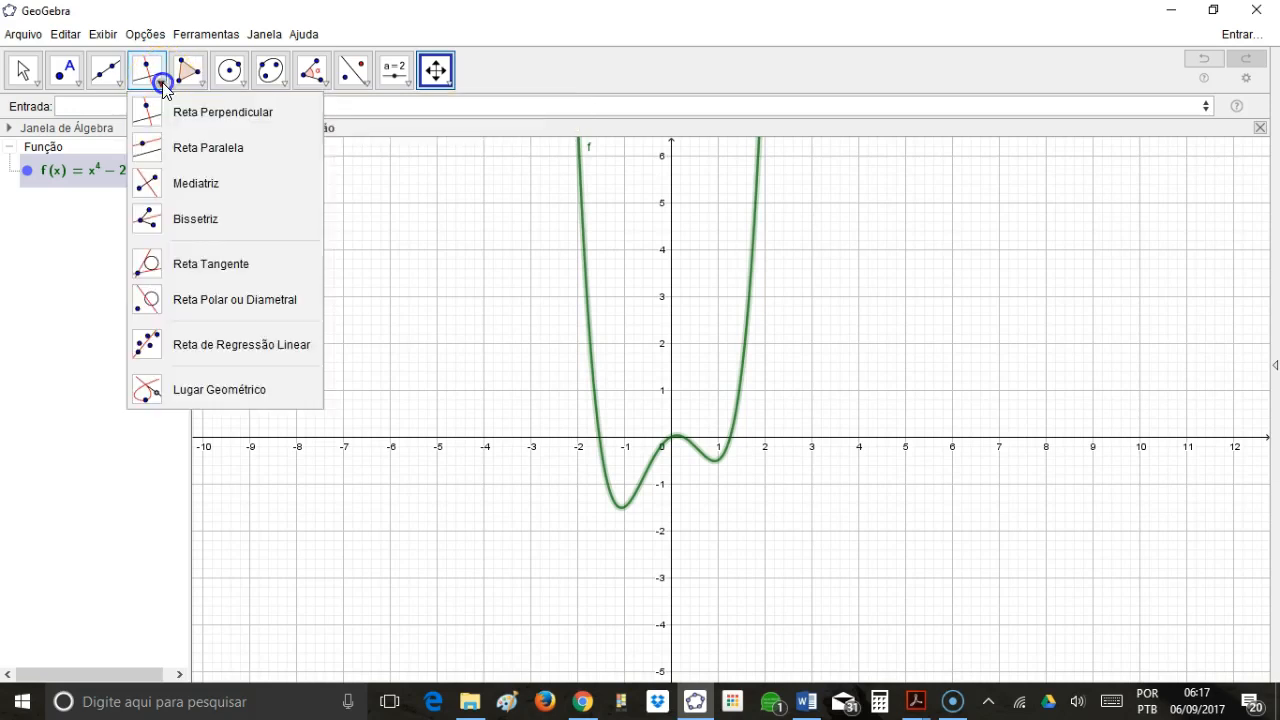
pyautogui.click(146, 265)
pyautogui.click(586, 272)
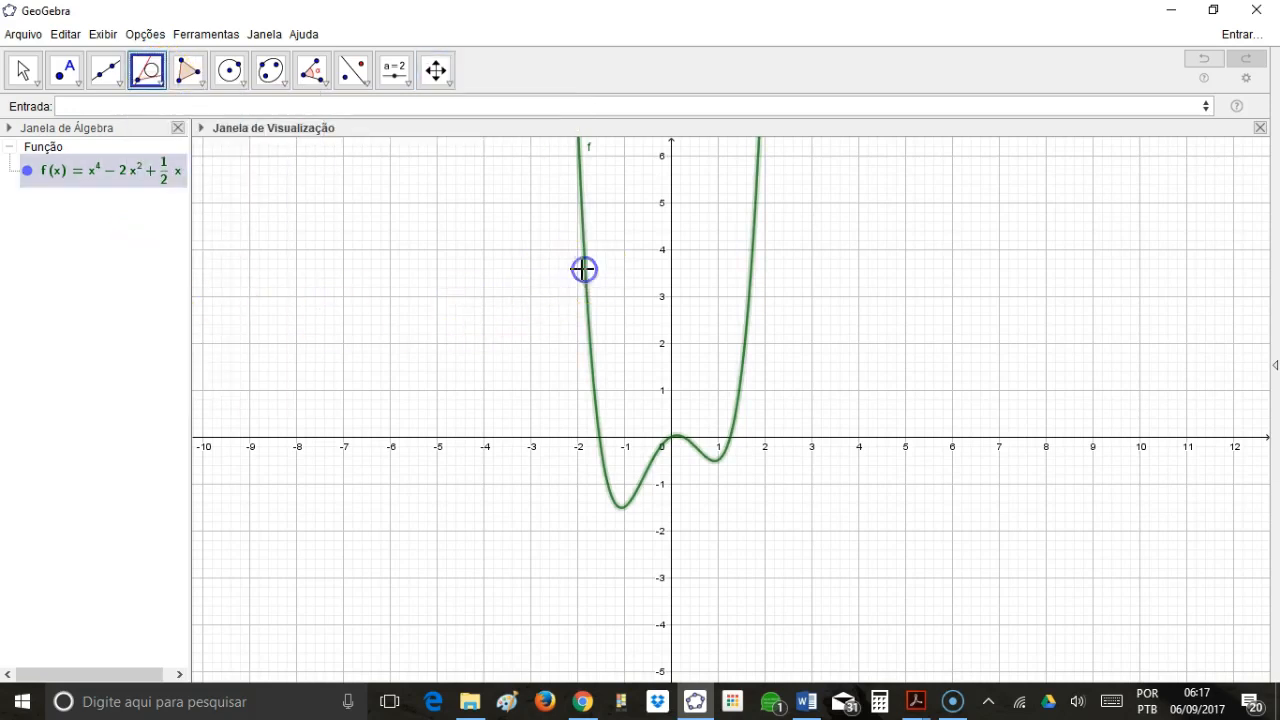
# Place a point on the left branch of the curve at about (-1.81, 3.2) and construct the tangent to f through it.
pyautogui.click(63, 72)
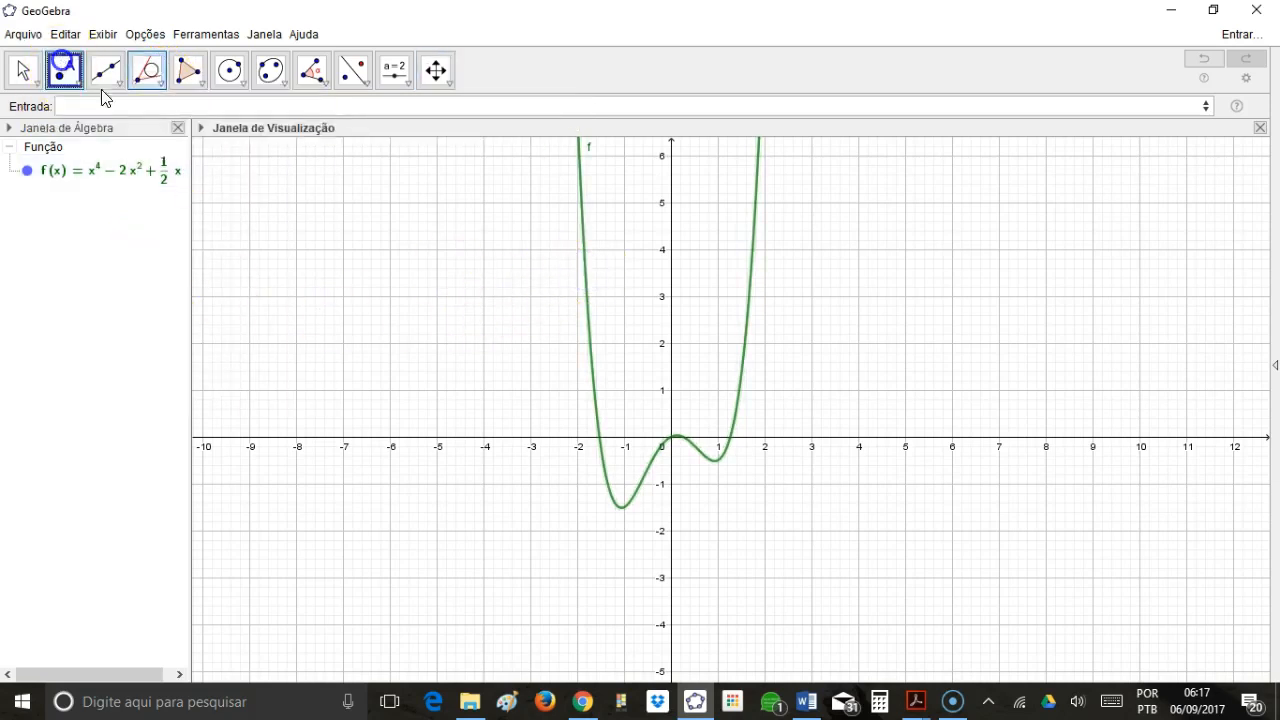
pyautogui.click(586, 287)
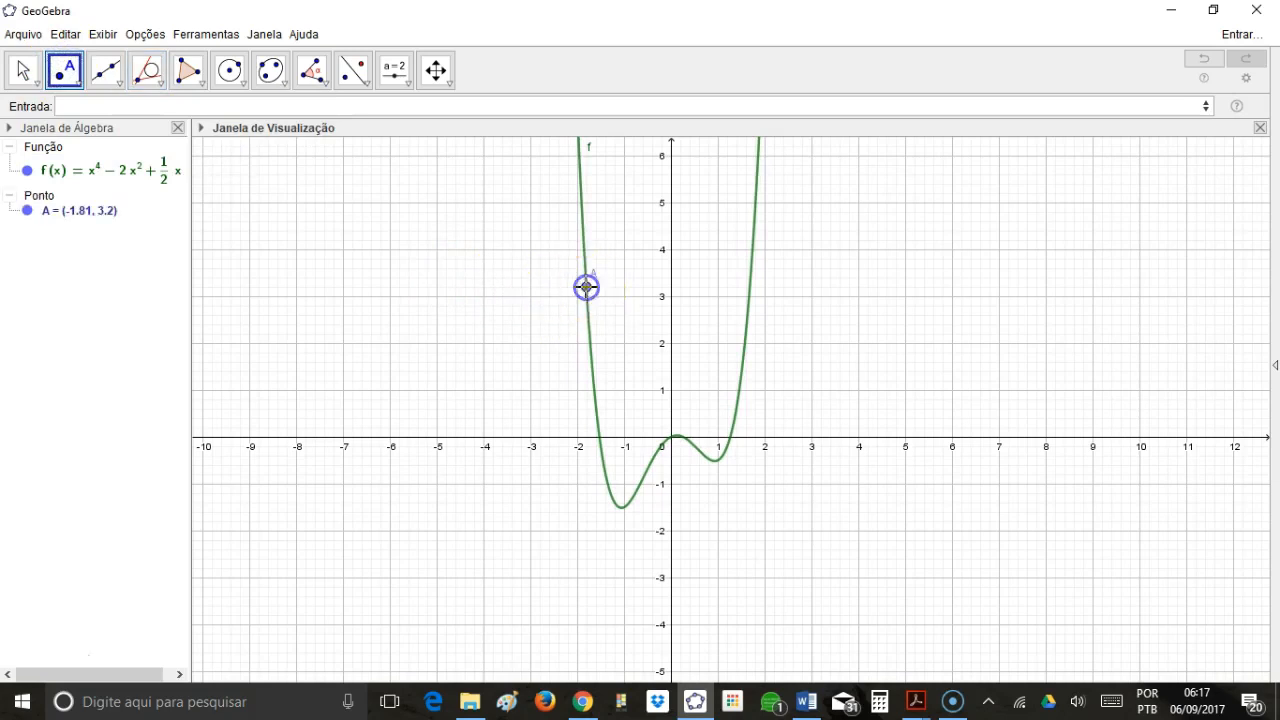
pyautogui.click(147, 72)
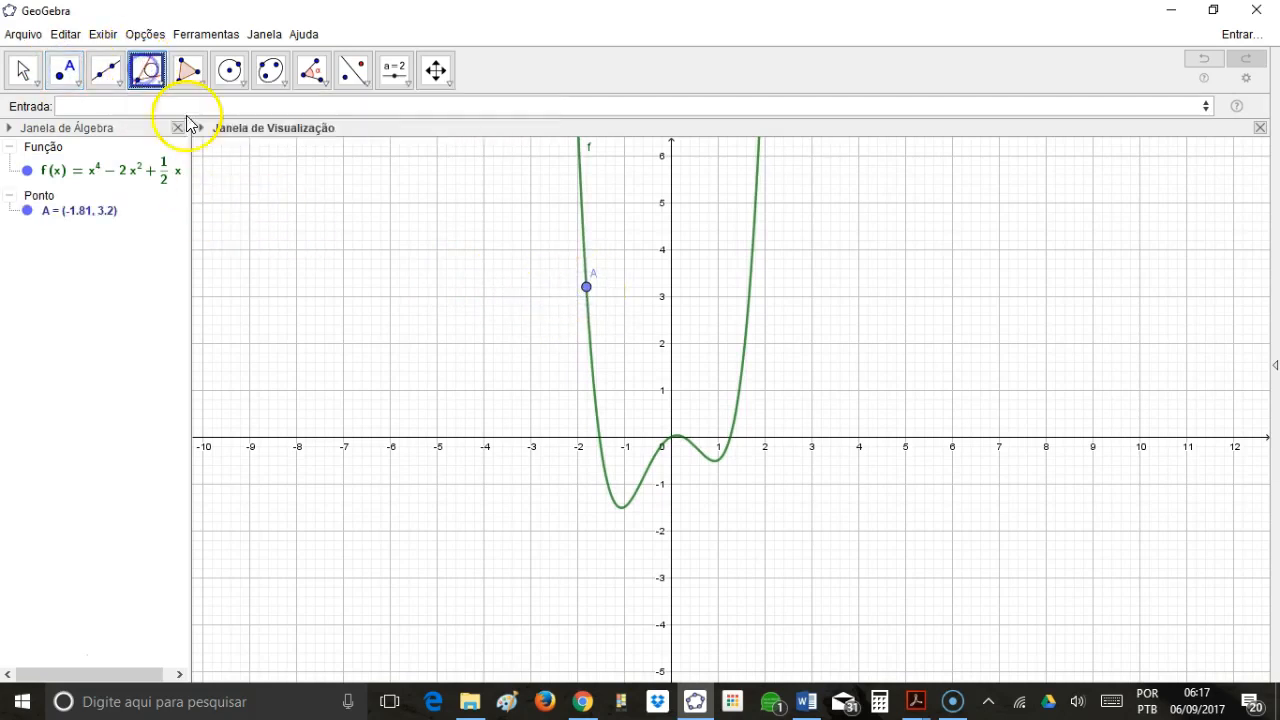
pyautogui.click(586, 288)
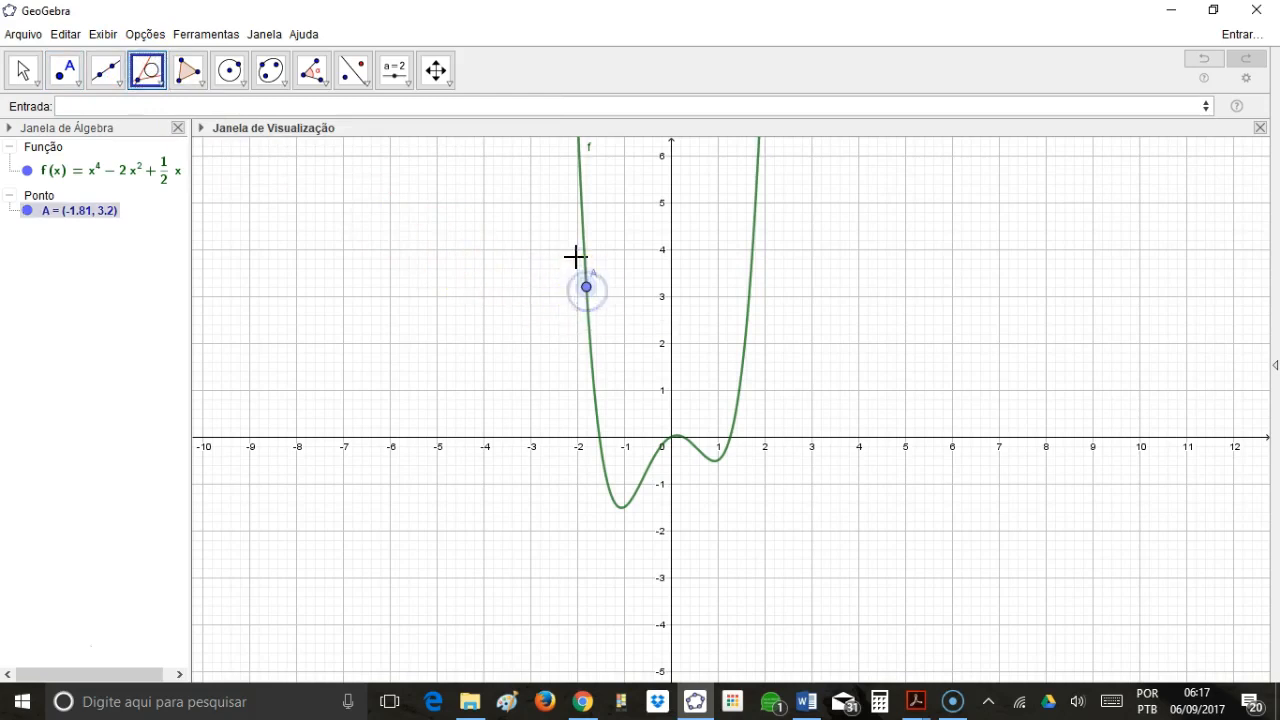
pyautogui.click(584, 254)
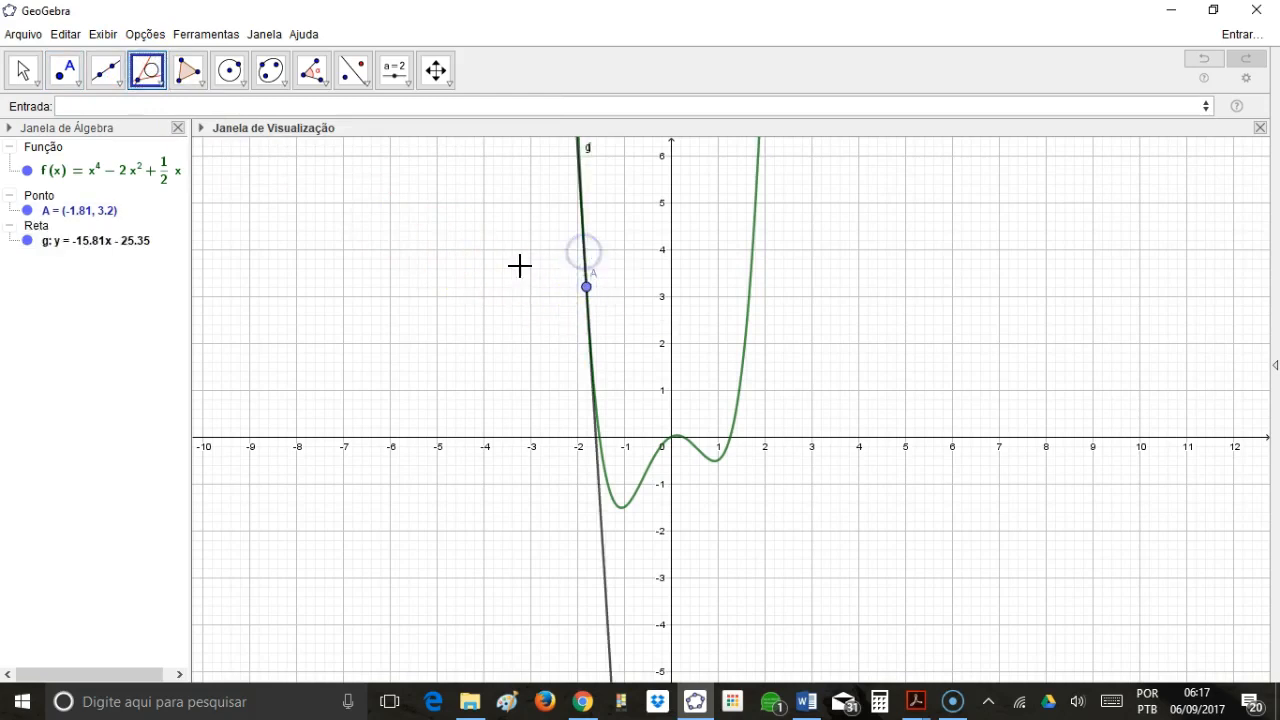
# Move point A along the curve to the left minimum near (-1.06, -1.51), and slightly past it to about (-0.99, -1.49).
pyautogui.click(23, 70)
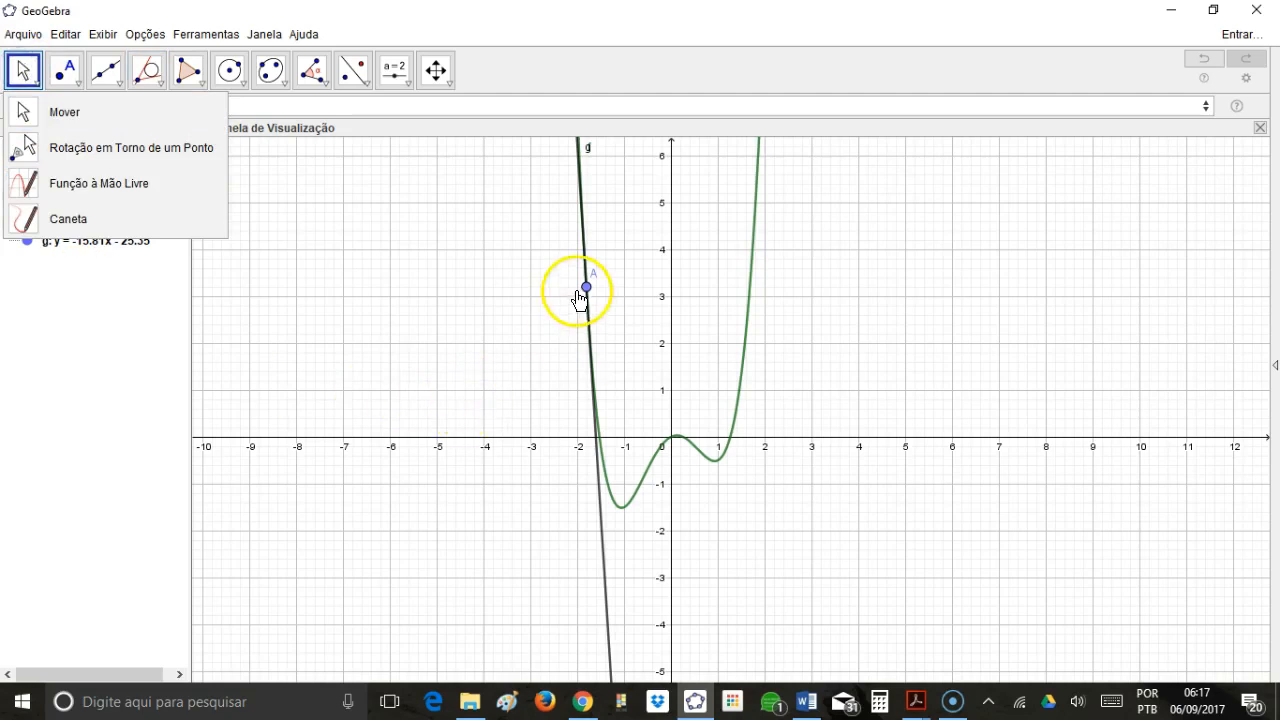
pyautogui.click(24, 68)
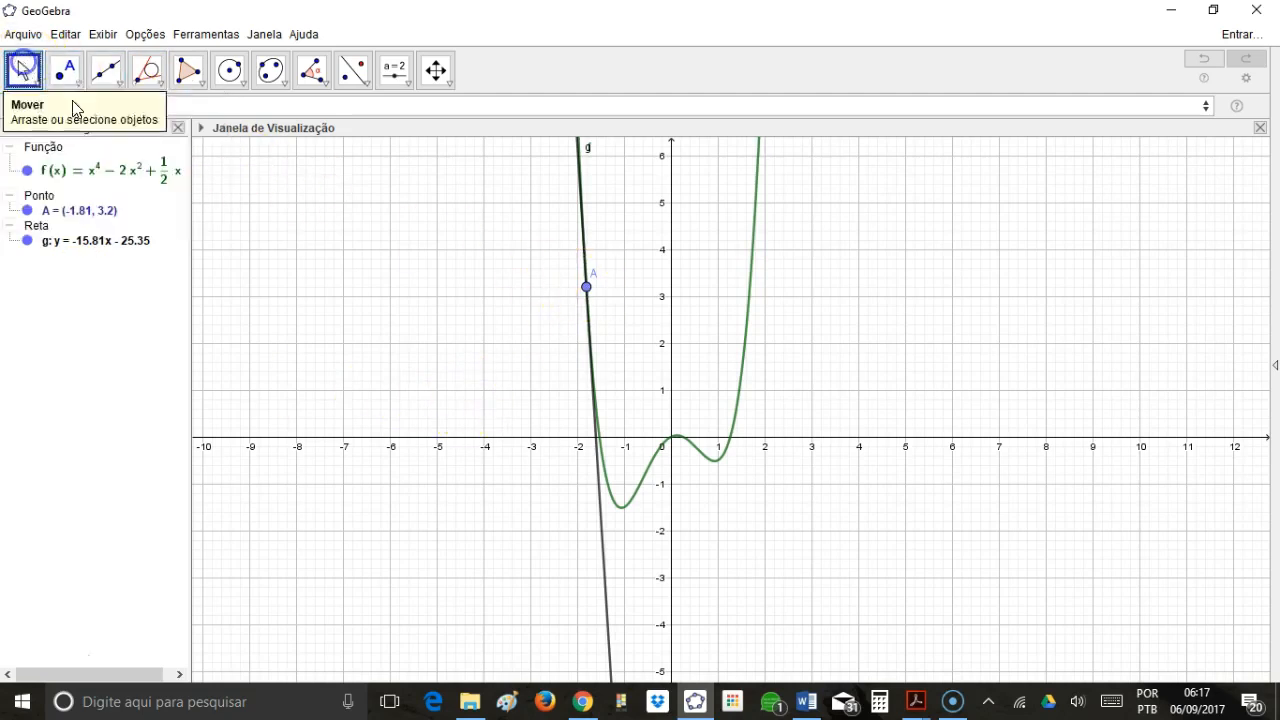
pyautogui.moveTo(586, 287); pyautogui.dragTo(622, 513)
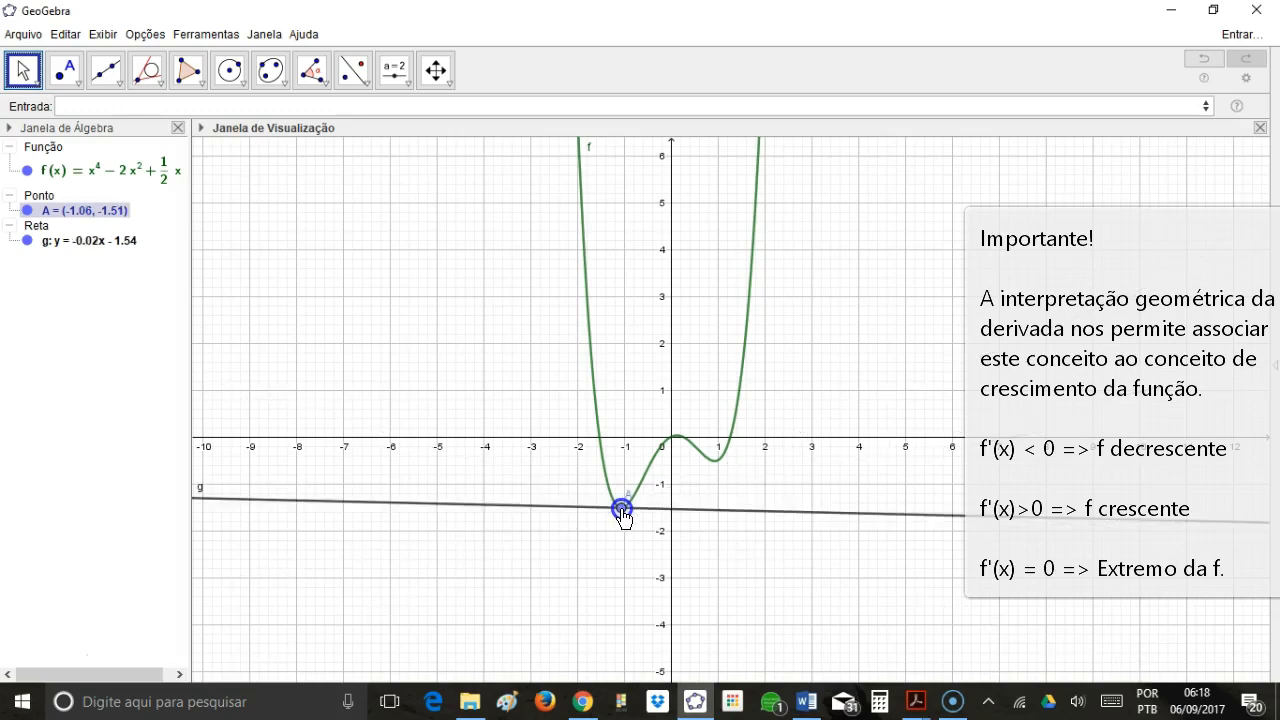
pyautogui.moveTo(622, 513); pyautogui.dragTo(627, 514)
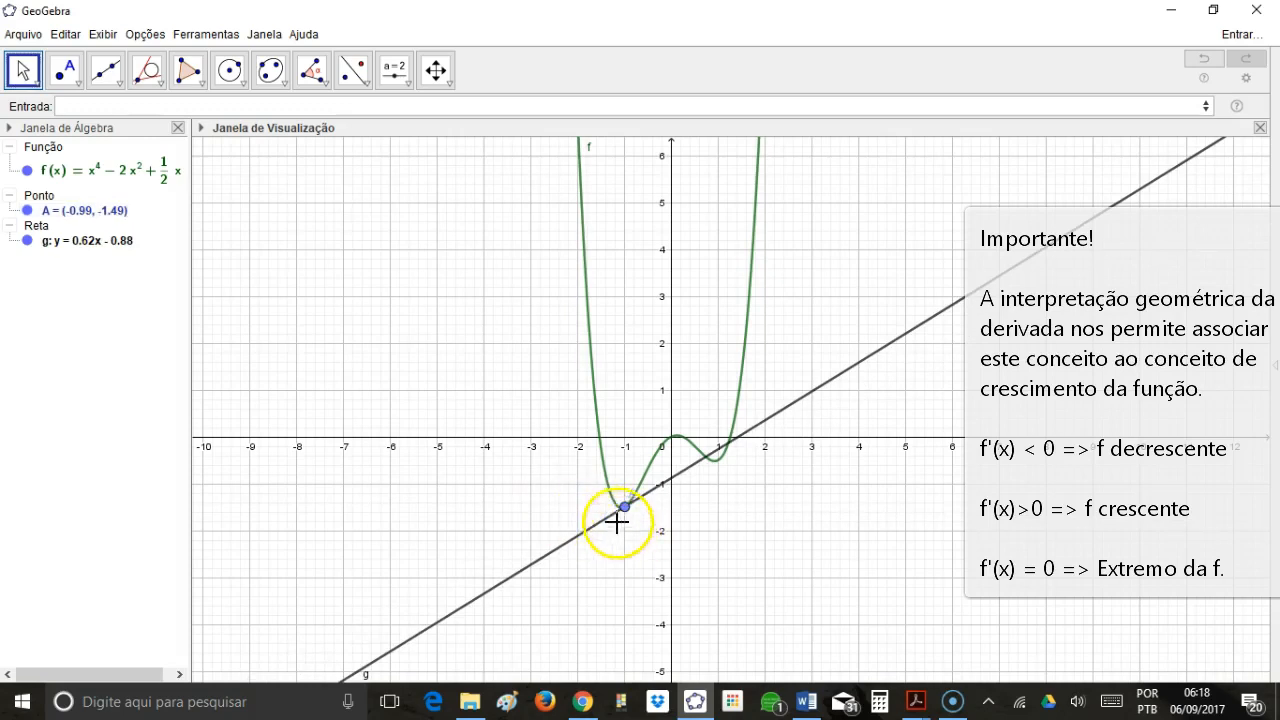
pyautogui.click(625, 510)
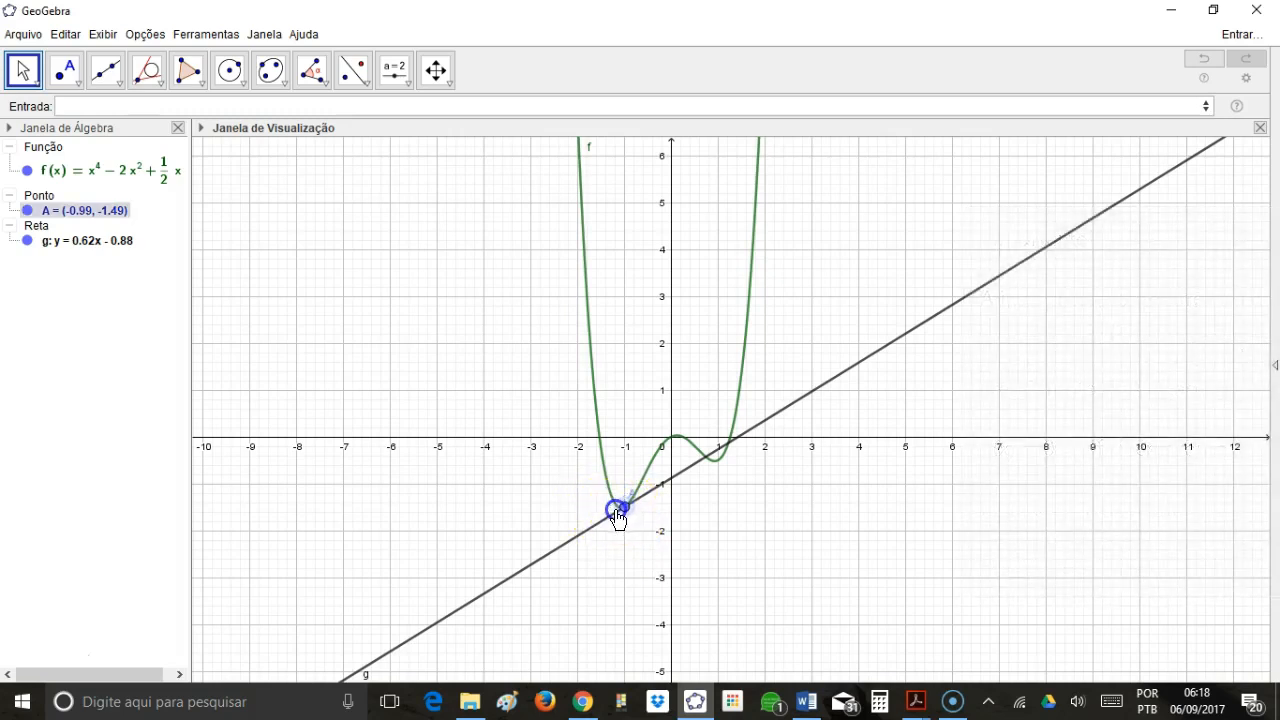
pyautogui.doubleClick(619, 512)
pyautogui.click(688, 370)
pyautogui.click(623, 514)
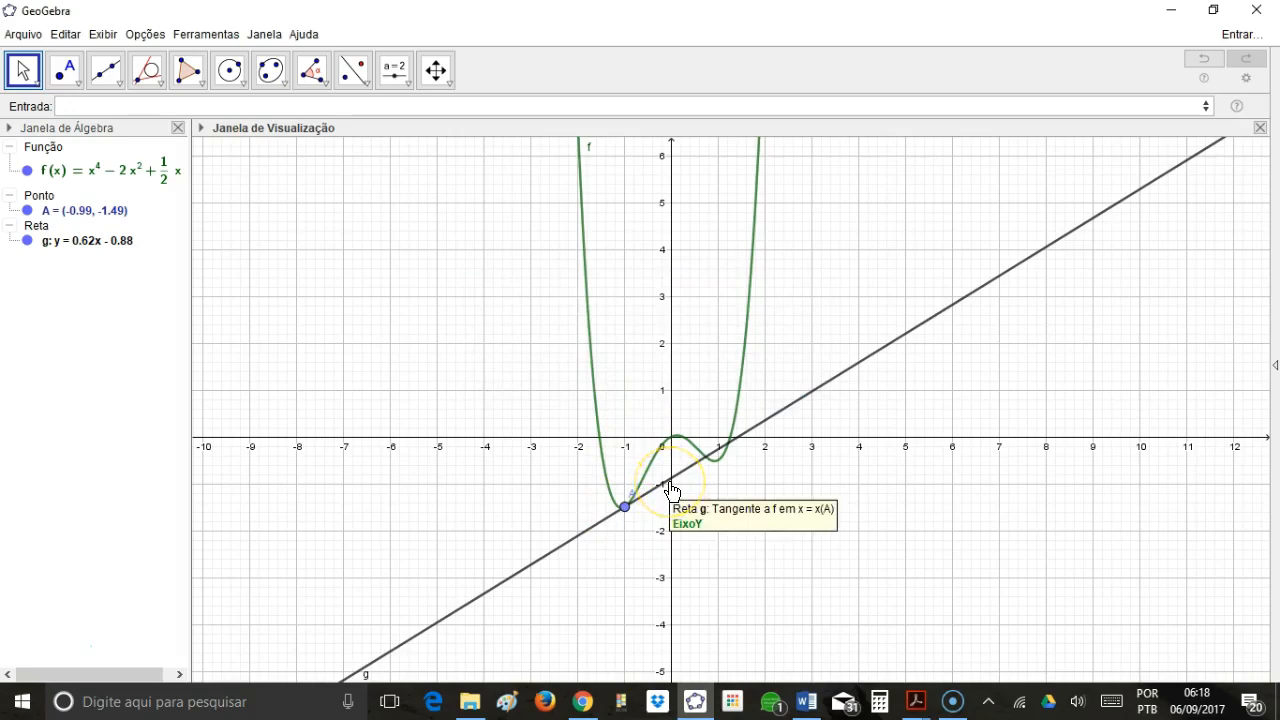
# Move point A back to the left minimum and nudge it between (-1.06, -1.51) and (-1.05, -1.51), checking tangent g's slope.
pyautogui.click(671, 490)
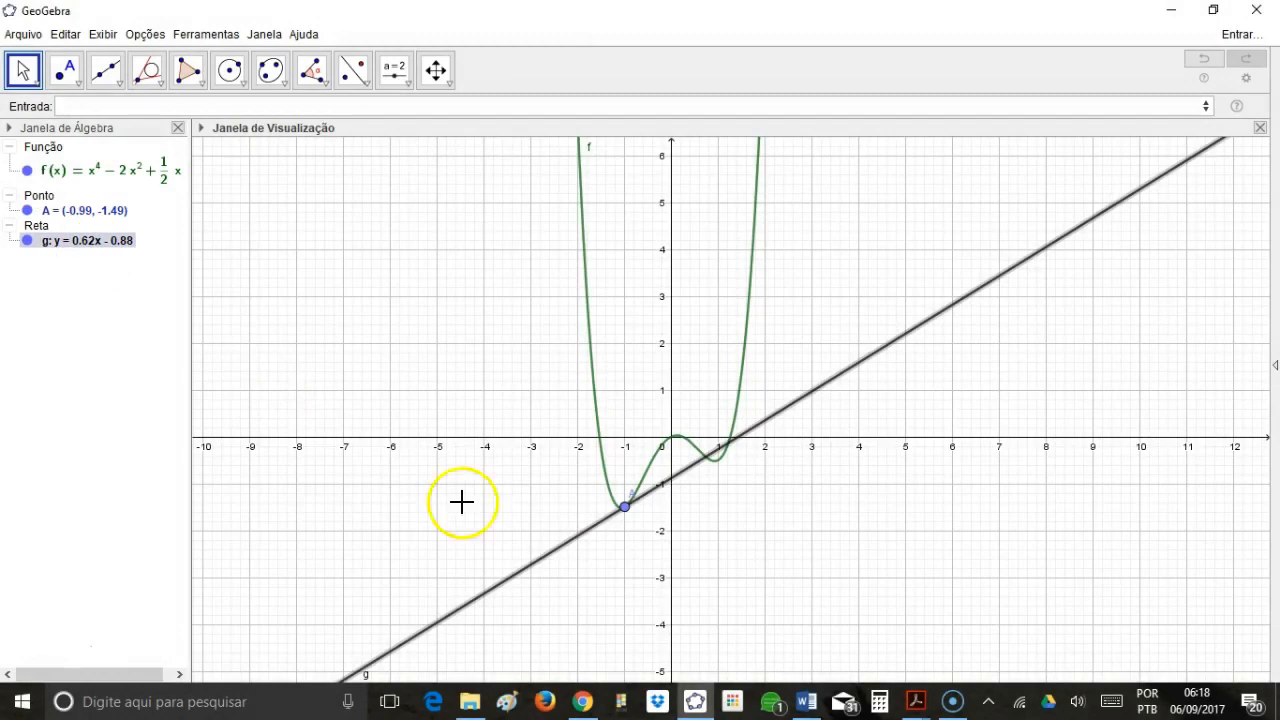
pyautogui.click(625, 507)
pyautogui.moveTo(628, 516); pyautogui.dragTo(628, 517)
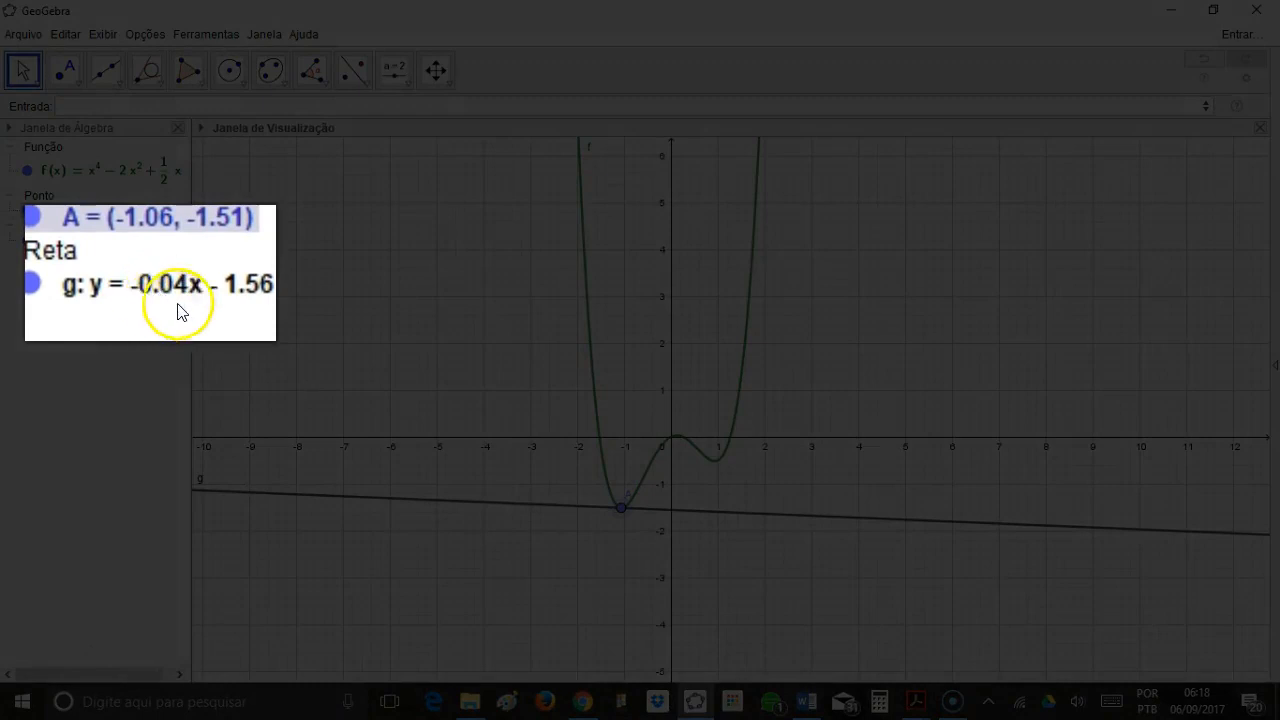
pyautogui.hotkey('shift', 'Right')
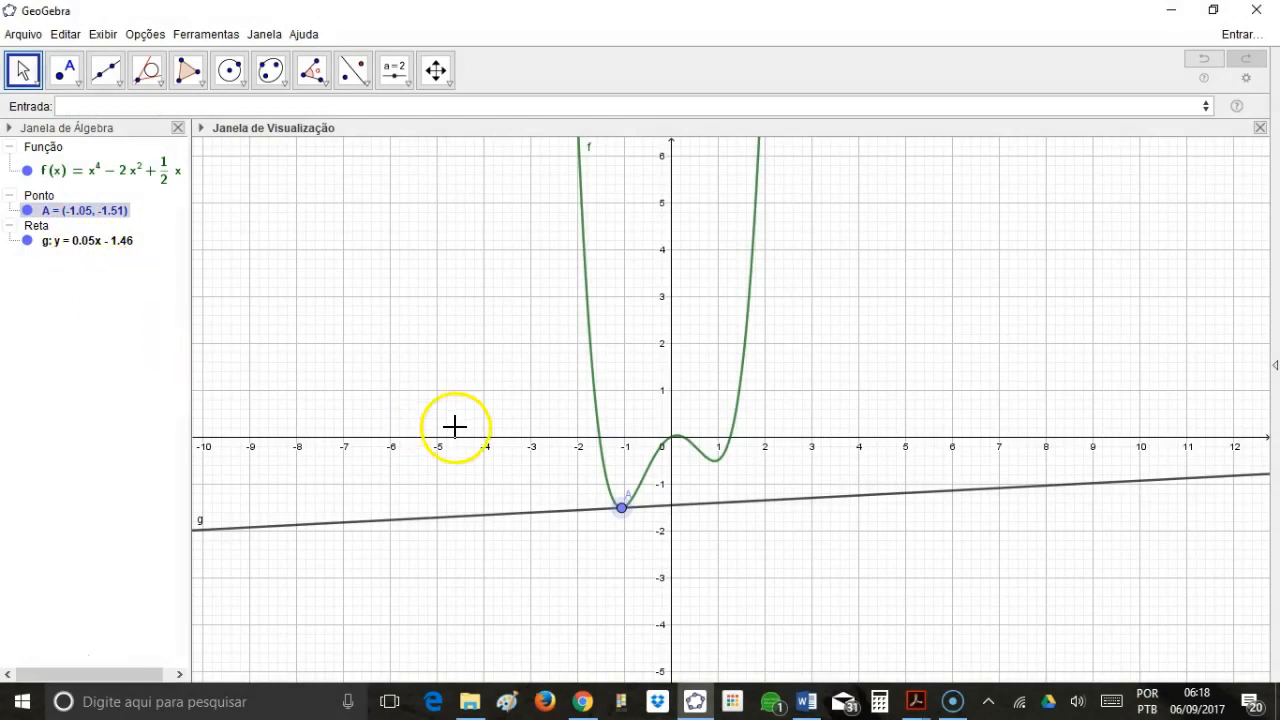
pyautogui.press('Left')
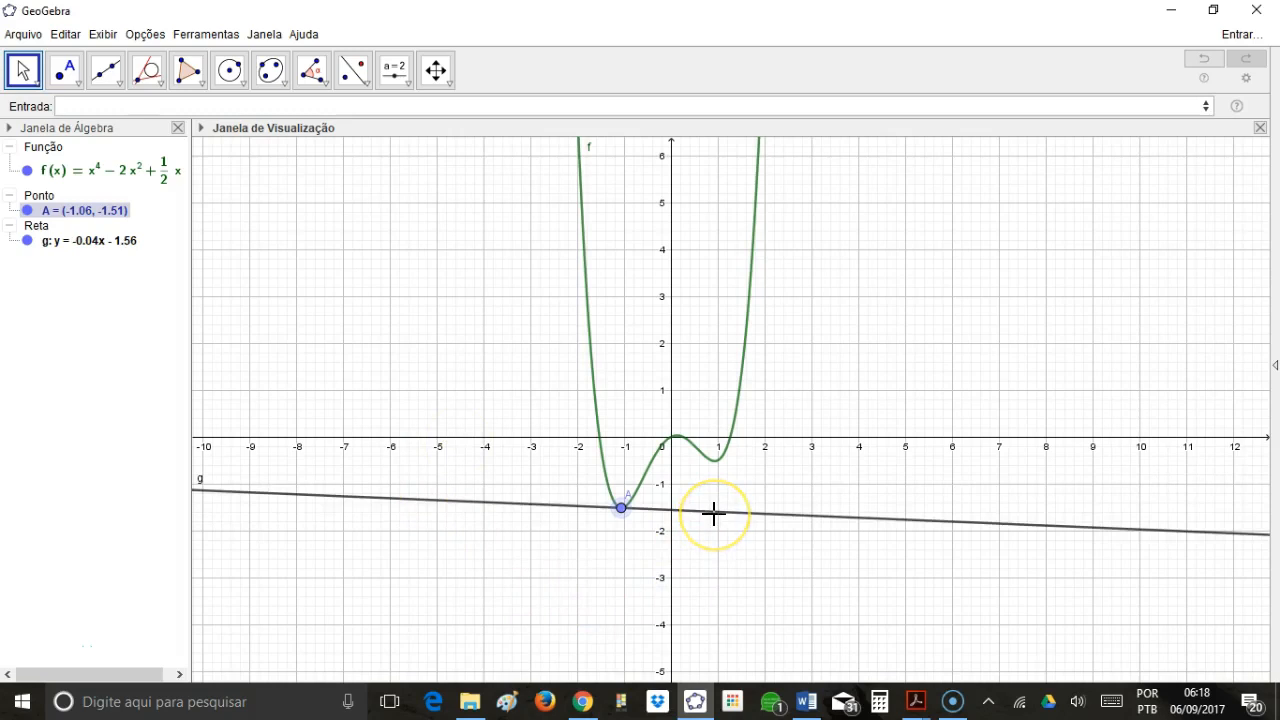
pyautogui.press('Right')
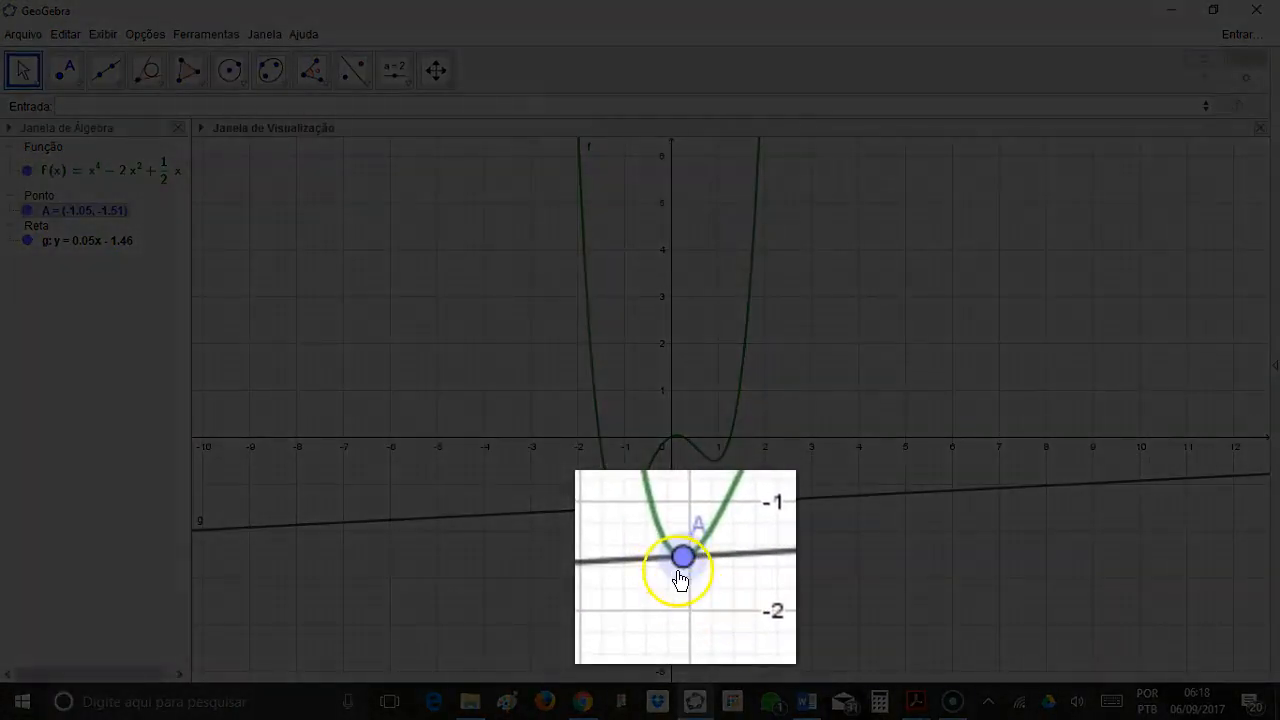
pyautogui.click(731, 560)
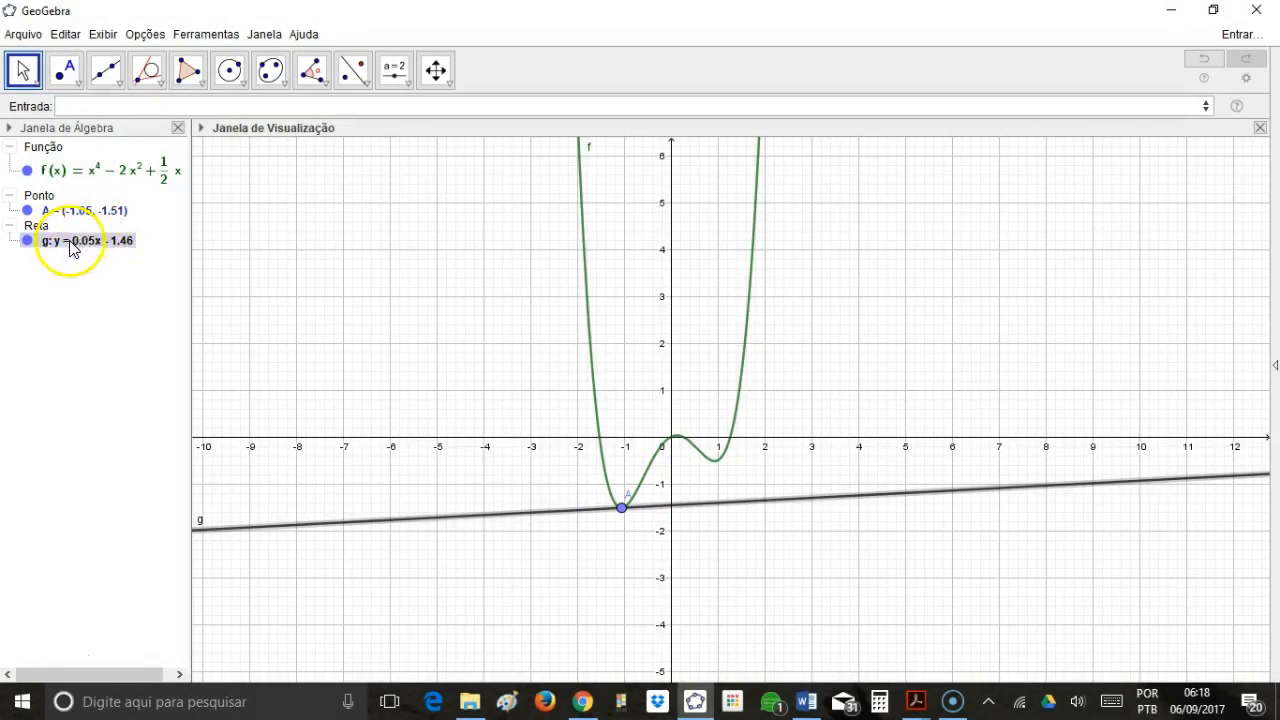
# Move point A along the right part of the curve, through about (1.46, 1.03) and (0.7, -0.39), to about (1.23, -0.11).
pyautogui.moveTo(623, 513); pyautogui.dragTo(745, 397)
pyautogui.click(703, 463)
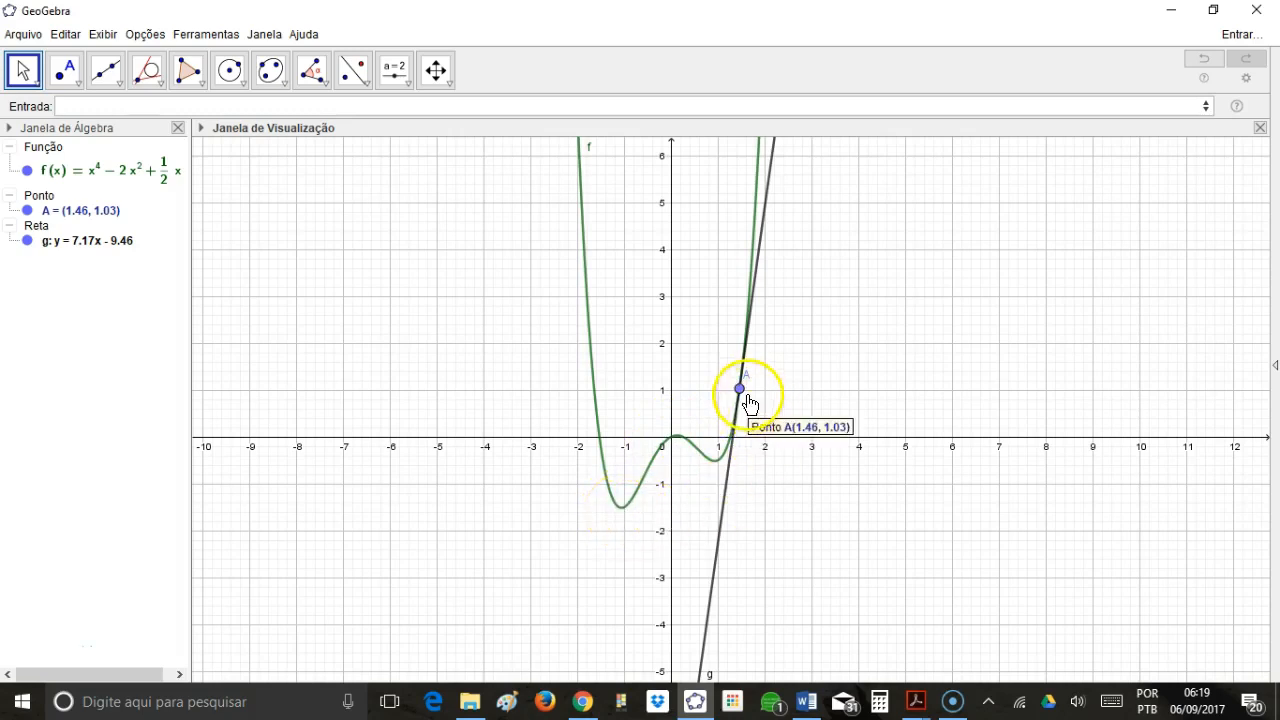
pyautogui.moveTo(740, 394)
pyautogui.mouseDown()
pyautogui.moveTo(737, 446)
pyautogui.moveTo(683, 449)
pyautogui.moveTo(690, 460)
pyautogui.moveTo(740, 451)
pyautogui.moveTo(752, 412)
pyautogui.mouseUp()
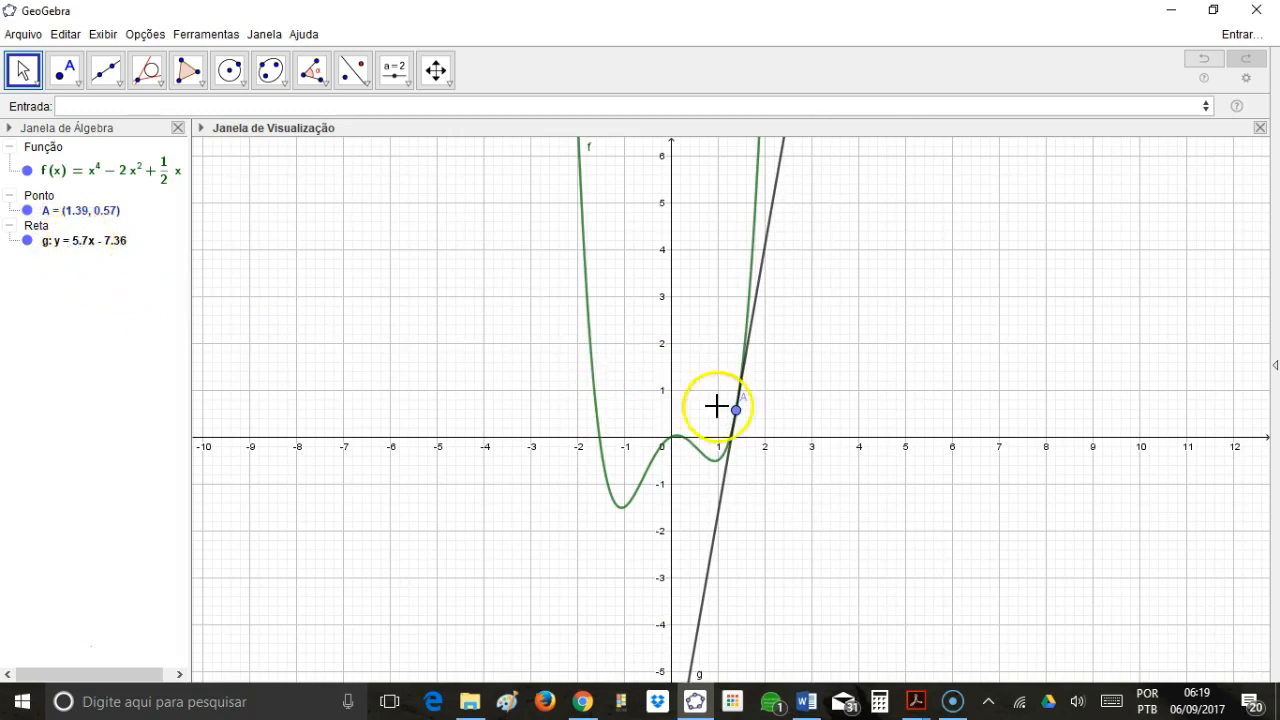
pyautogui.moveTo(737, 412); pyautogui.dragTo(703, 463)
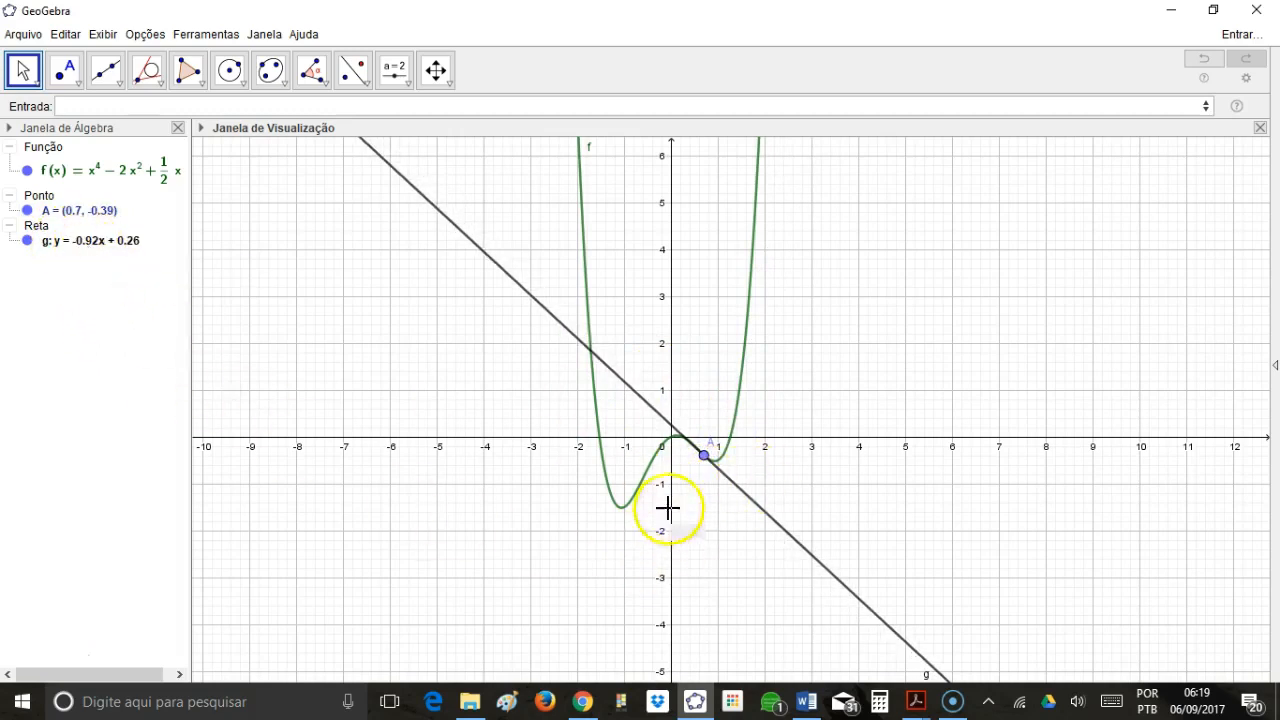
pyautogui.moveTo(703, 465); pyautogui.dragTo(741, 452)
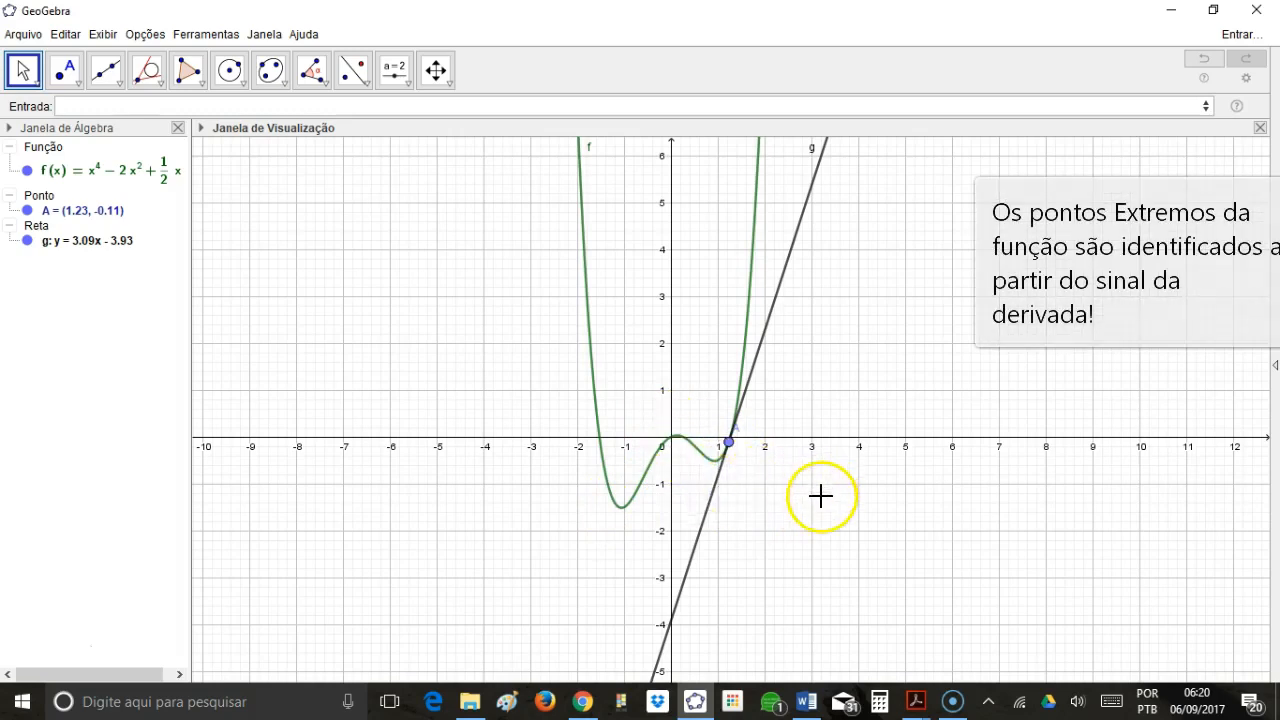
# Show the CAS view, evaluate Extremo[f] in its first row, and widen the view to fit the whole result.
pyautogui.click(103, 34)
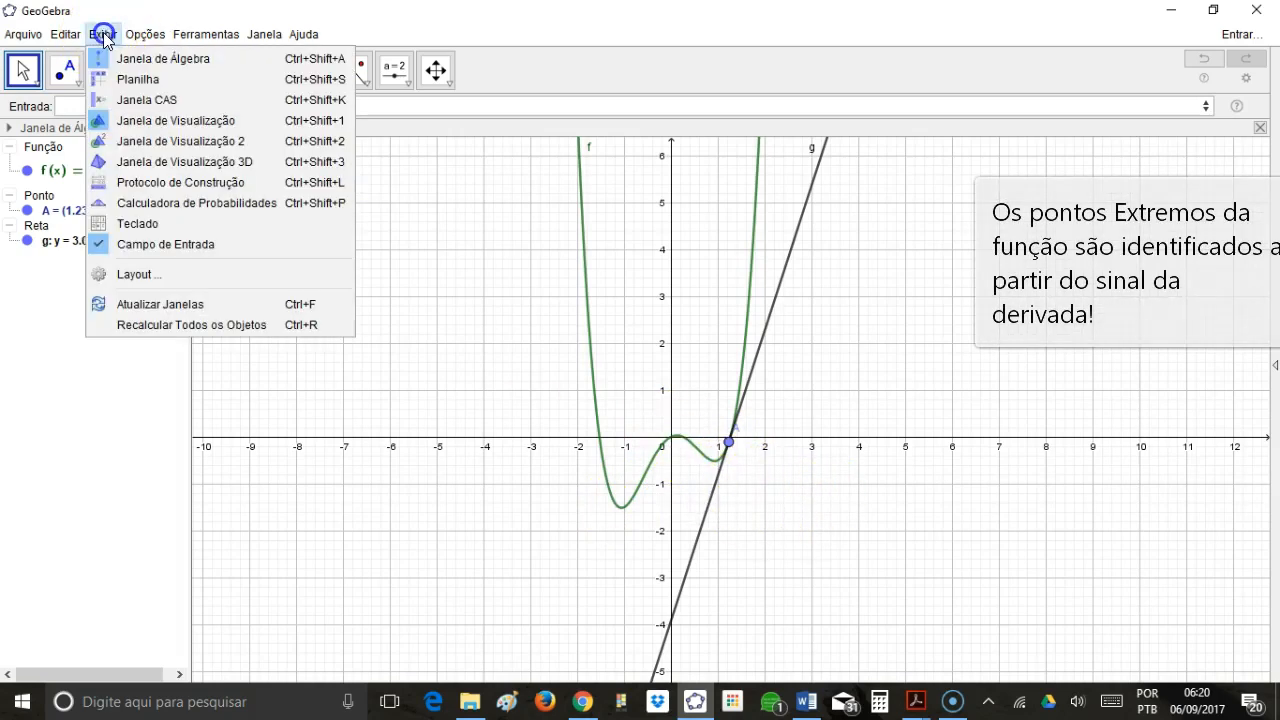
pyautogui.click(165, 101)
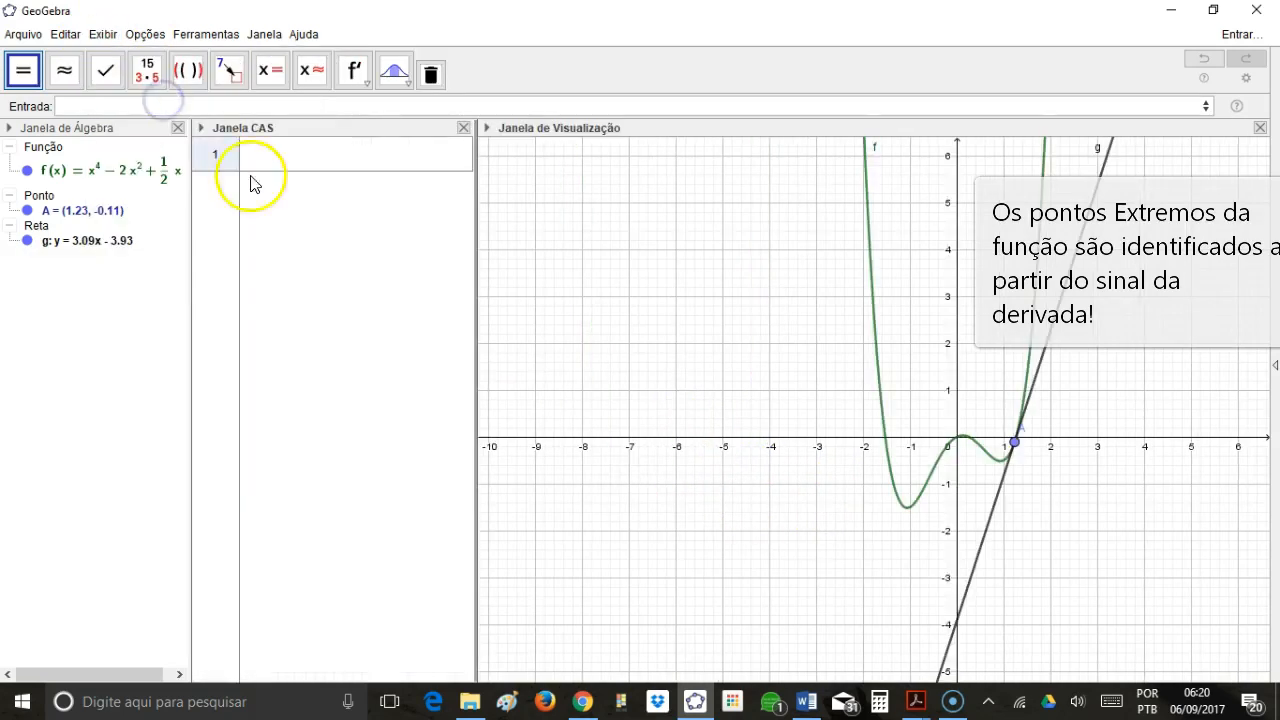
pyautogui.click(275, 152)
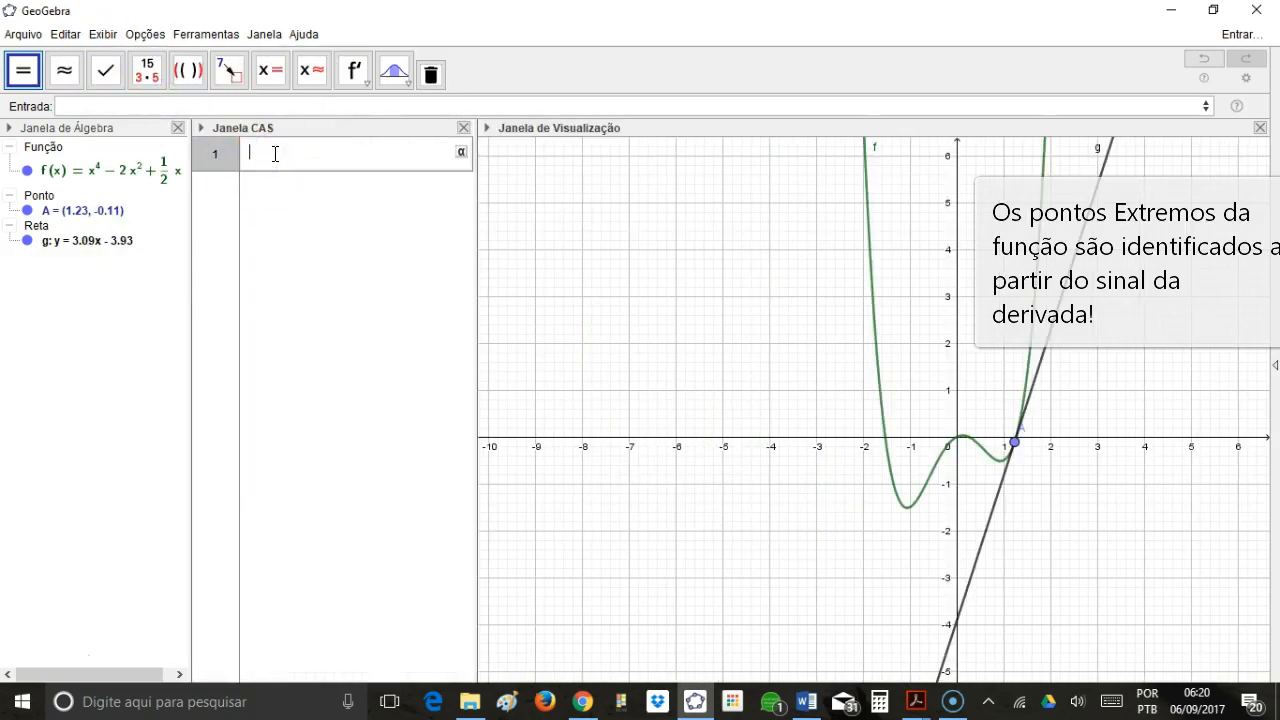
pyautogui.write('Extremo')
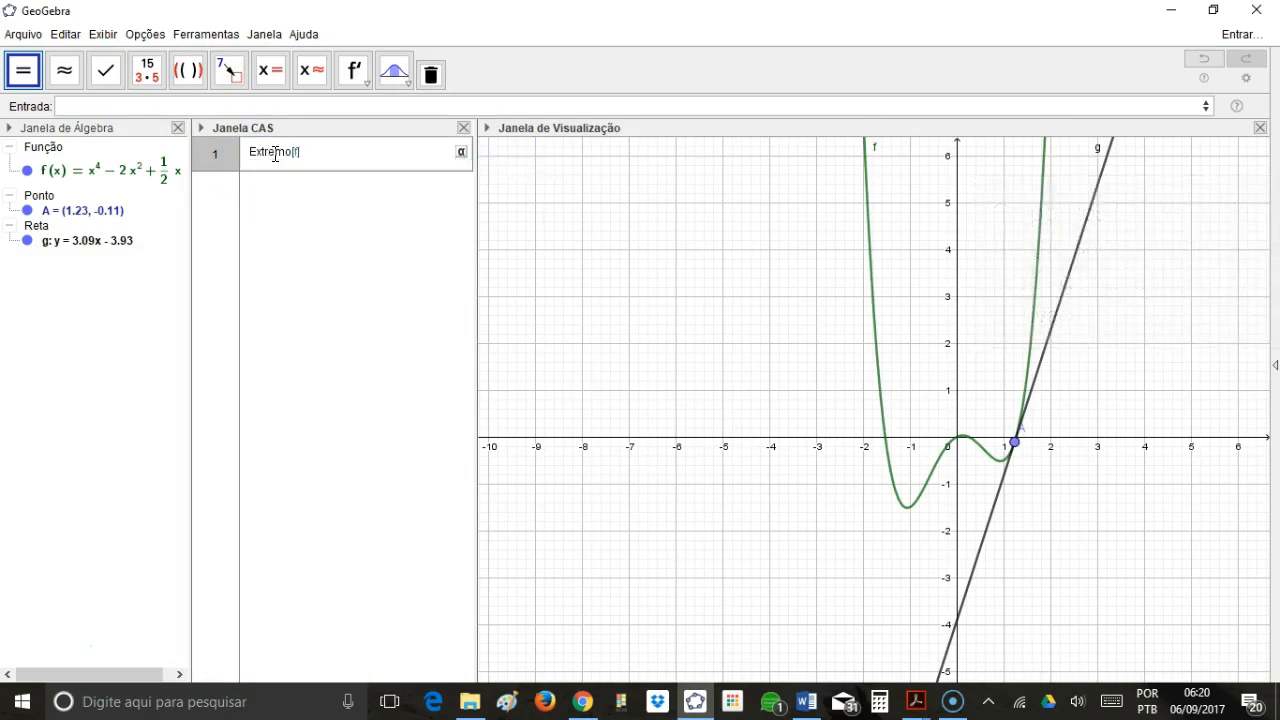
pyautogui.write('[f]')
pyautogui.press('Return')
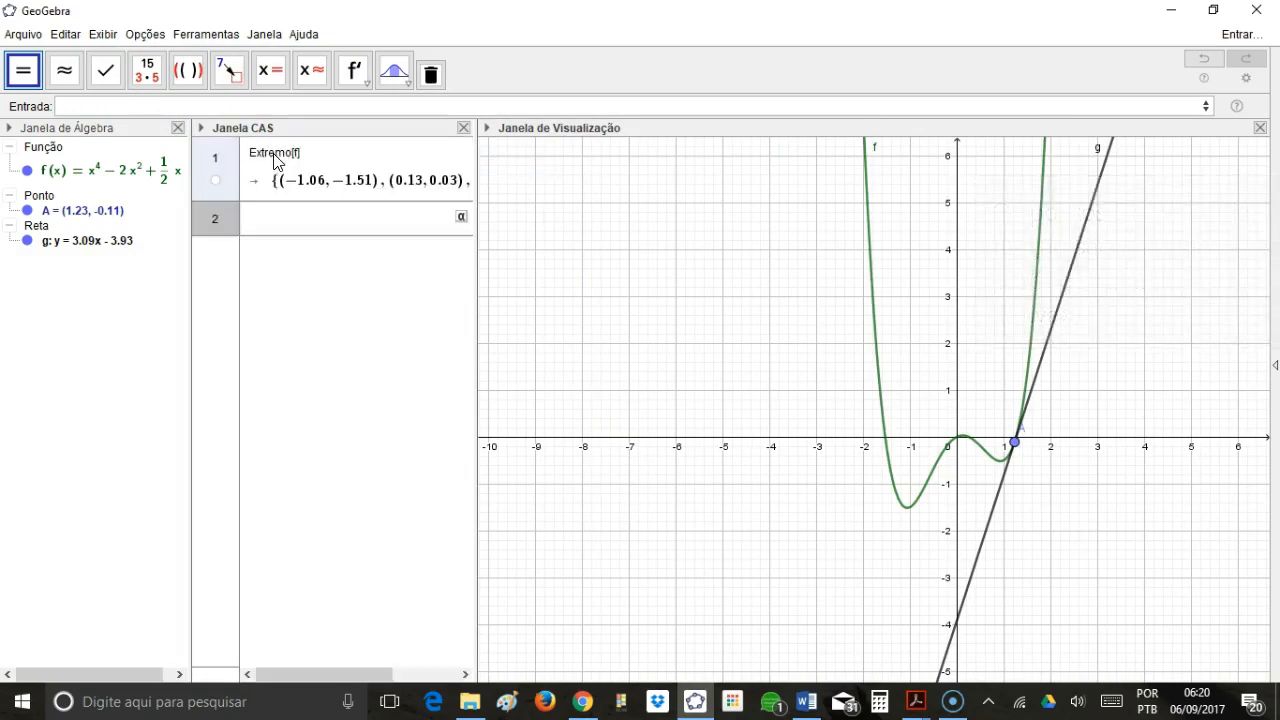
pyautogui.click(287, 192)
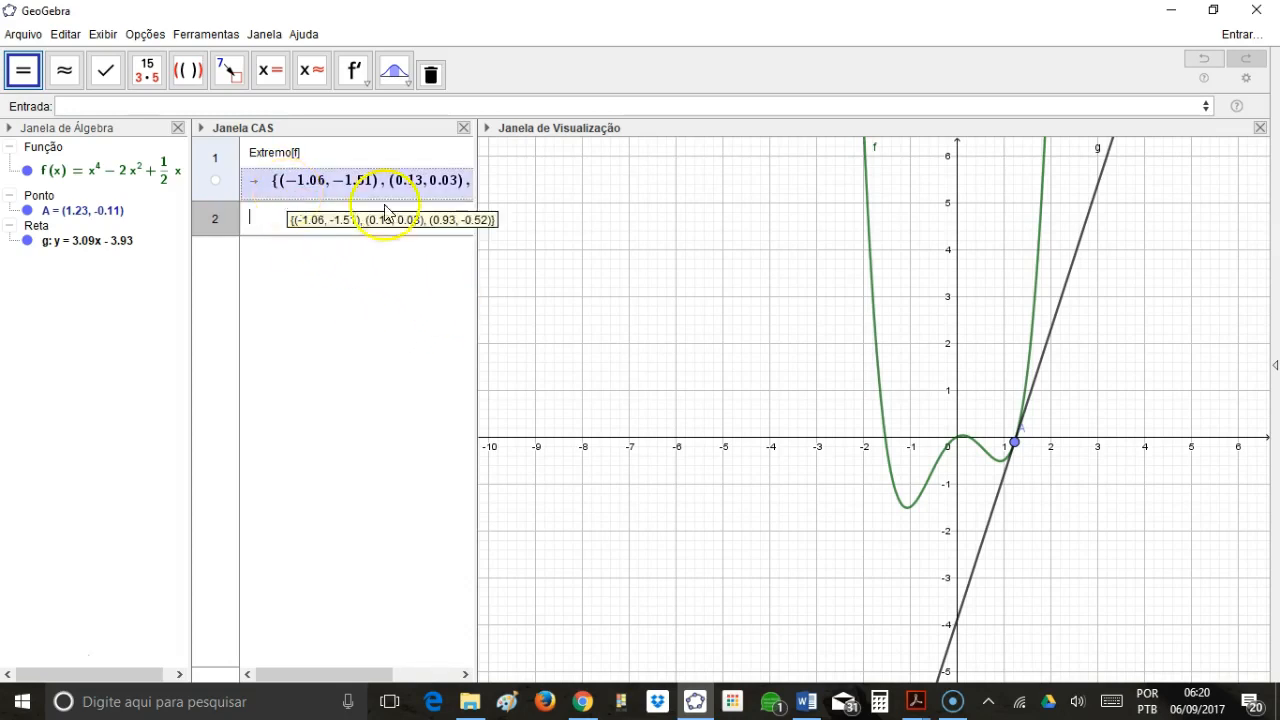
pyautogui.moveTo(477, 150); pyautogui.dragTo(599, 173)
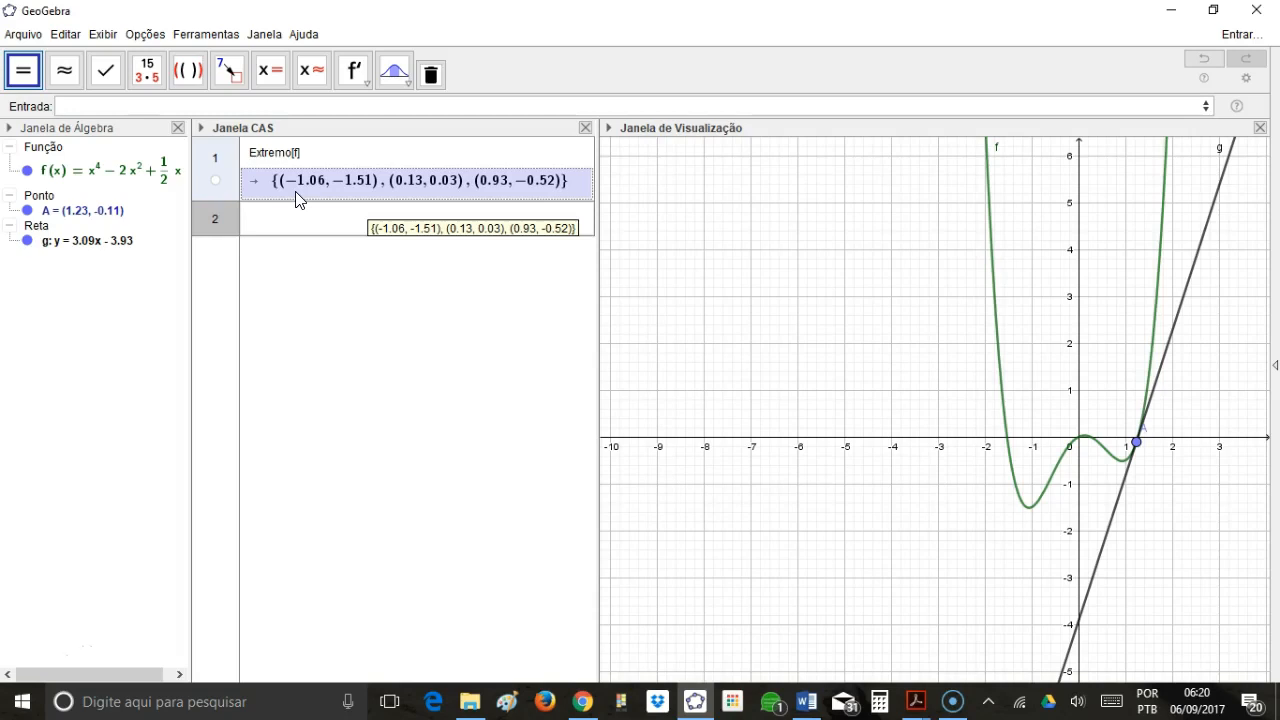
pyautogui.click(98, 180)
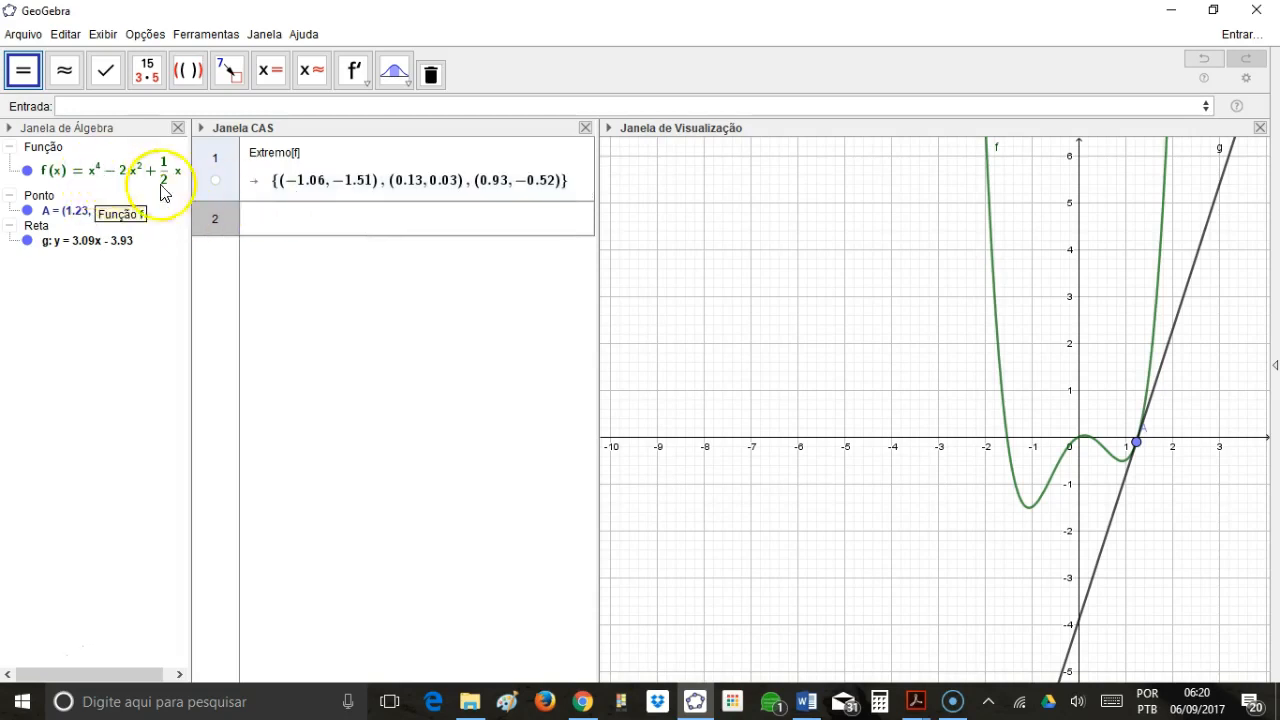
pyautogui.click(300, 178)
pyautogui.click(115, 190)
pyautogui.click(316, 196)
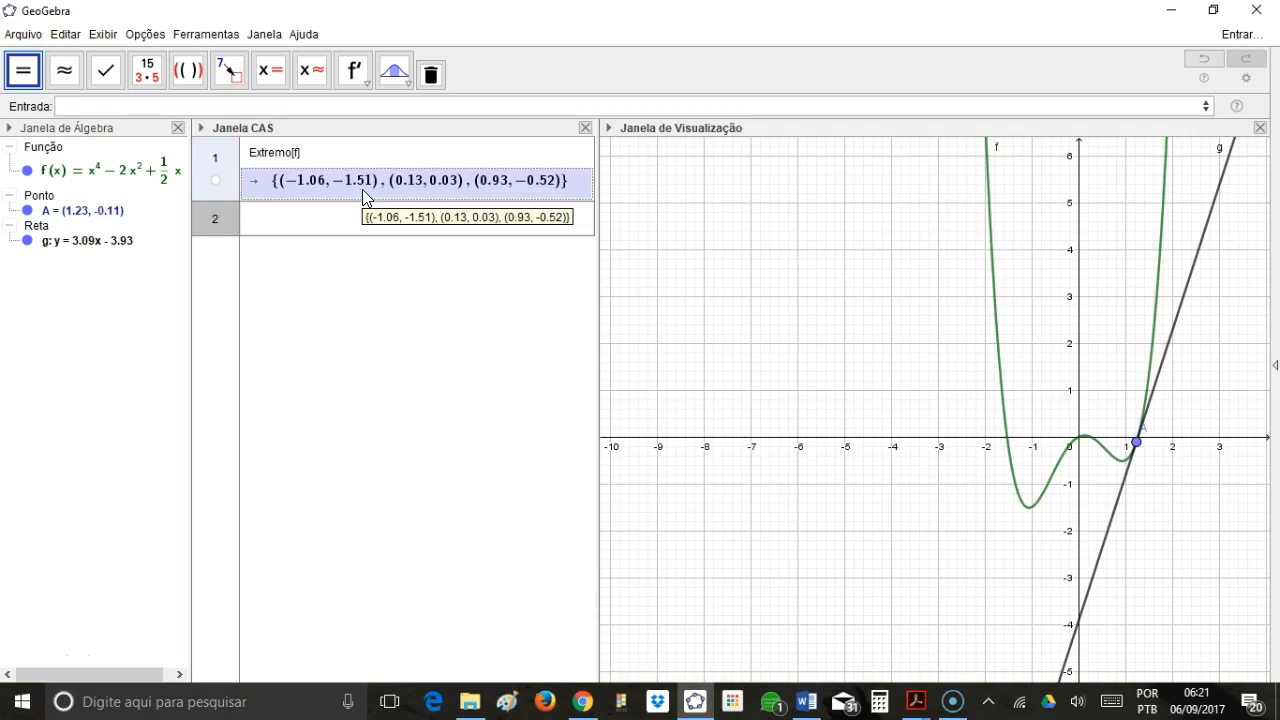
# Set the rounding to 15 decimal places.
pyautogui.click(146, 36)
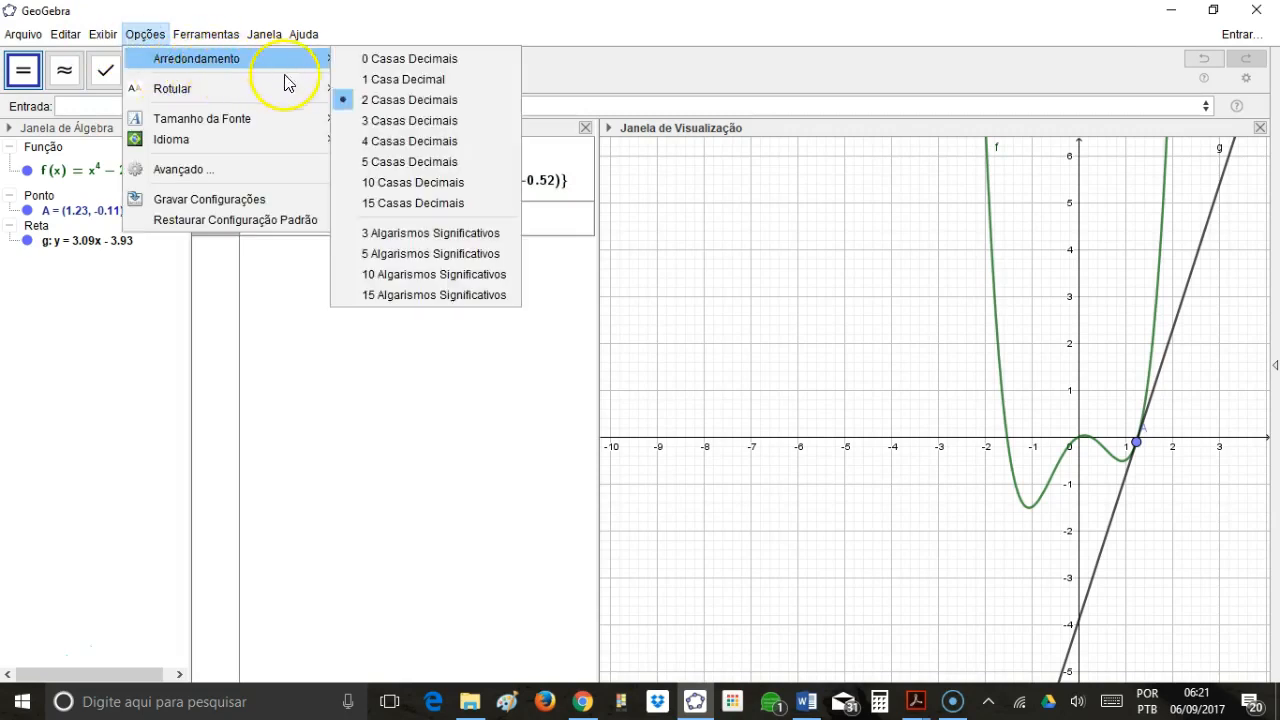
pyautogui.moveTo(282, 61)
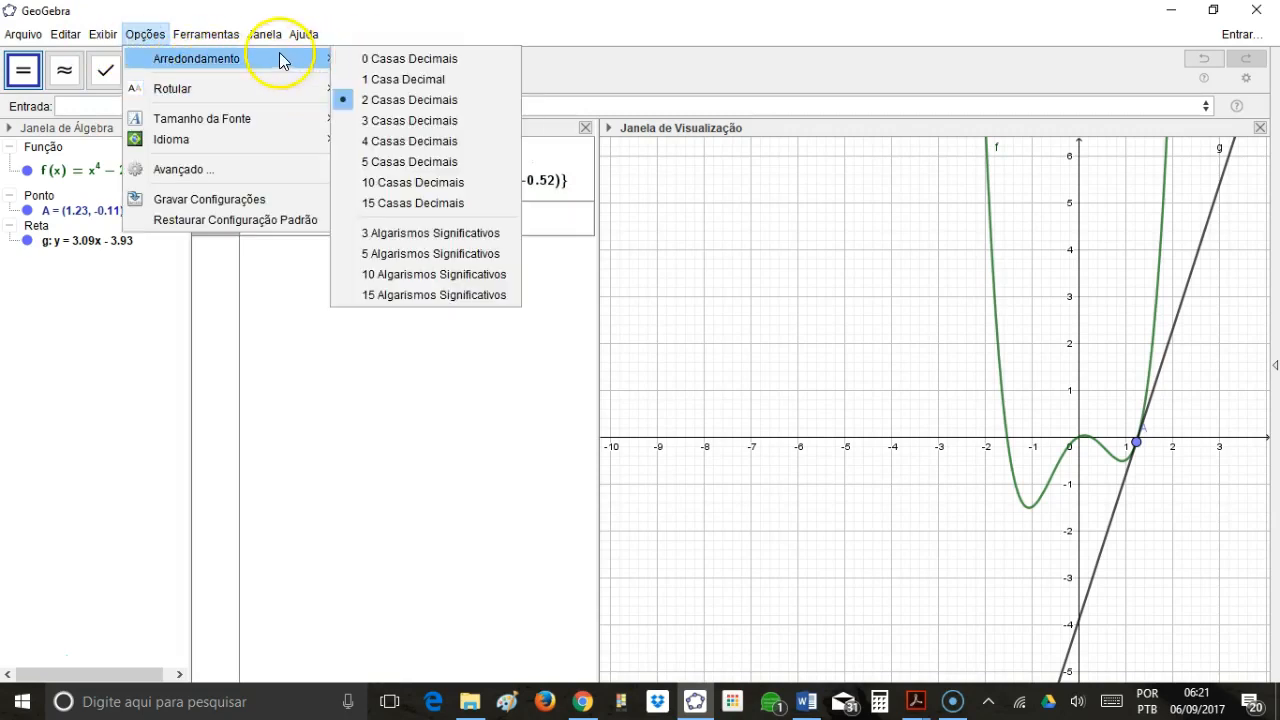
pyautogui.click(393, 205)
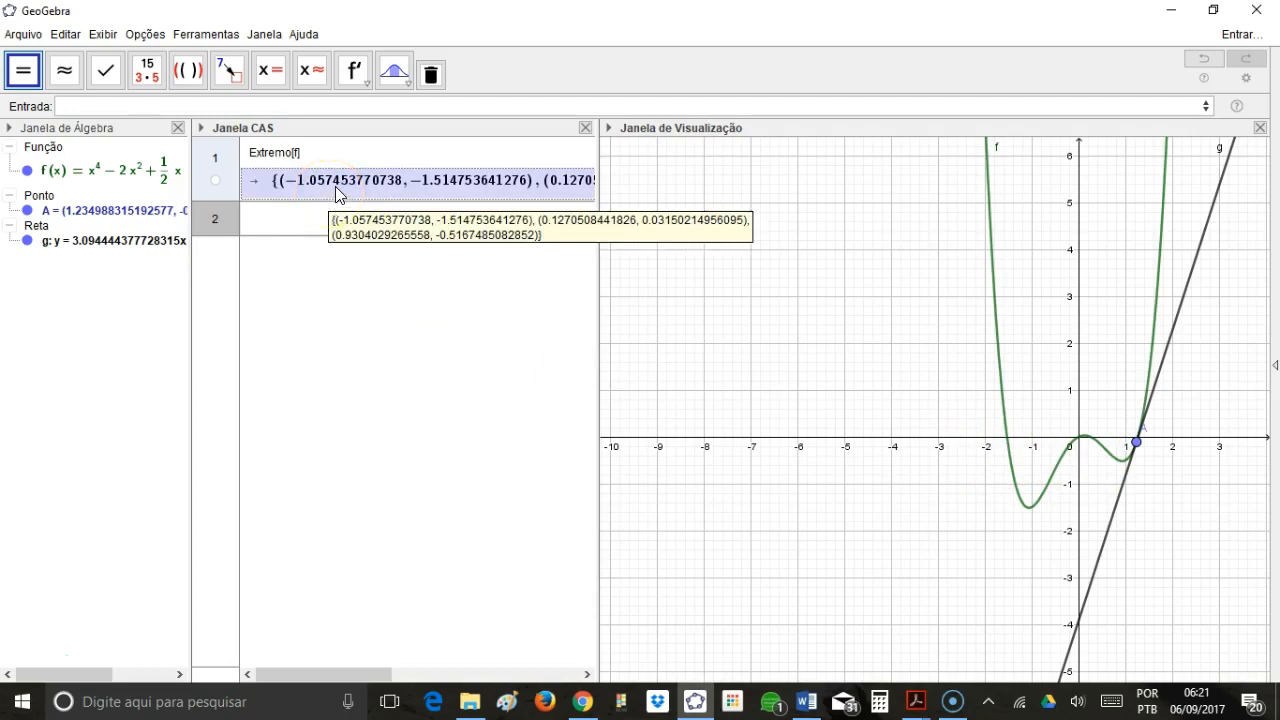
# Evaluate $1 in the second CAS row to try getting the extreme points in exact form.
pyautogui.click(288, 213)
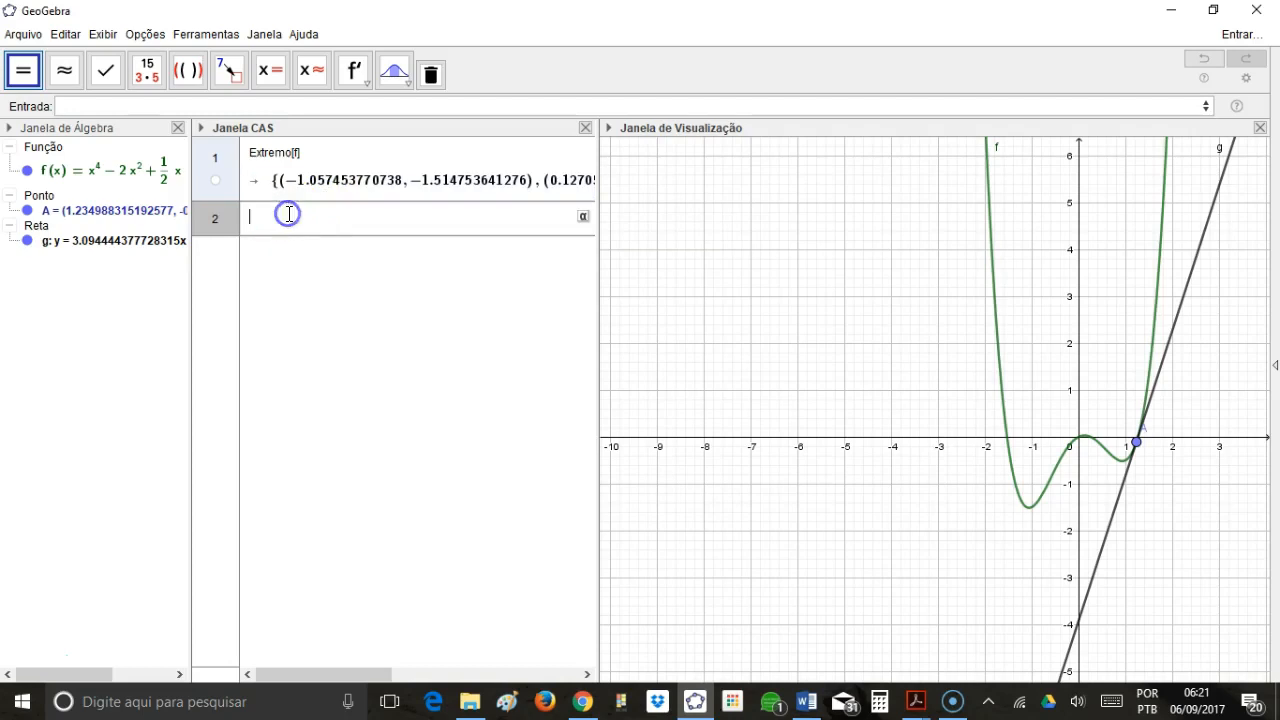
pyautogui.write('$1')
pyautogui.press('Return')
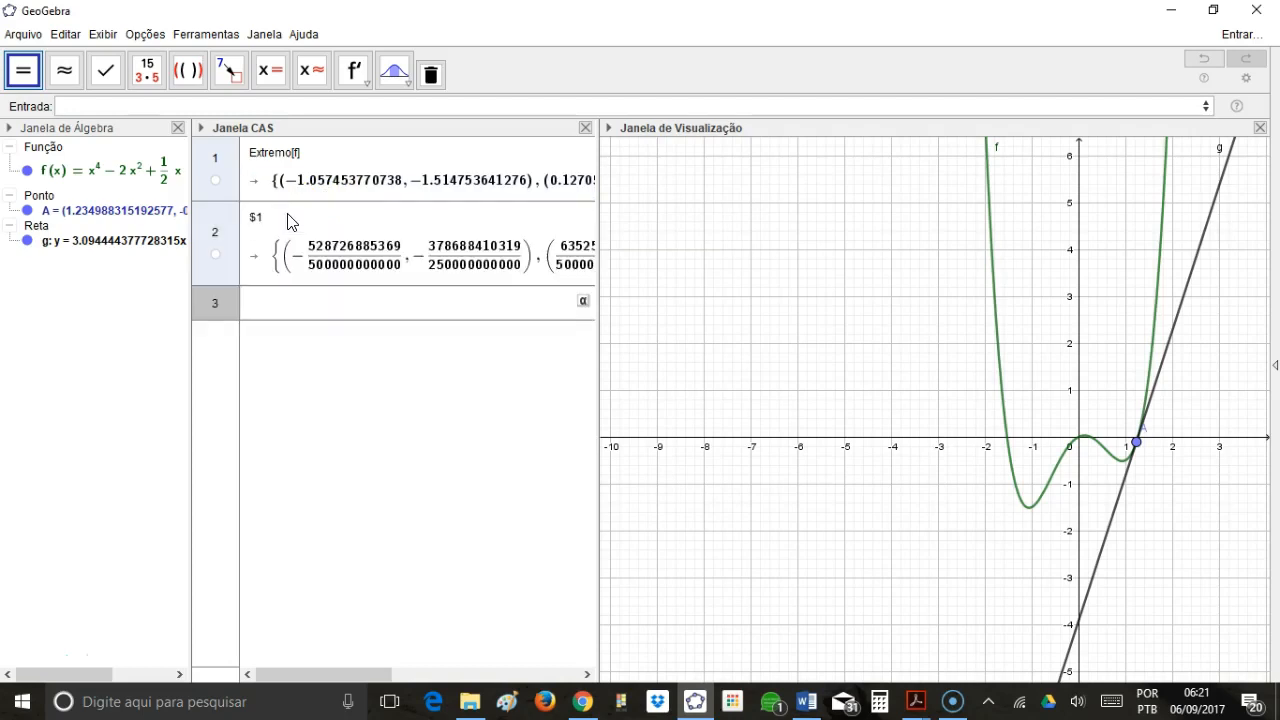
pyautogui.click(384, 274)
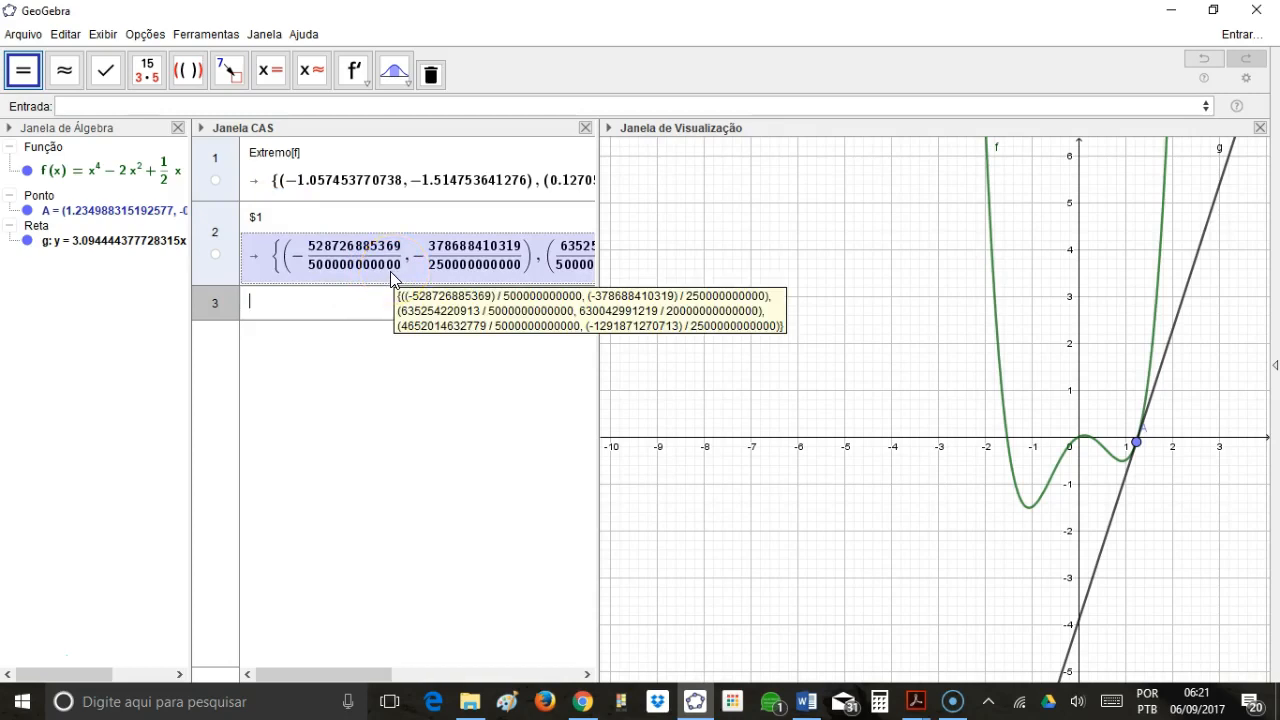
# Delete the second CAS row containing $1.
pyautogui.click(226, 236)
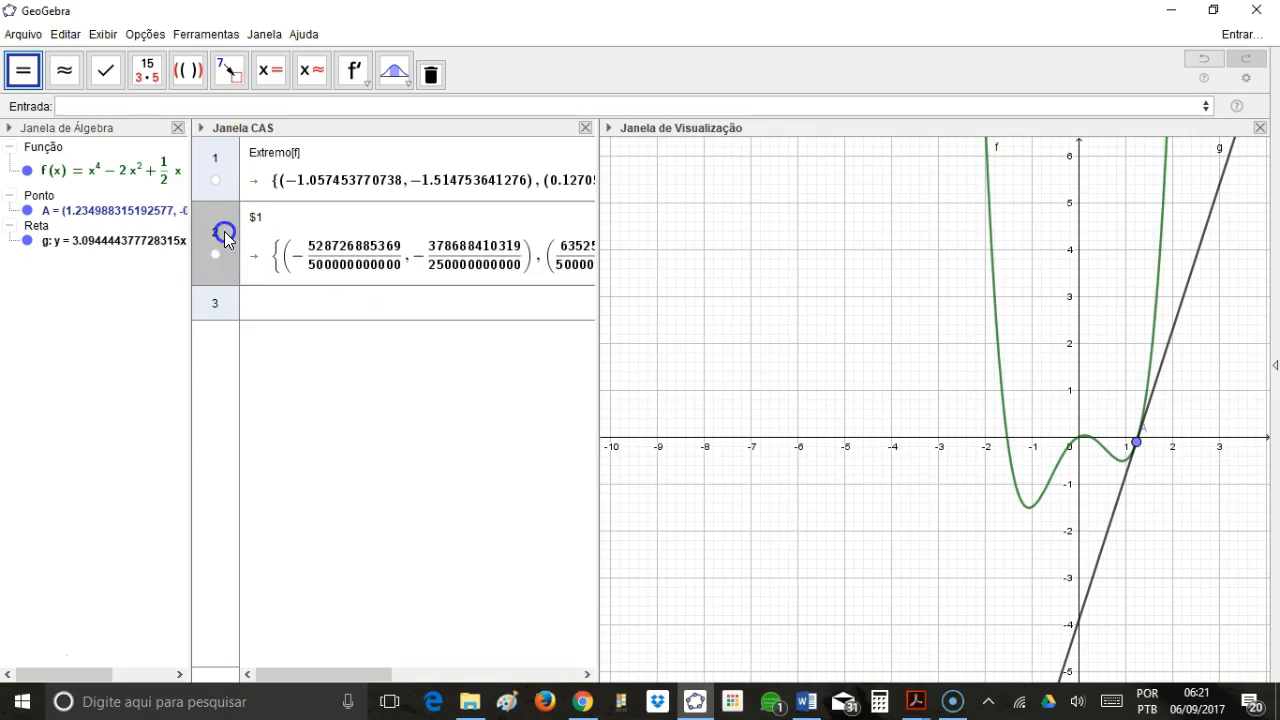
pyautogui.rightClick(226, 238)
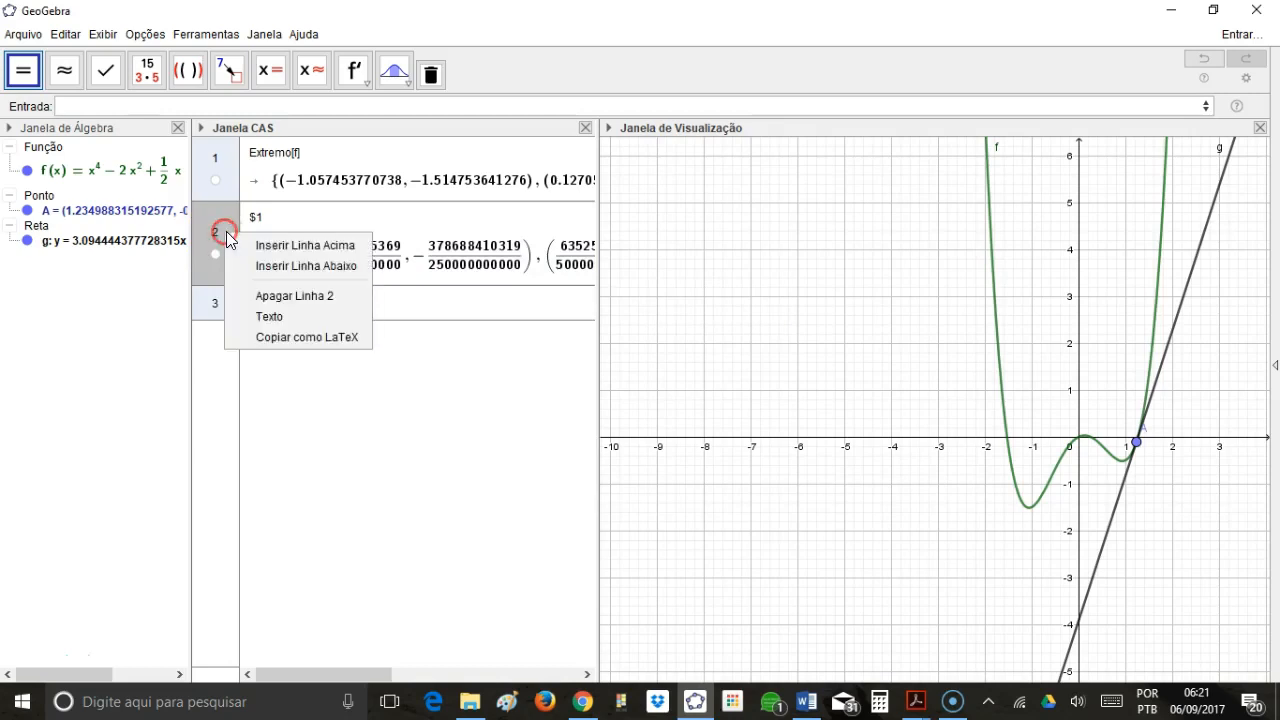
pyautogui.click(266, 295)
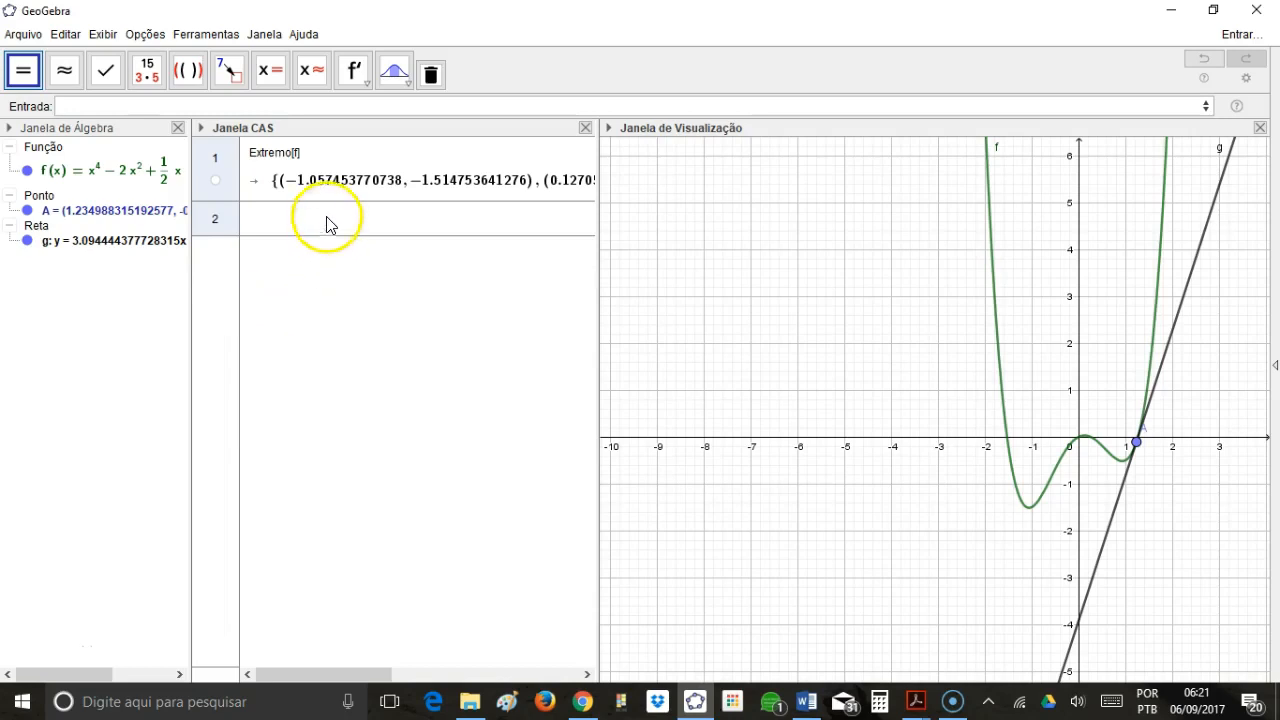
# Copy the Extremo[f] result from the first CAS row and define it as a list named lista1.
pyautogui.click(334, 184)
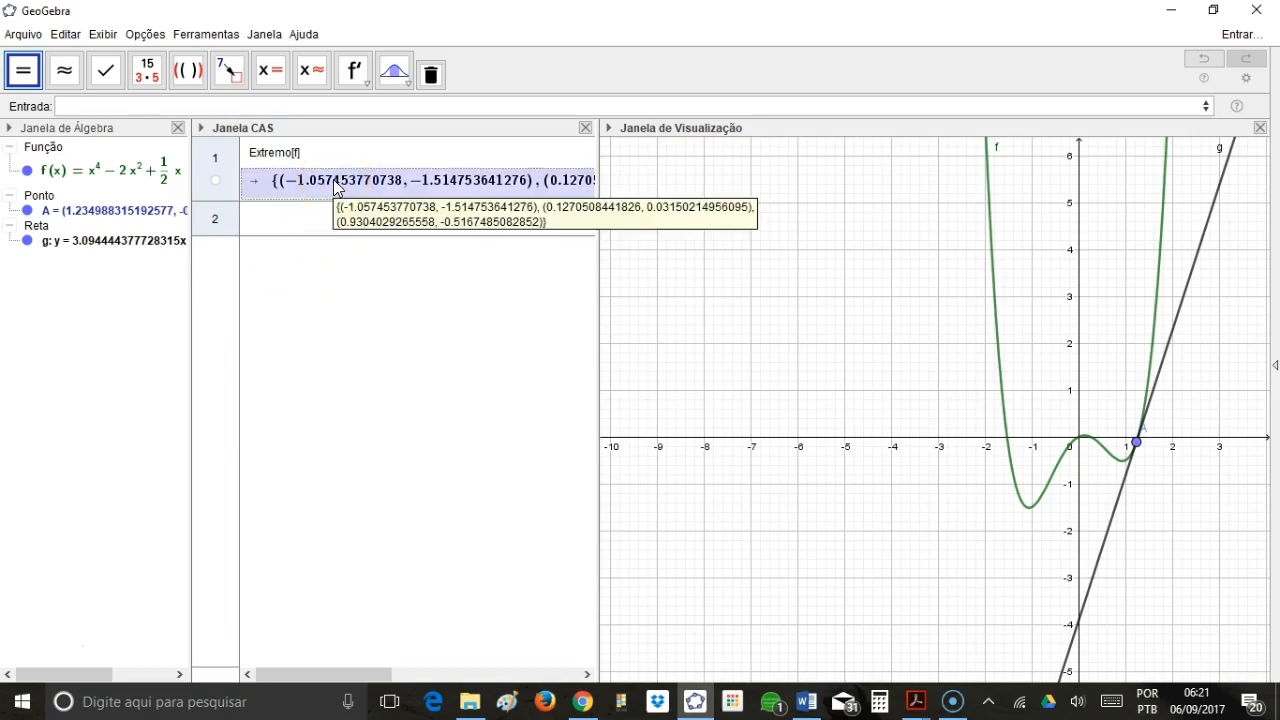
pyautogui.rightClick(336, 189)
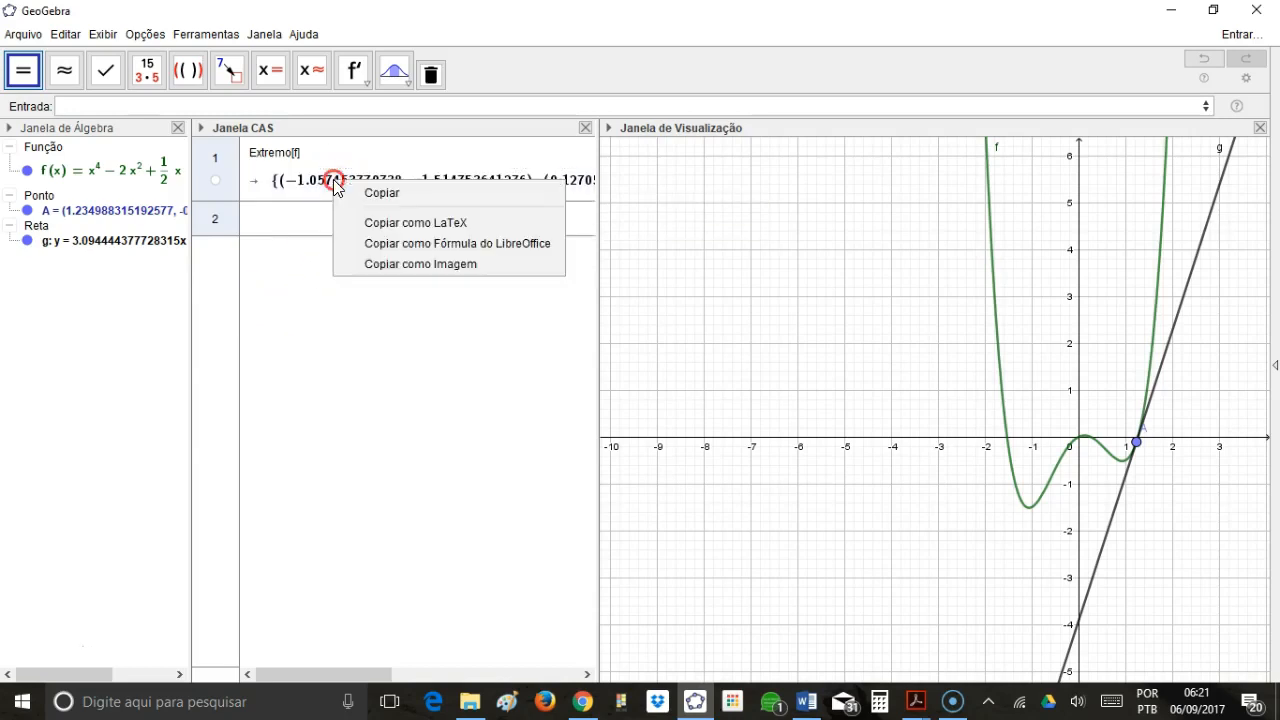
pyautogui.click(369, 191)
pyautogui.click(216, 482)
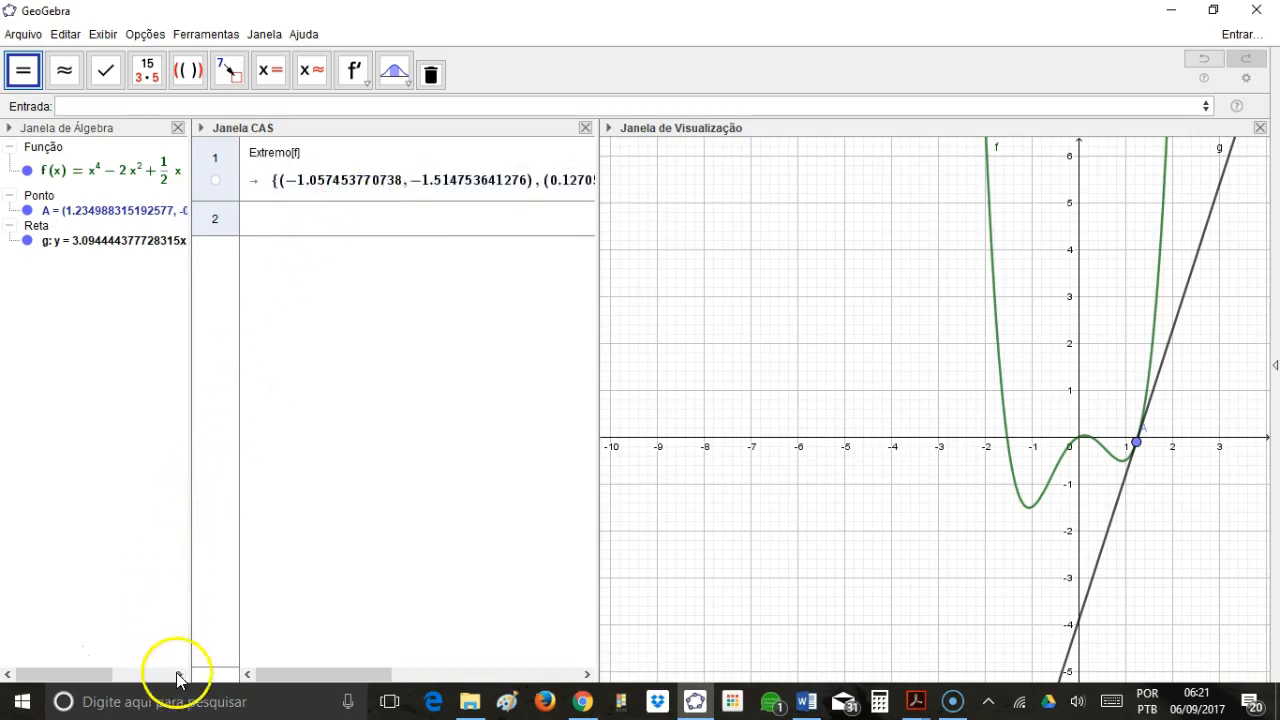
pyautogui.click(207, 106)
pyautogui.write('lista1')
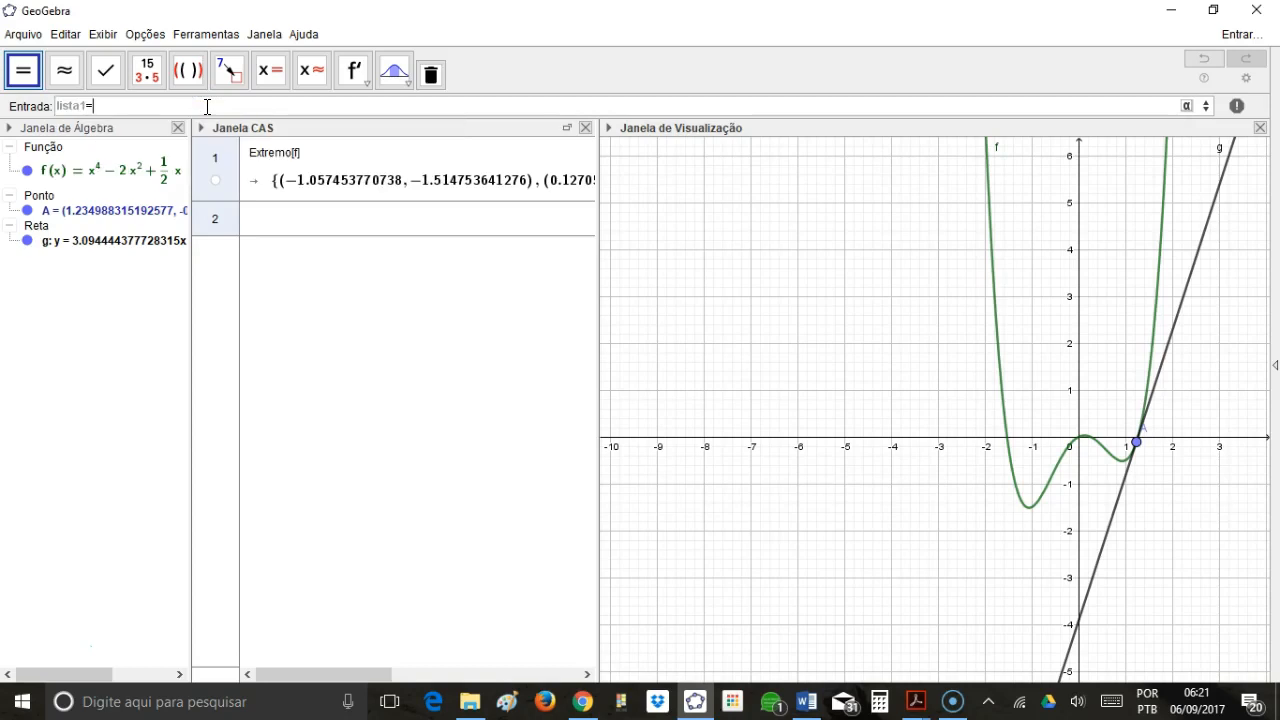
pyautogui.write('=')
pyautogui.write('{((-1.057453770738), (-1.514753641276)), (0.1270508441826, 0.03150214956095), (0.9304029265558, (-0.5167485082852))}')
pyautogui.press('Return')
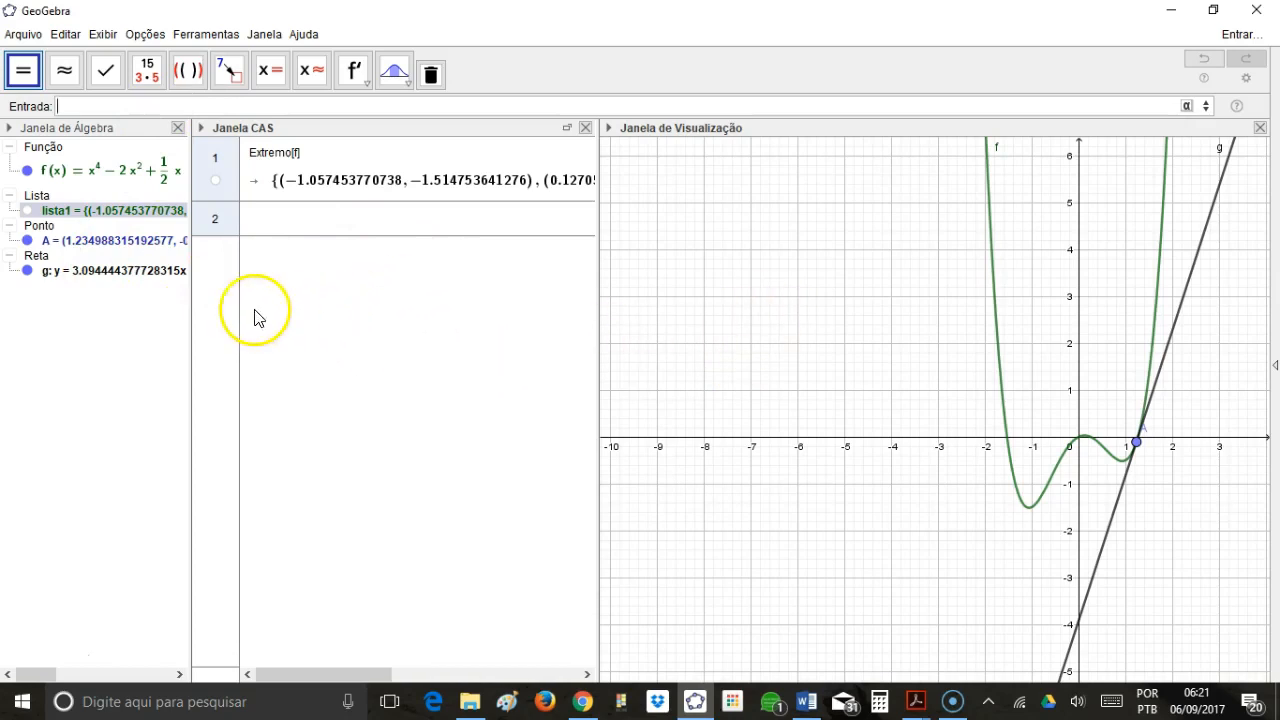
# Redefine point A as the first element of the list with A=Elemento[lista1,1].
pyautogui.click(111, 105)
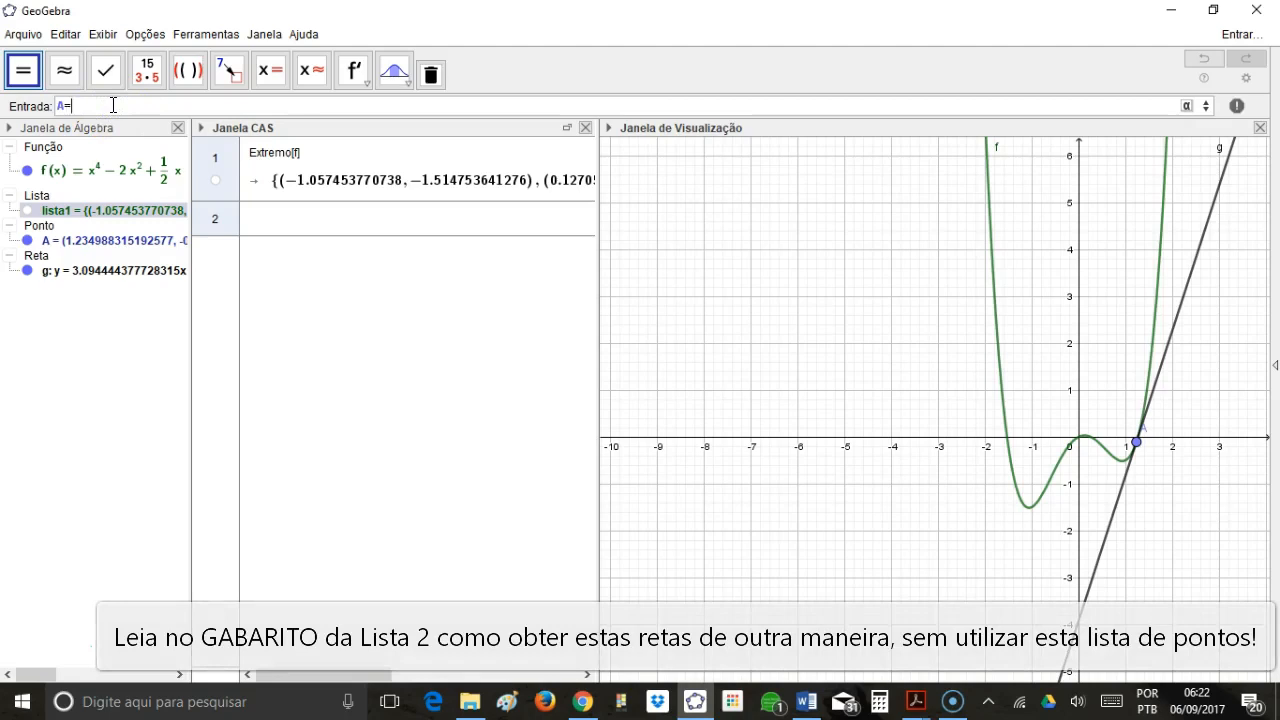
pyautogui.write('A=Elemento')
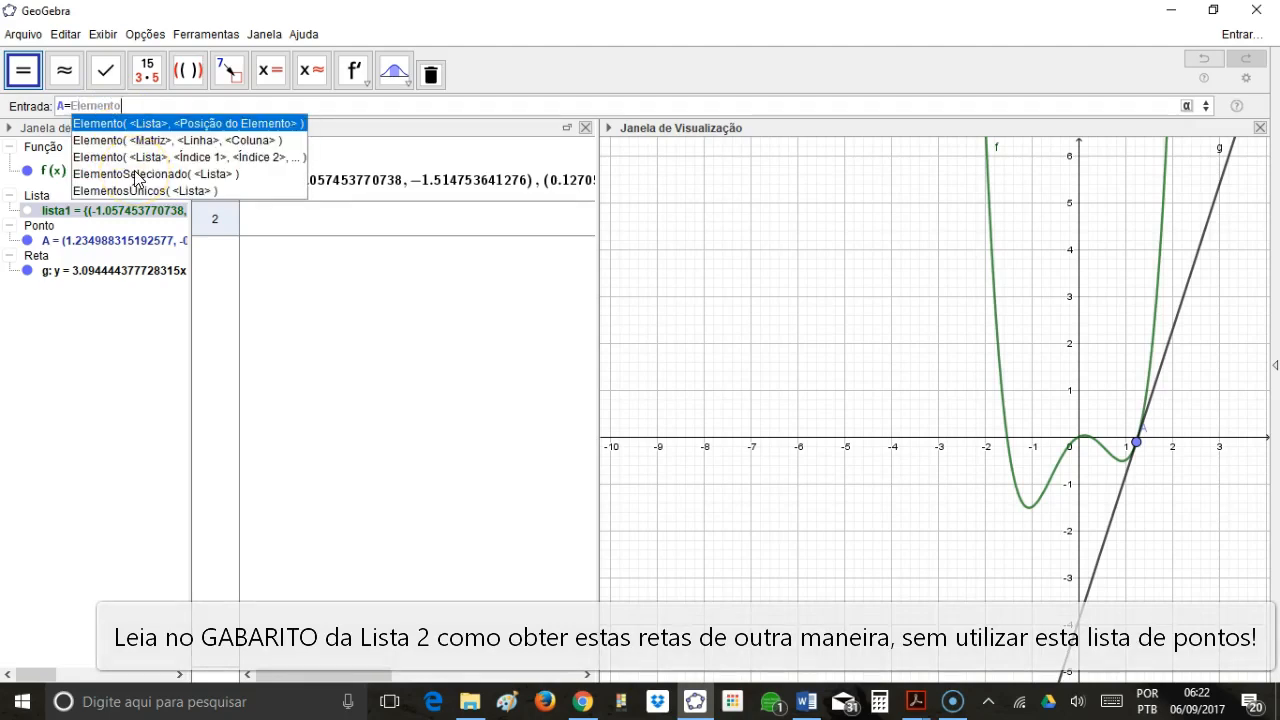
pyautogui.write('=')
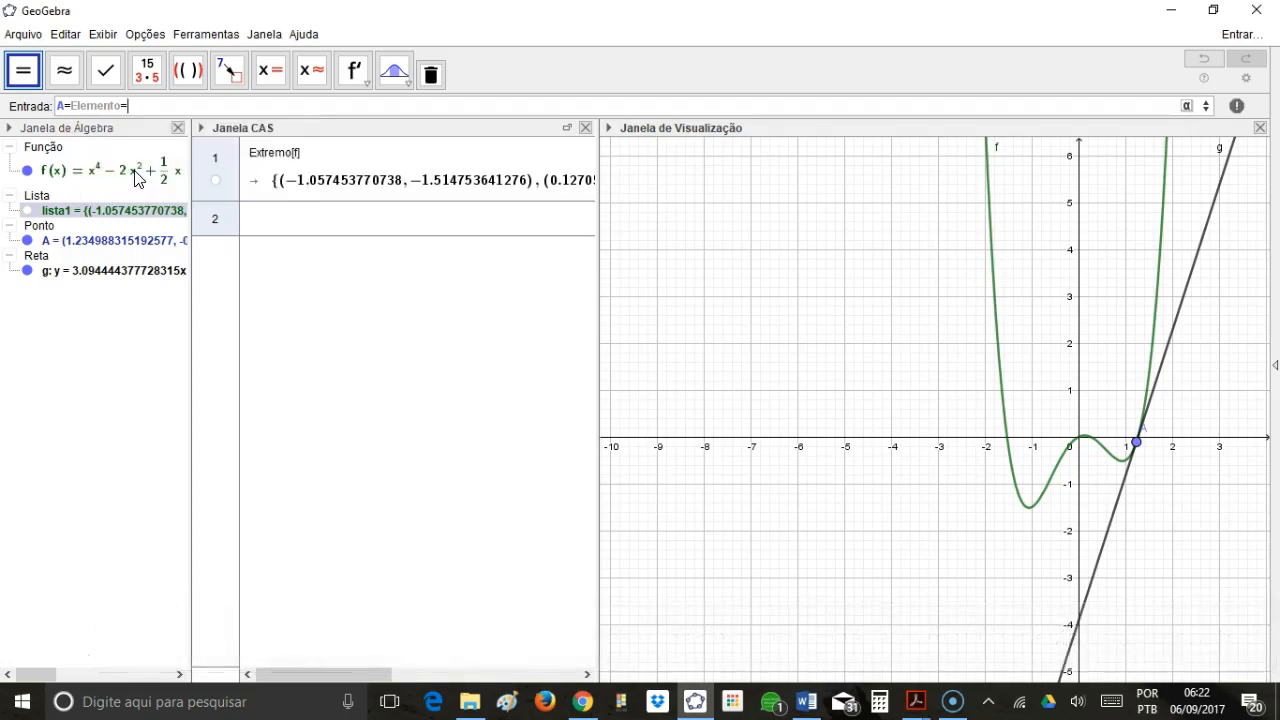
pyautogui.press('BackSpace')
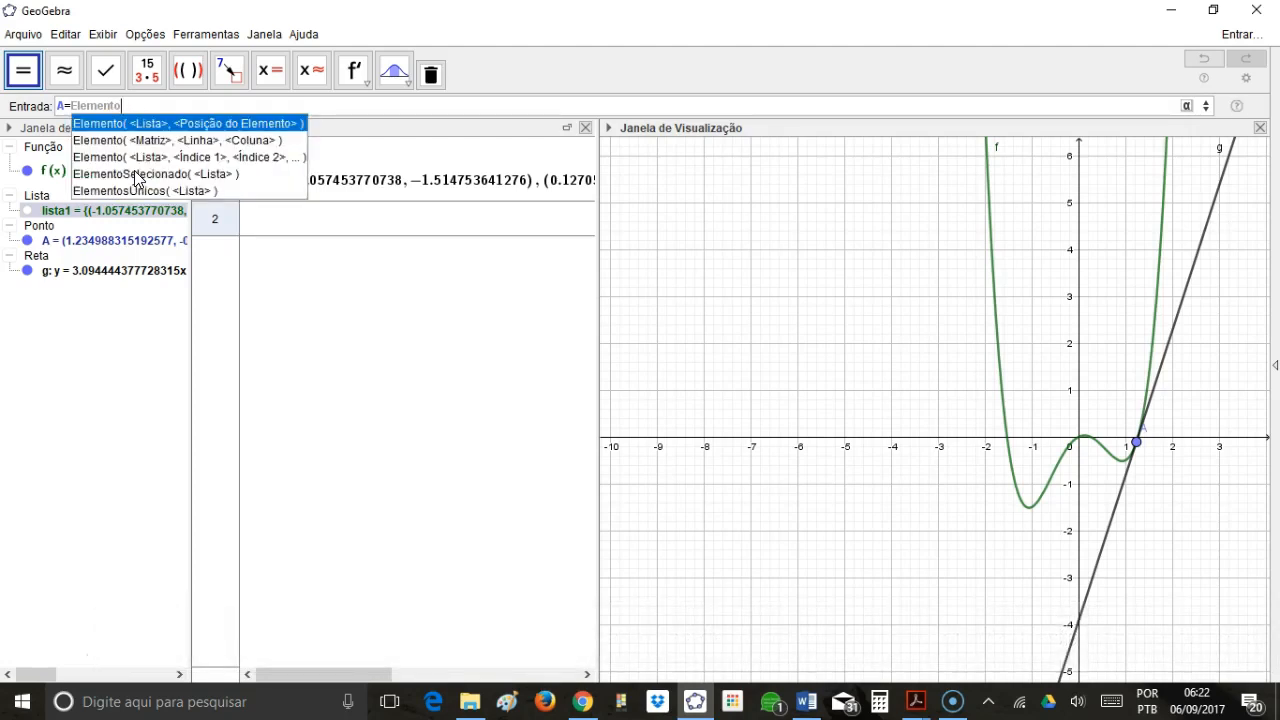
pyautogui.write('[lista1,1')
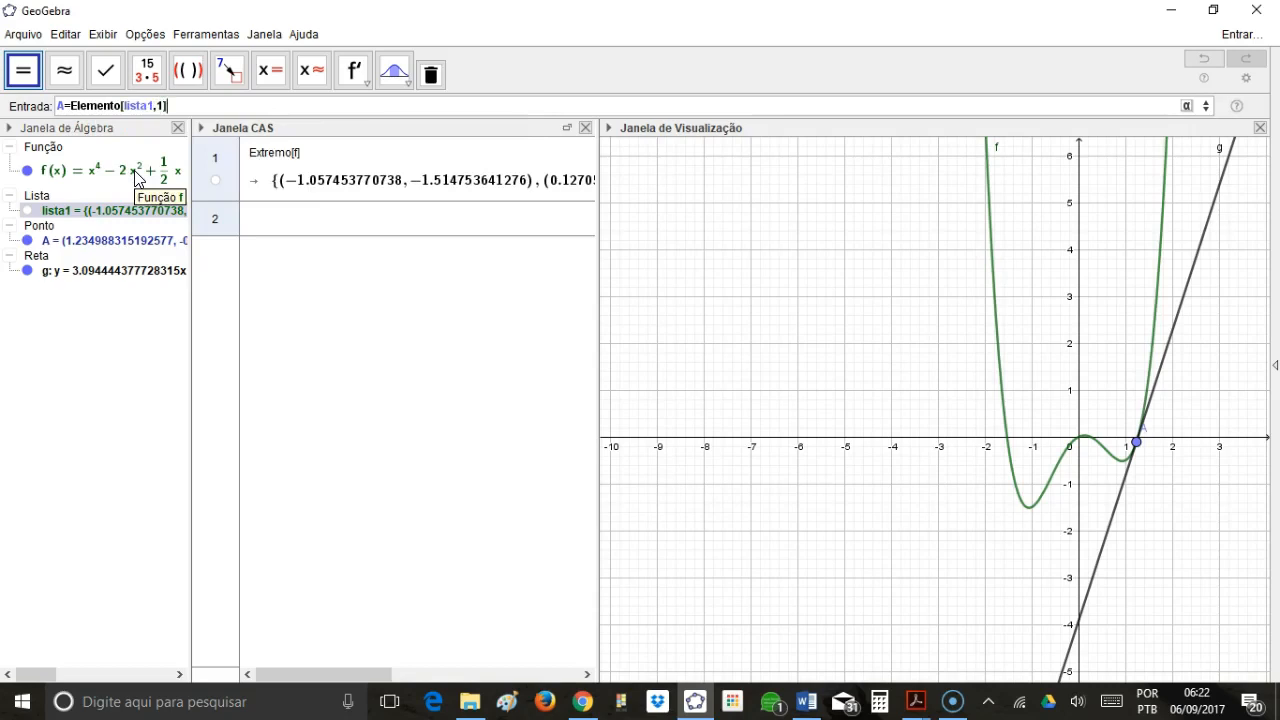
pyautogui.press('Return')
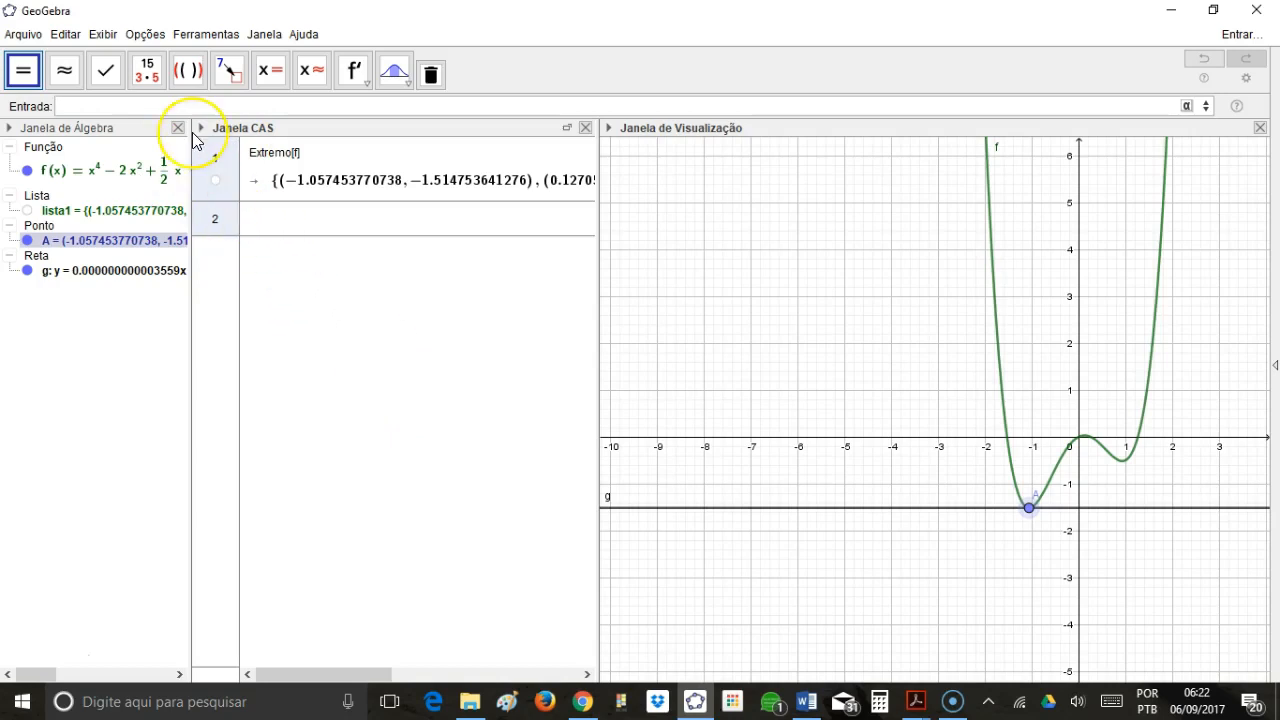
# Define point B as the second element of the list with B=Elemento[lista1,2].
pyautogui.write('B=Eleemnto')
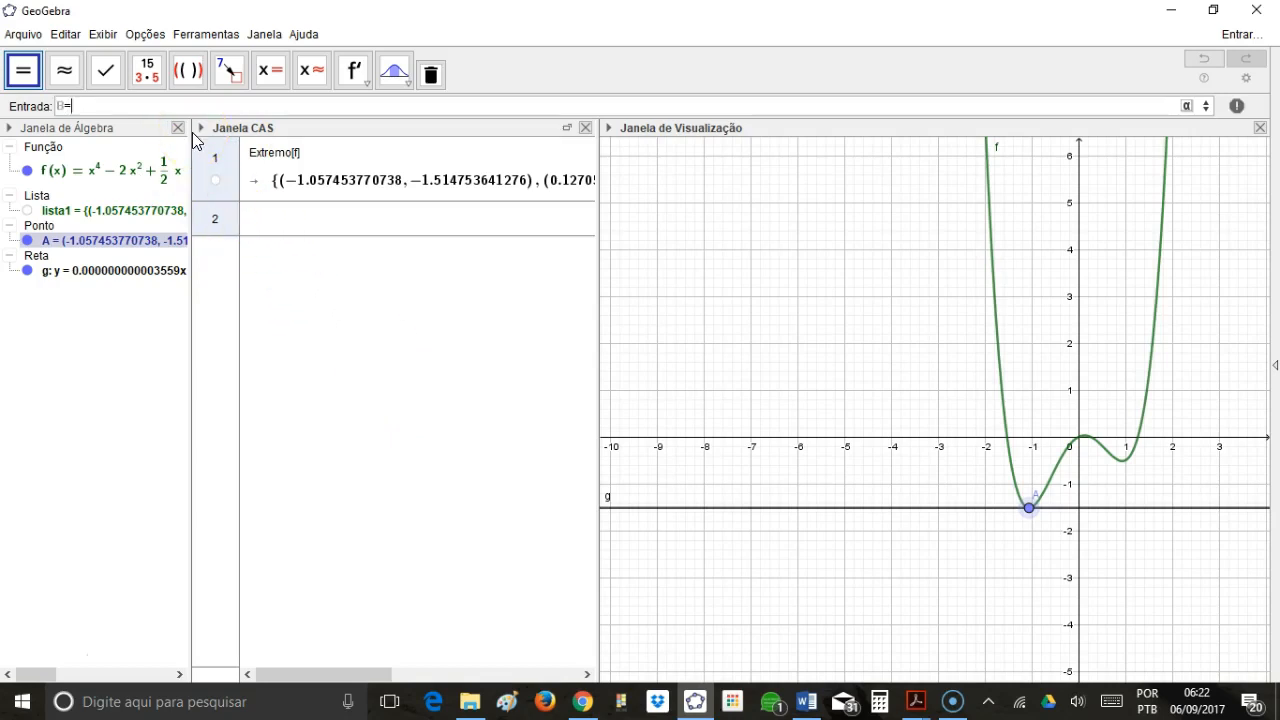
pyautogui.press('BackSpace')
pyautogui.press('BackSpace')
pyautogui.press('BackSpace')
pyautogui.write('ento[lista1,2')
pyautogui.press('Return')
pyautogui.press('Return')
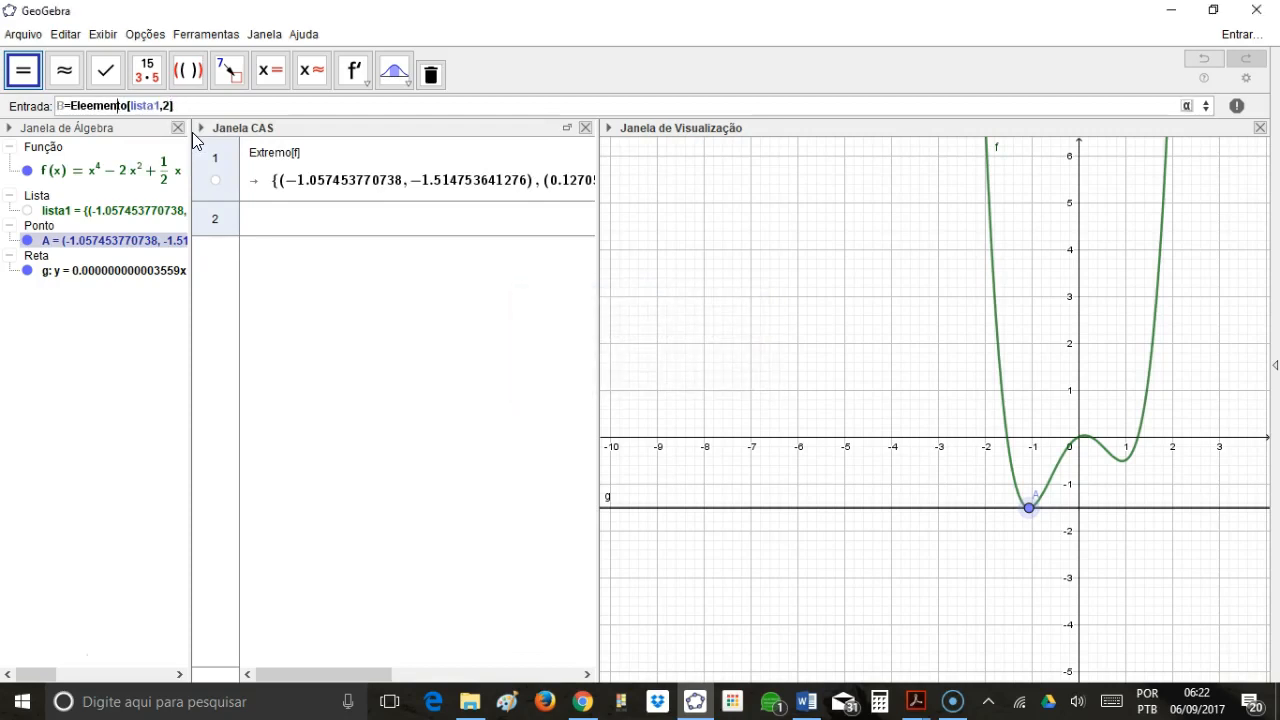
pyautogui.press('Delete')
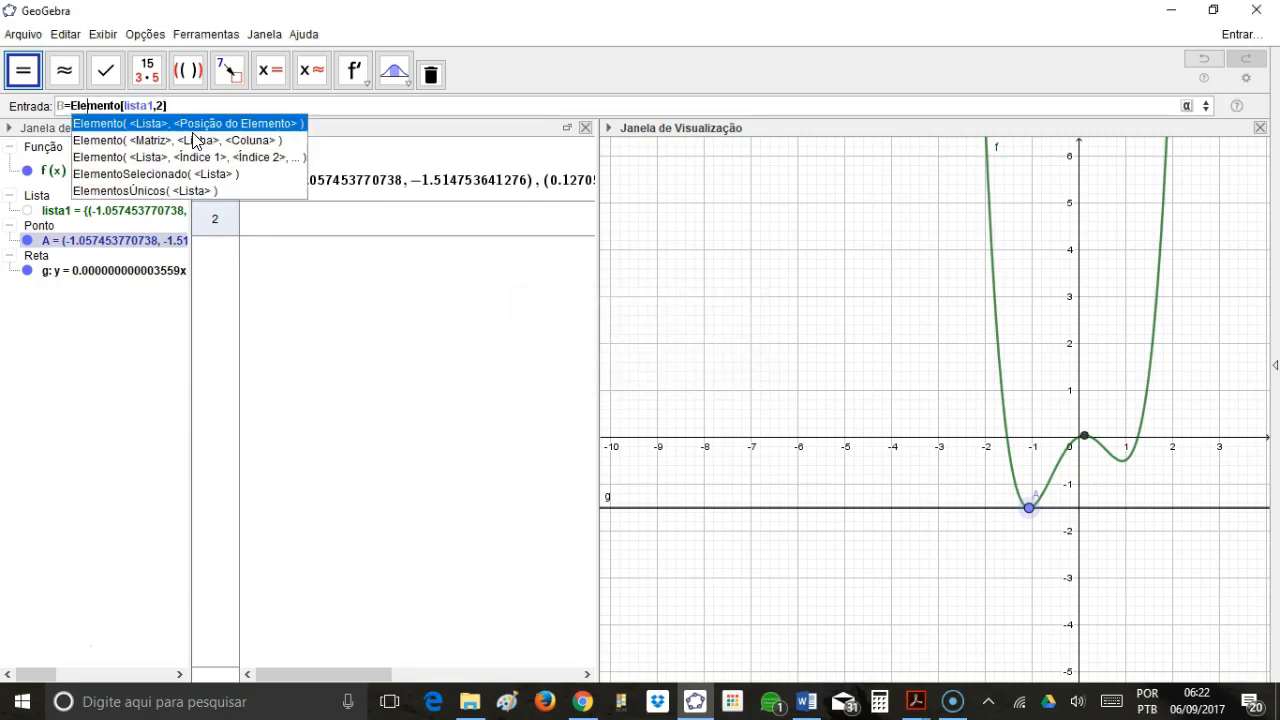
pyautogui.press('Escape')
pyautogui.press('Return')
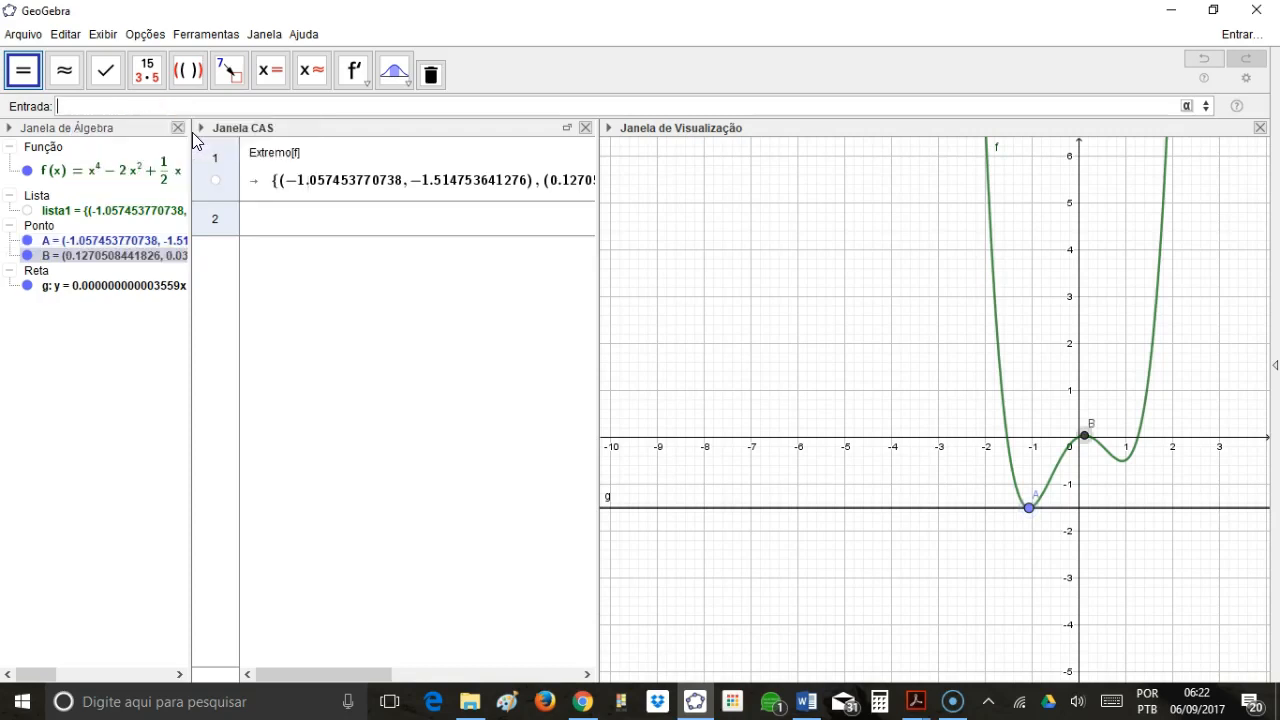
# Define point C as the third element of the list by adapting B's definition to C=Elemento[lista1,3].
pyautogui.write('C=')
pyautogui.press('Up')
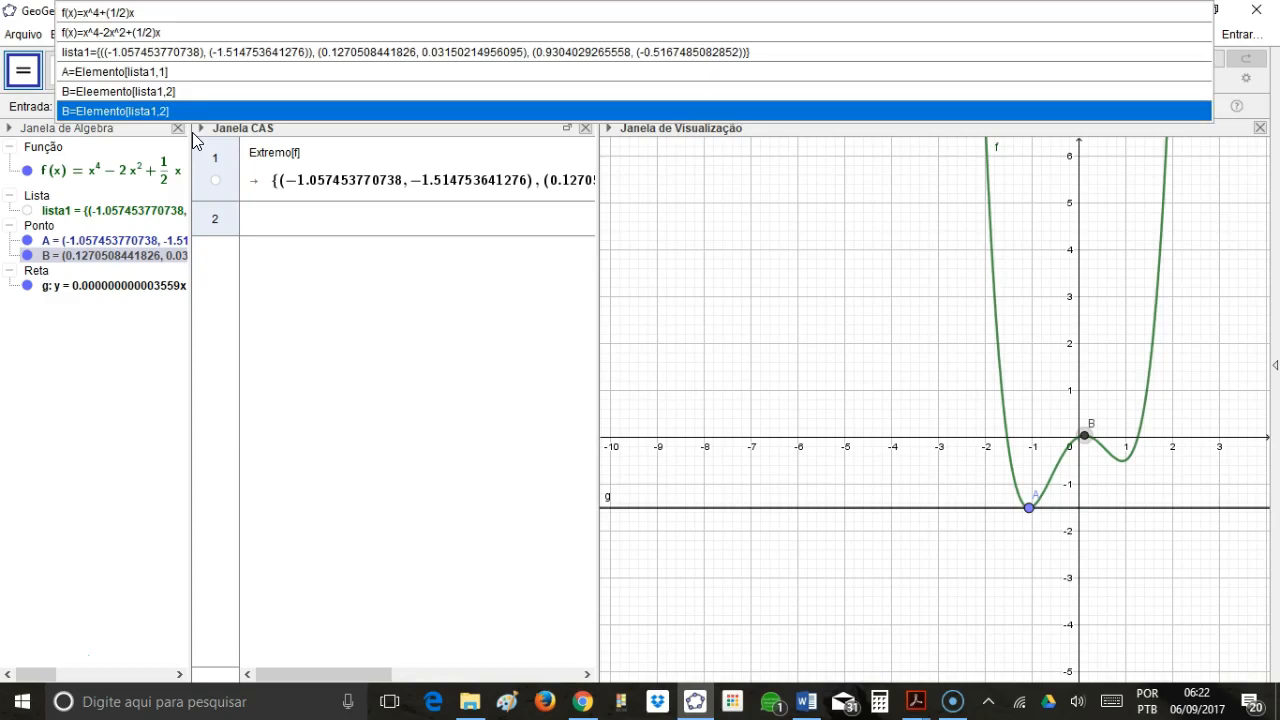
pyautogui.press('Return')
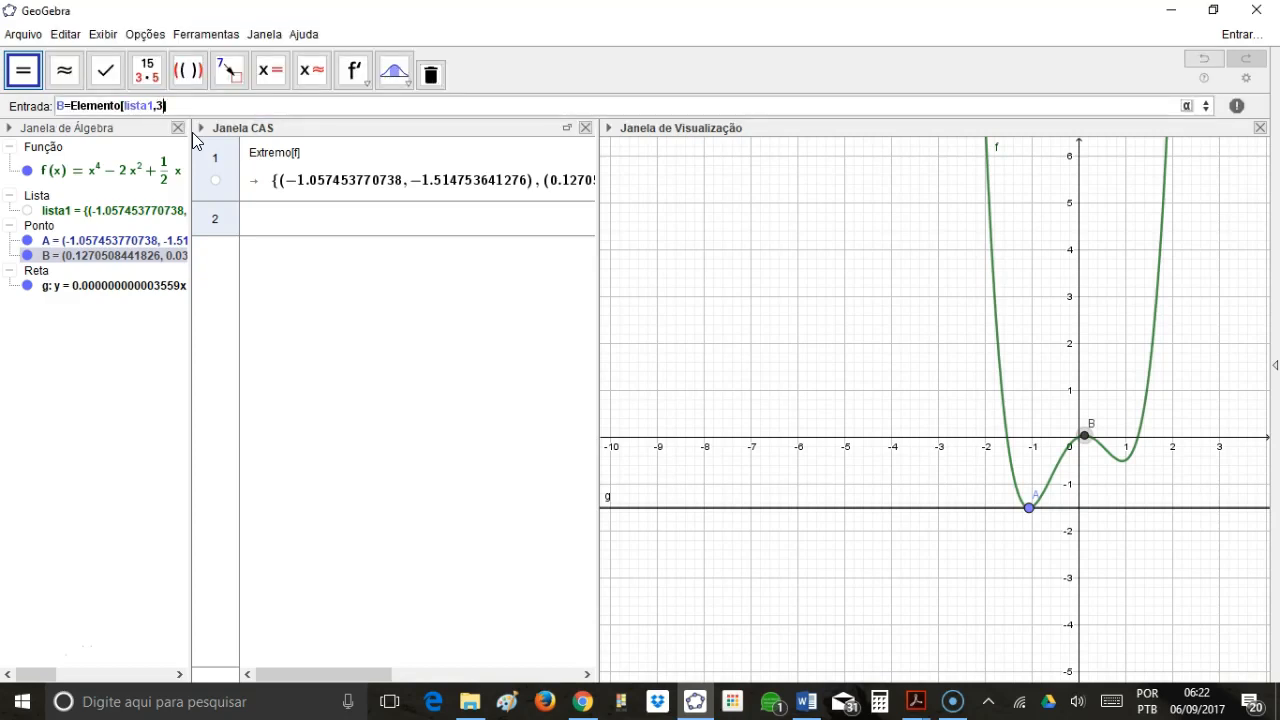
pyautogui.write('C')
pyautogui.press('Return')
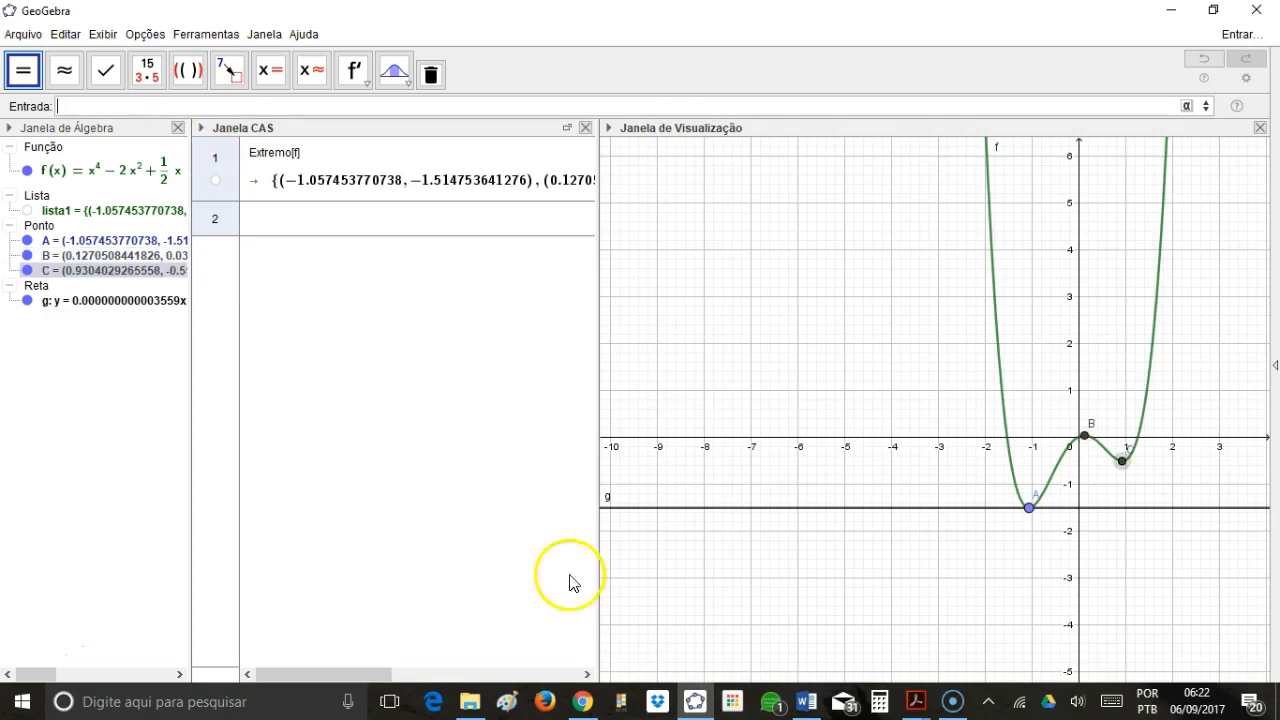
# Construct the tangent lines to the graph of f at points B and C.
pyautogui.moveTo(1029, 510)
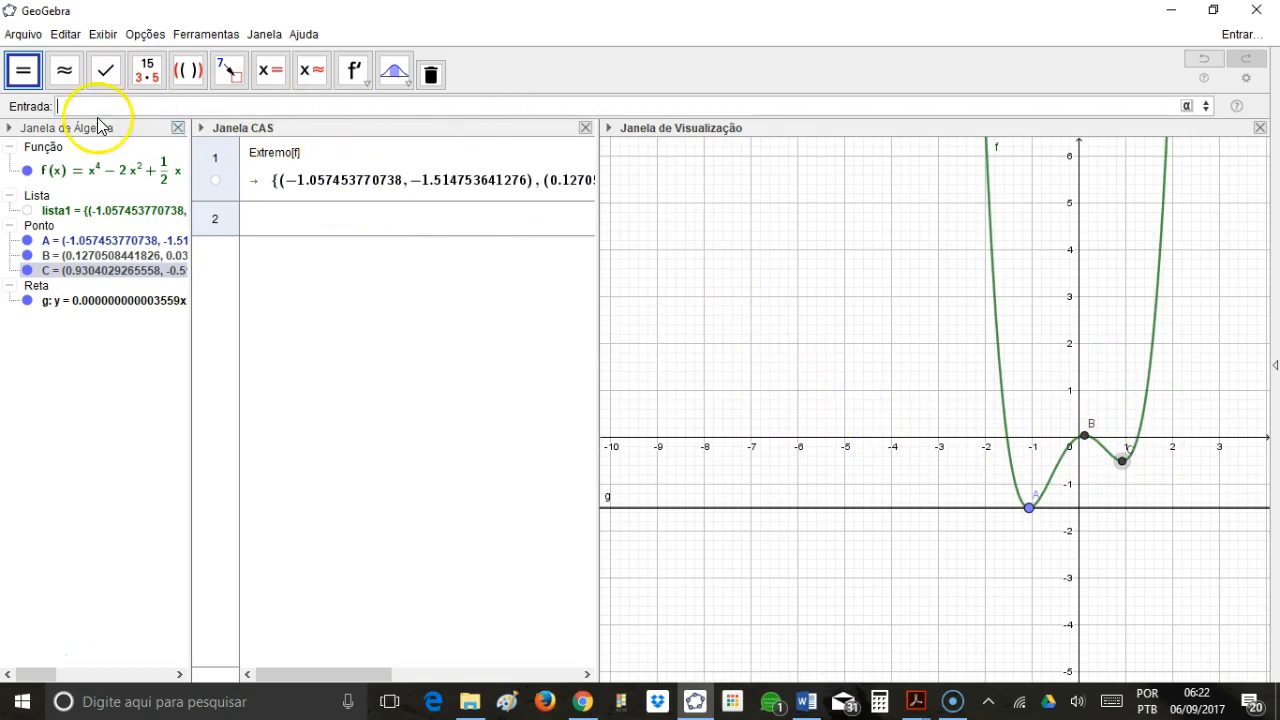
pyautogui.click(743, 286)
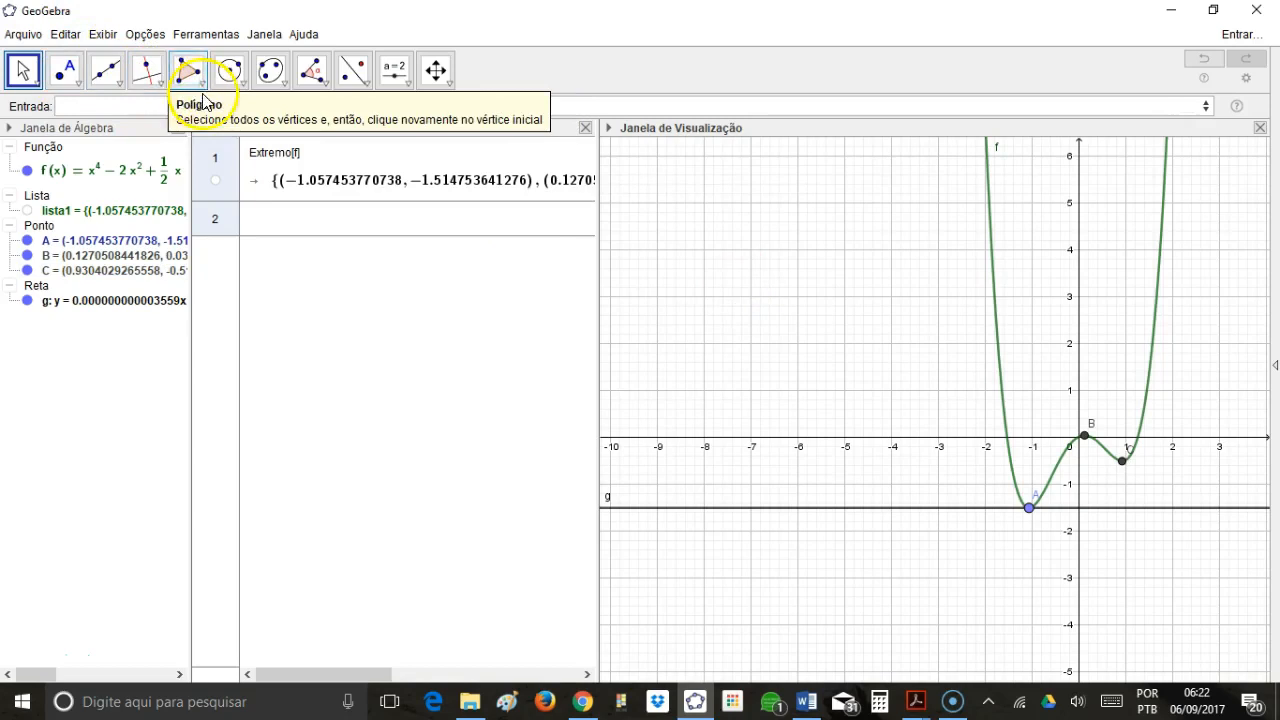
pyautogui.click(160, 86)
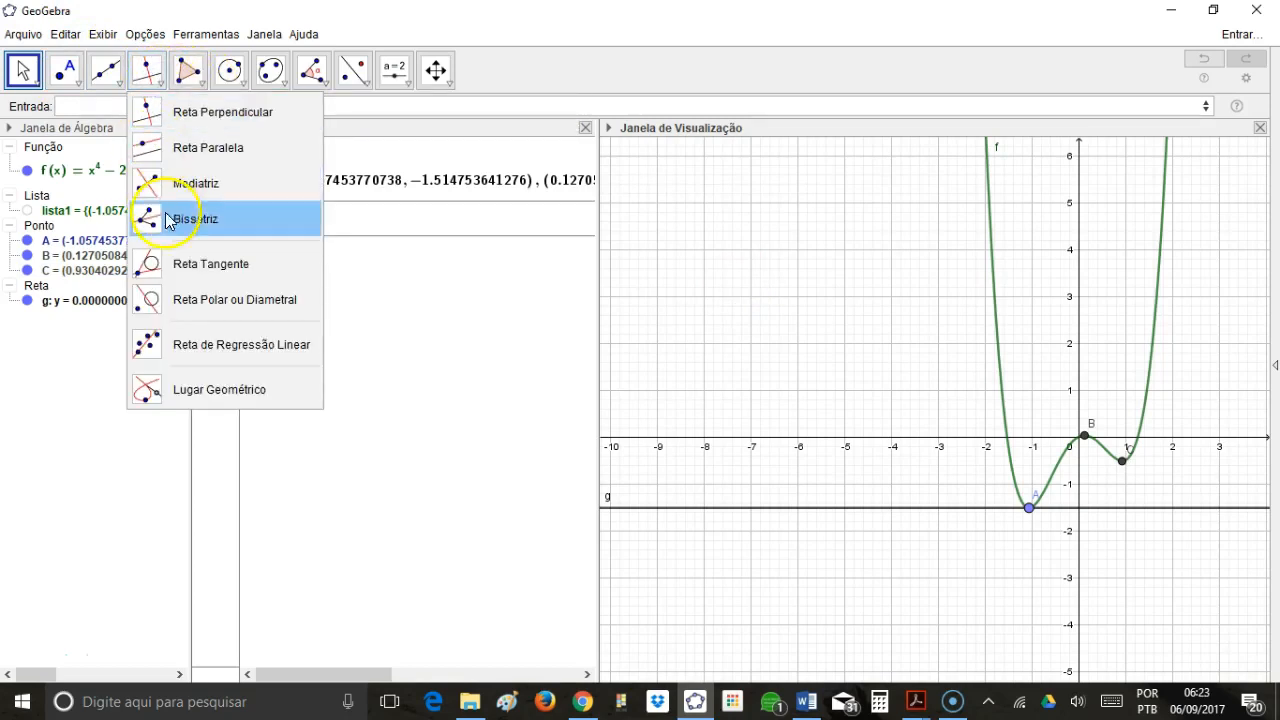
pyautogui.click(211, 265)
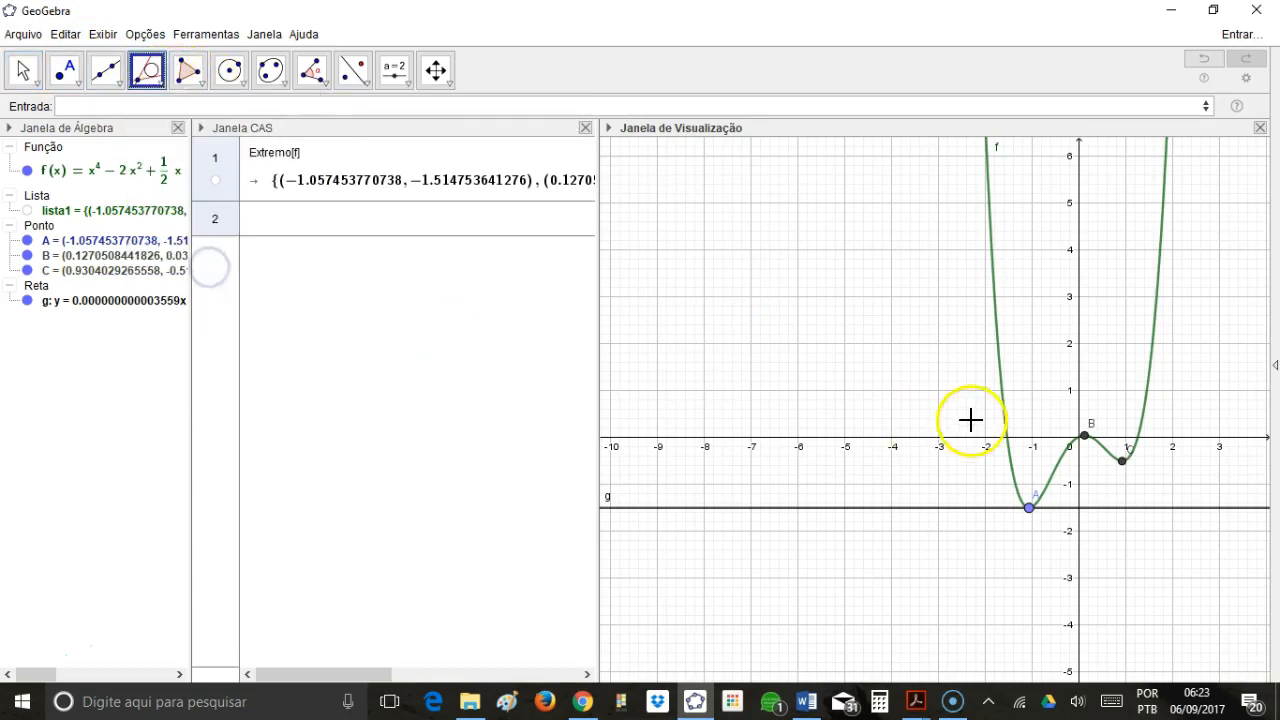
pyautogui.click(1088, 438)
pyautogui.click(1097, 440)
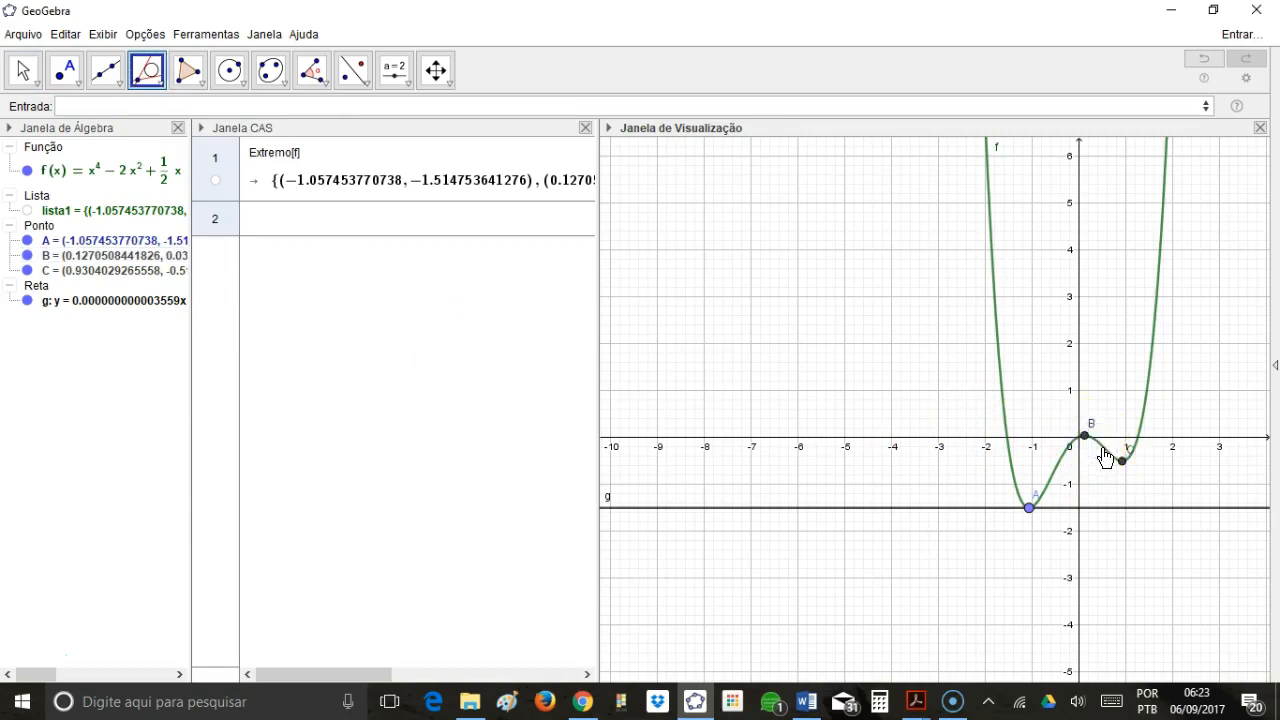
pyautogui.click(1000, 372)
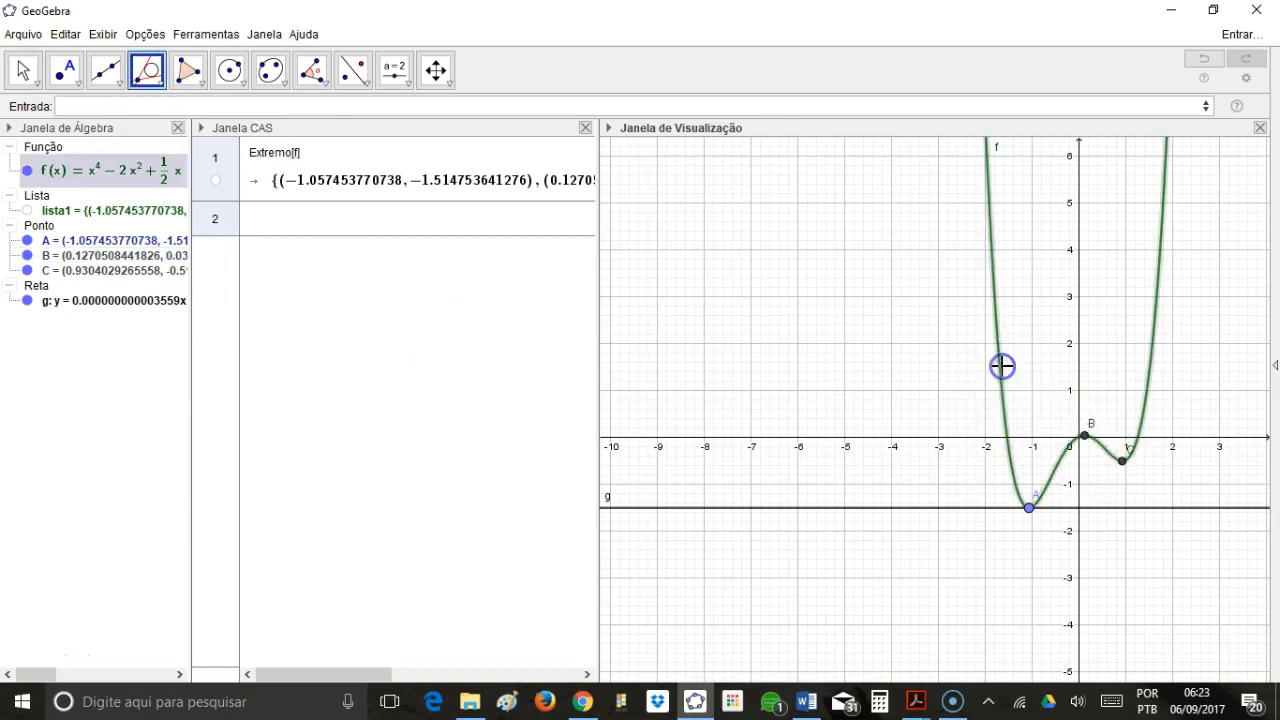
pyautogui.click(1088, 438)
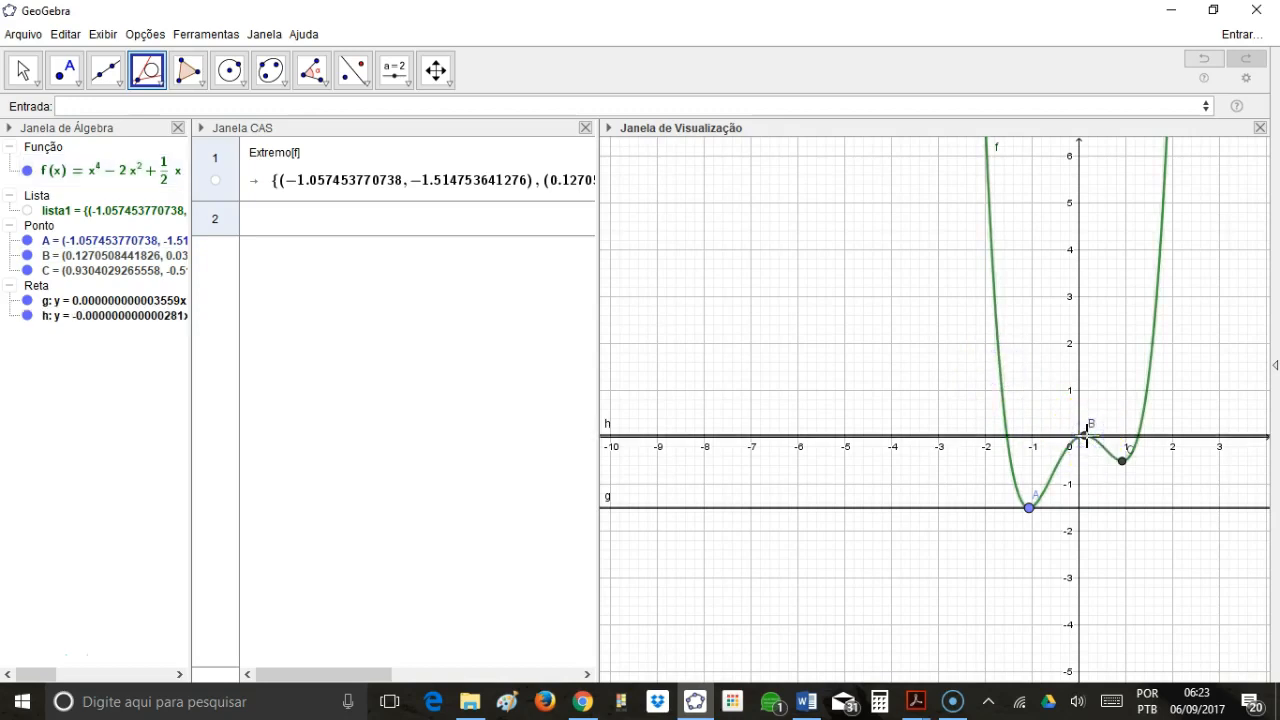
pyautogui.click(1150, 390)
pyautogui.click(1123, 464)
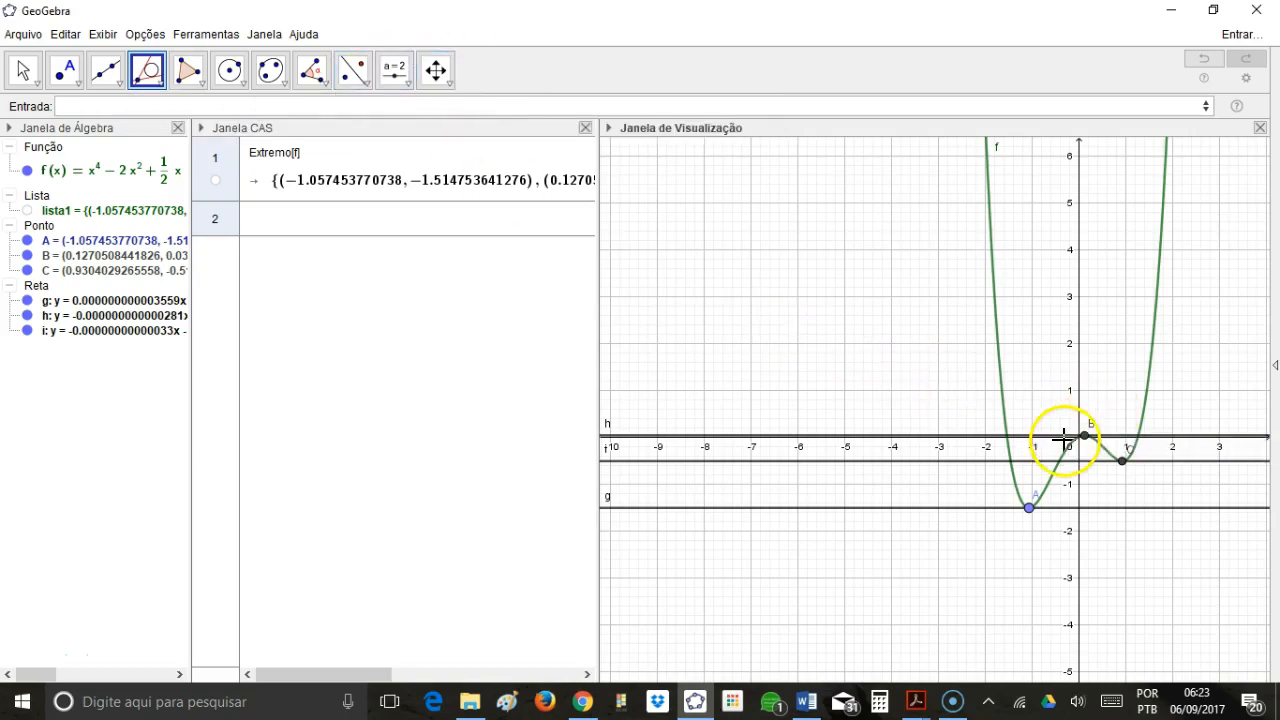
# Enlarge the graph around the three extreme points and move label B above its point and labels C and A below theirs.
pyautogui.click(22, 70)
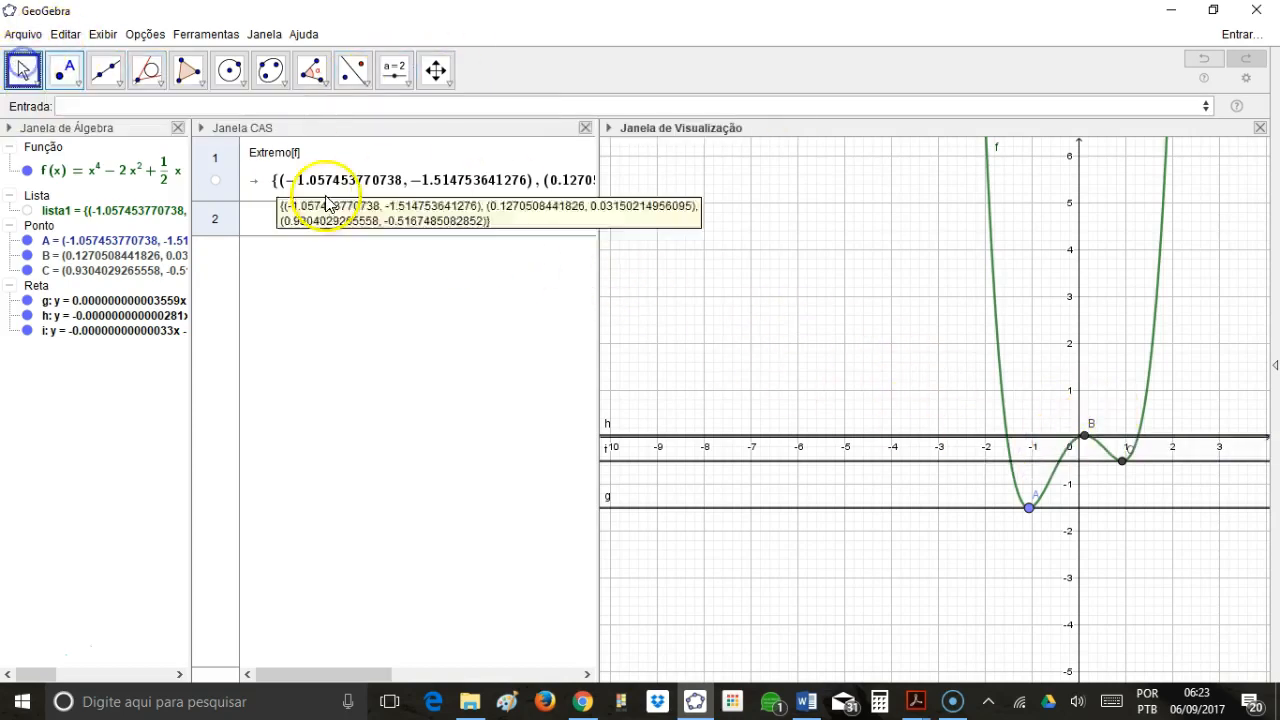
pyautogui.moveTo(897, 315); pyautogui.dragTo(674, 257)
pyautogui.scroll(2, 686, 304)
pyautogui.scroll(2, 686, 304)
pyautogui.moveTo(686, 306); pyautogui.dragTo(665, 243)
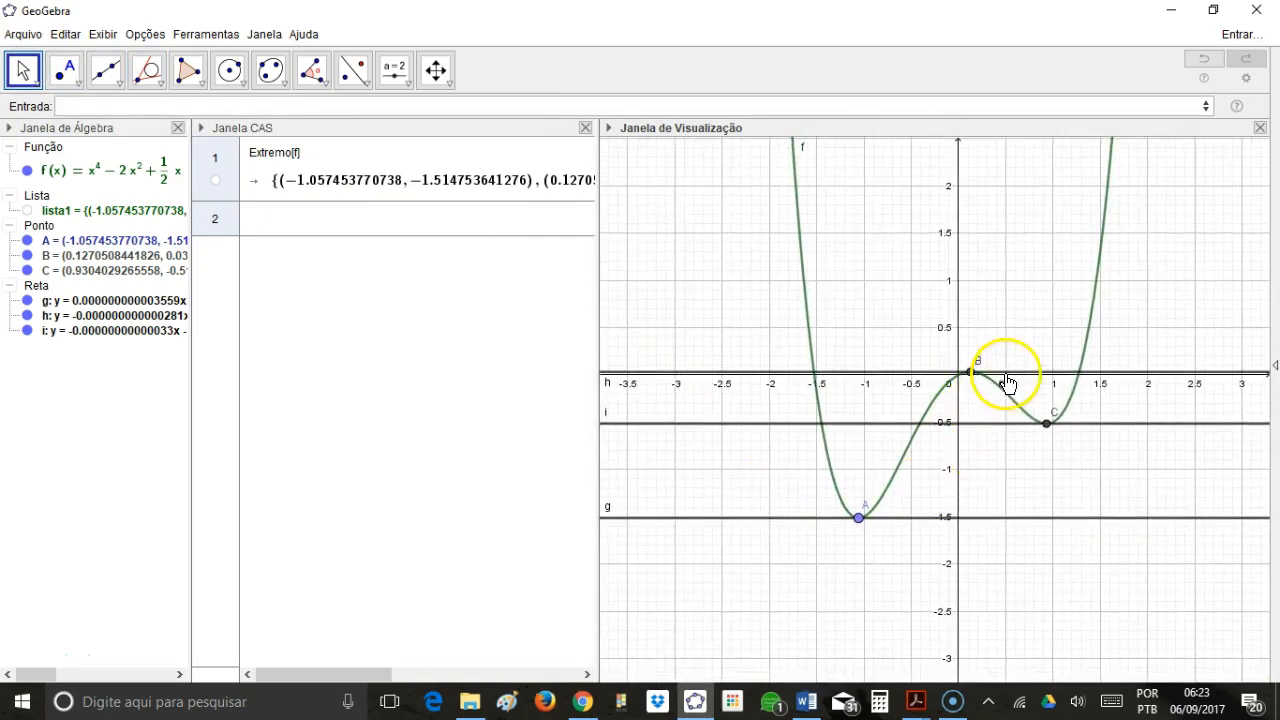
pyautogui.moveTo(1056, 413); pyautogui.dragTo(1048, 435)
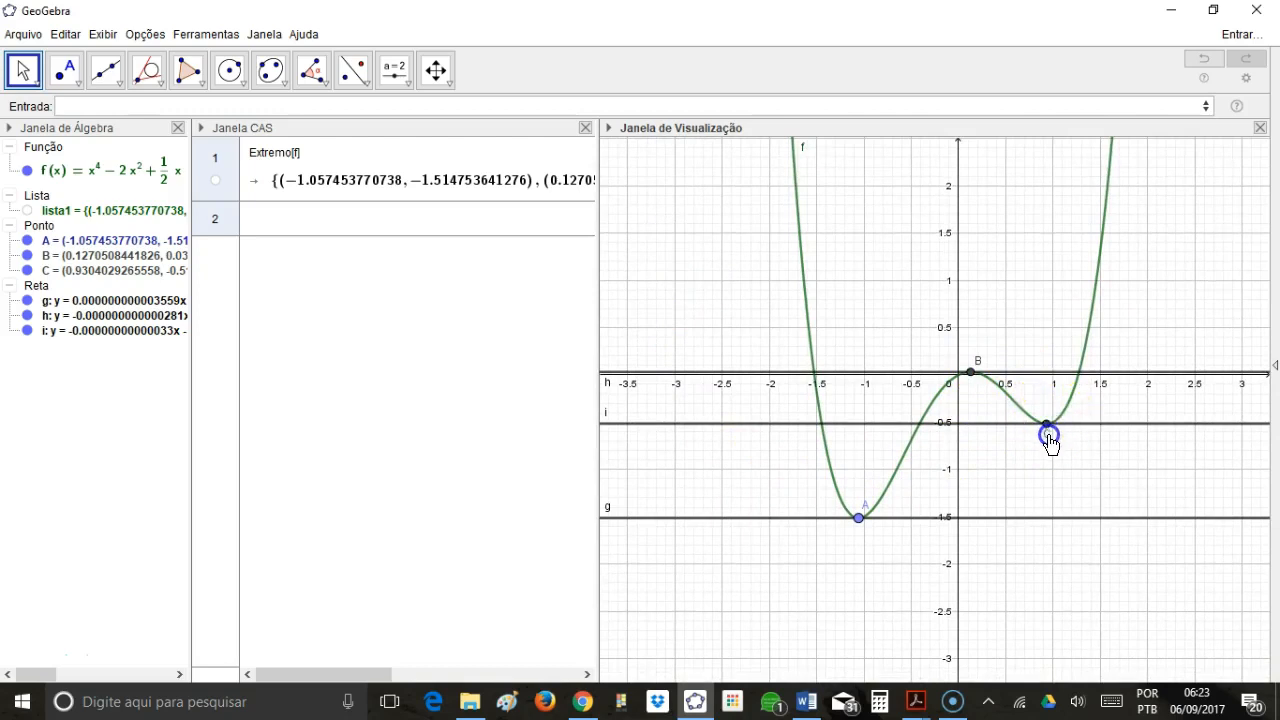
pyautogui.moveTo(976, 362); pyautogui.dragTo(971, 360)
pyautogui.moveTo(865, 508); pyautogui.dragTo(859, 537)
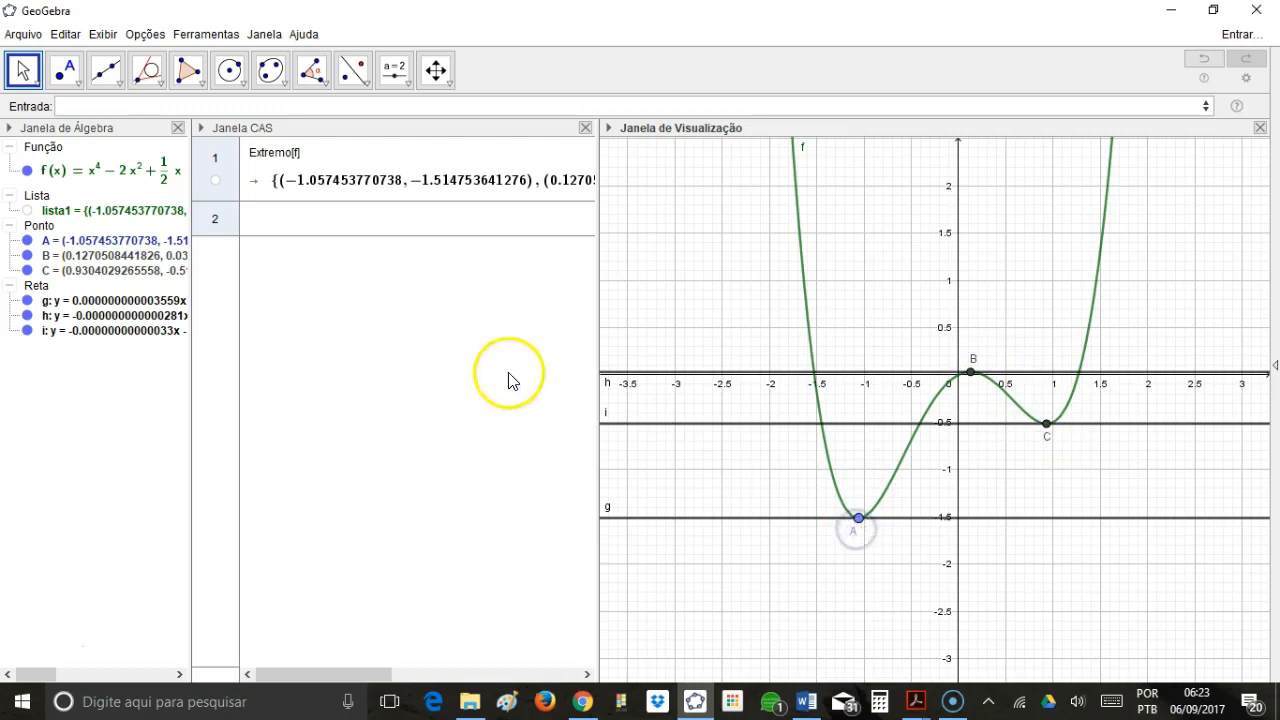
# Widen the Algebra view to show the full coordinates and line equations, recentre the graph, and align labels A and B with their points.
pyautogui.click(292, 198)
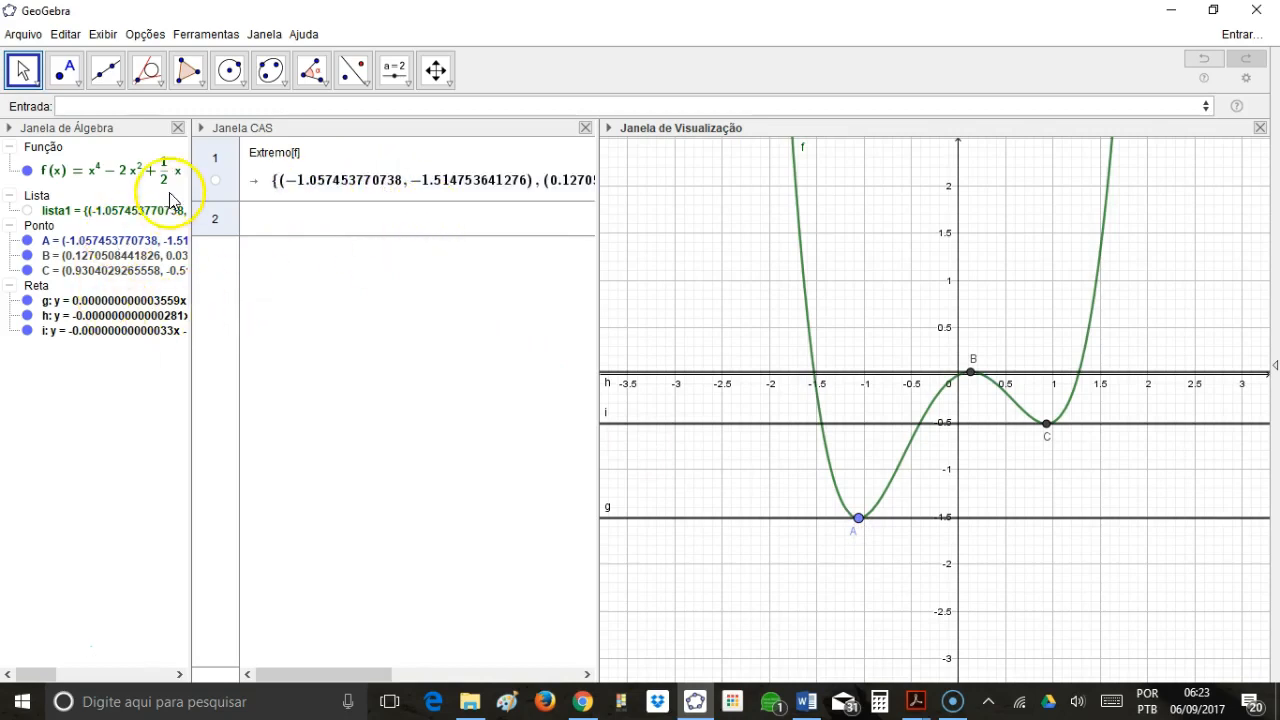
pyautogui.moveTo(192, 186); pyautogui.dragTo(406, 229)
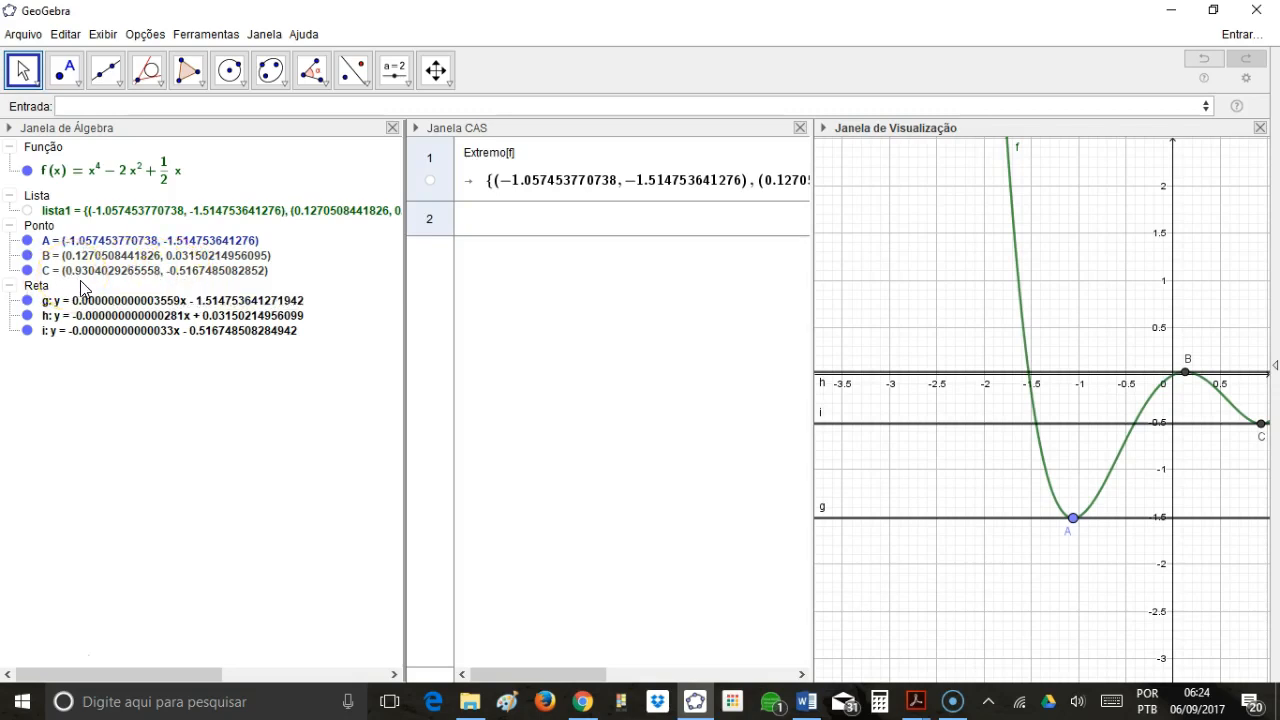
pyautogui.moveTo(1205, 328); pyautogui.dragTo(1066, 294)
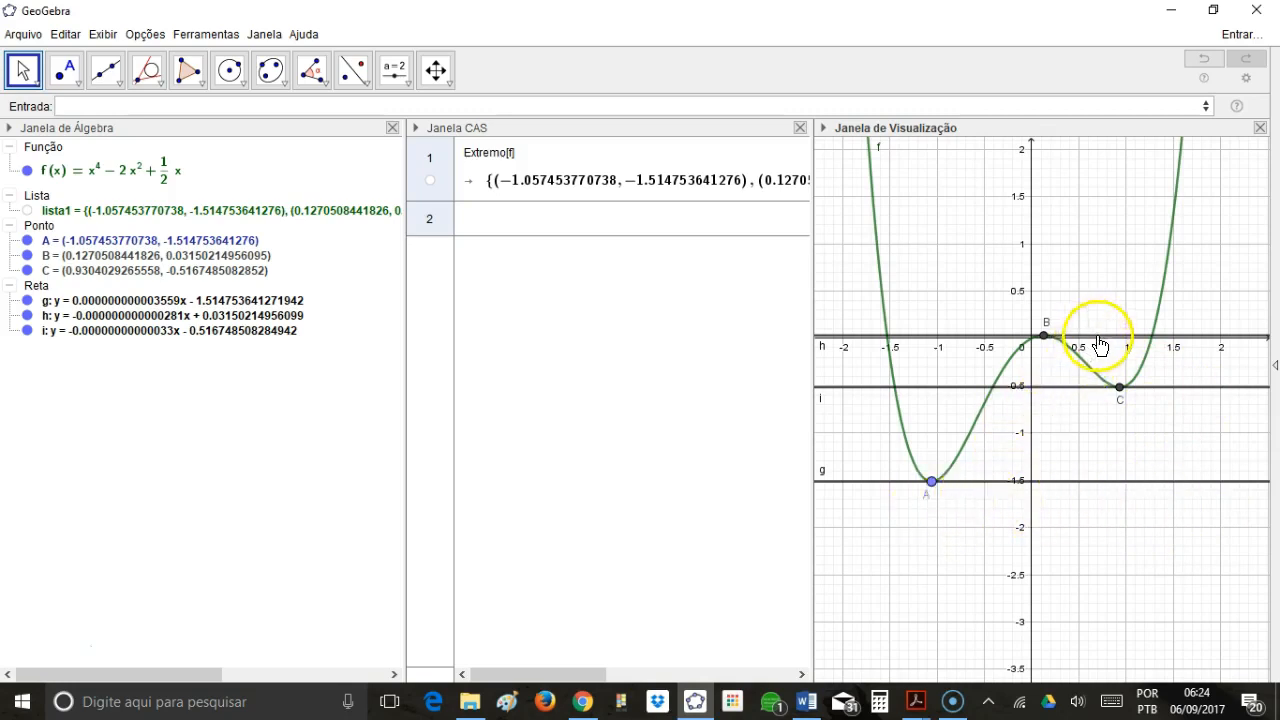
pyautogui.rightClick(927, 498)
pyautogui.click(1047, 320)
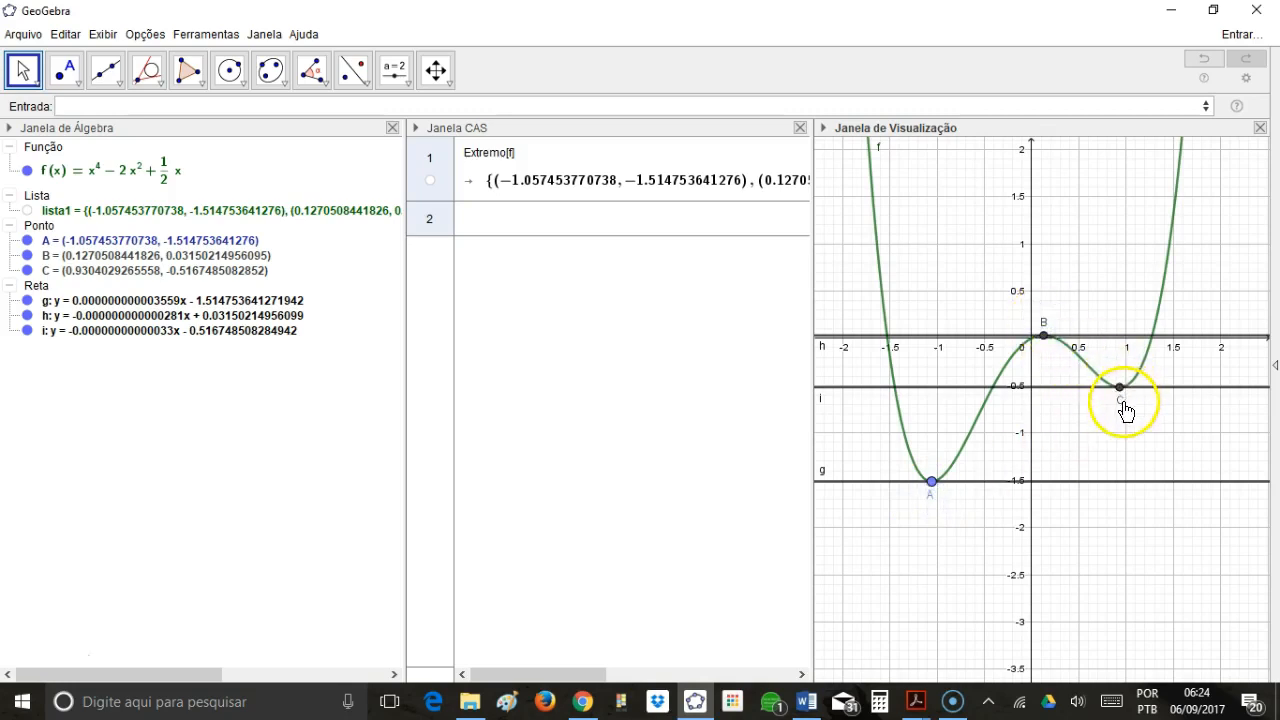
pyautogui.moveTo(1082, 492)
# Create the derivative f' of the function and hide its graph.
pyautogui.click(601, 105)
pyautogui.write("f'")
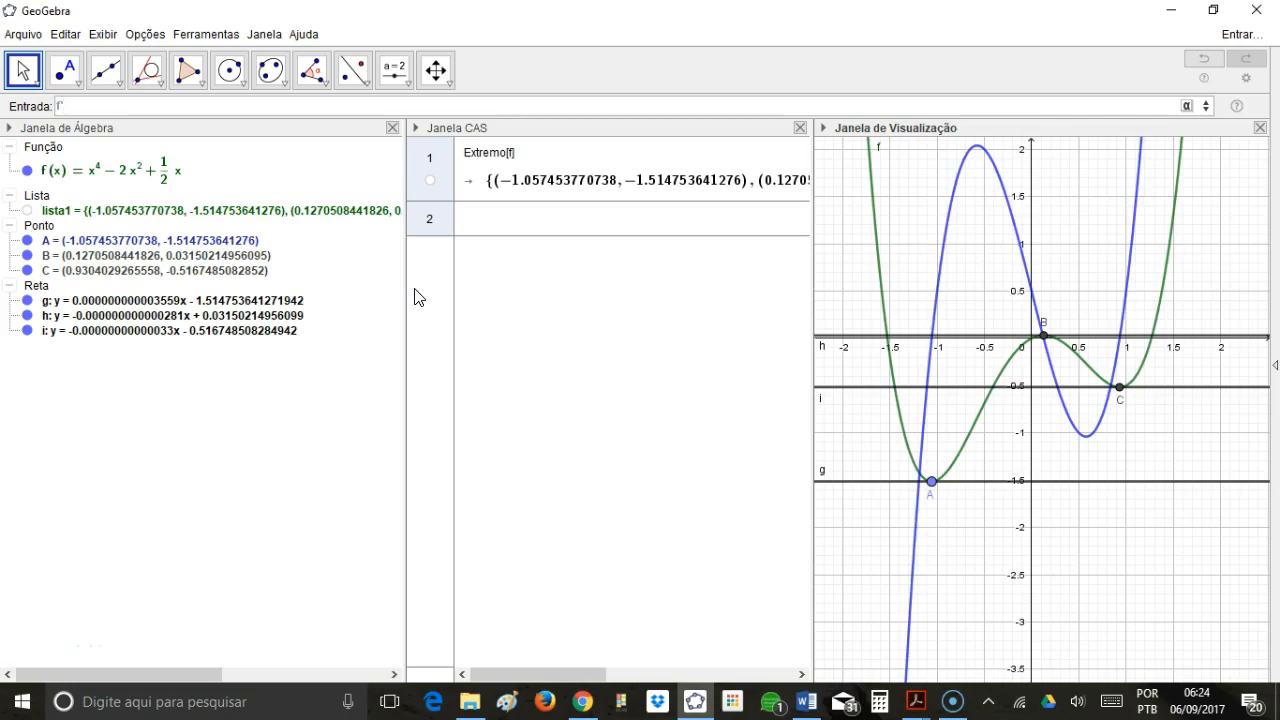
pyautogui.press('Return')
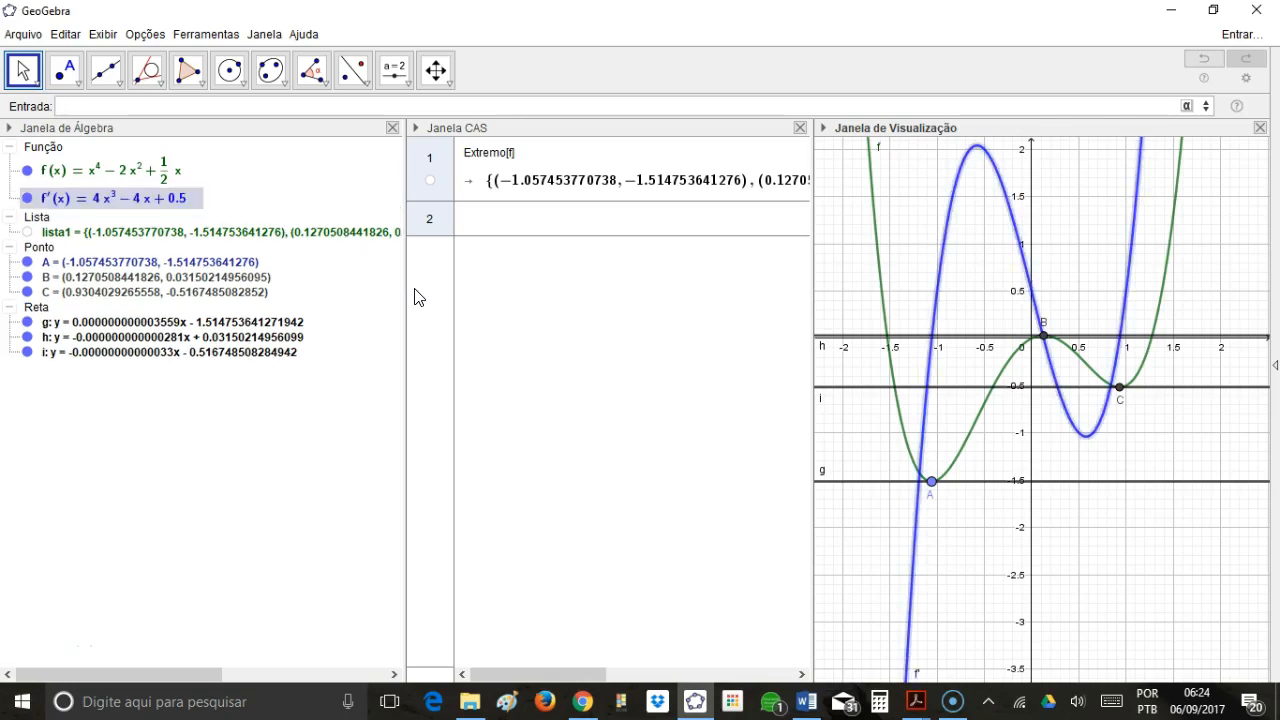
pyautogui.click(29, 199)
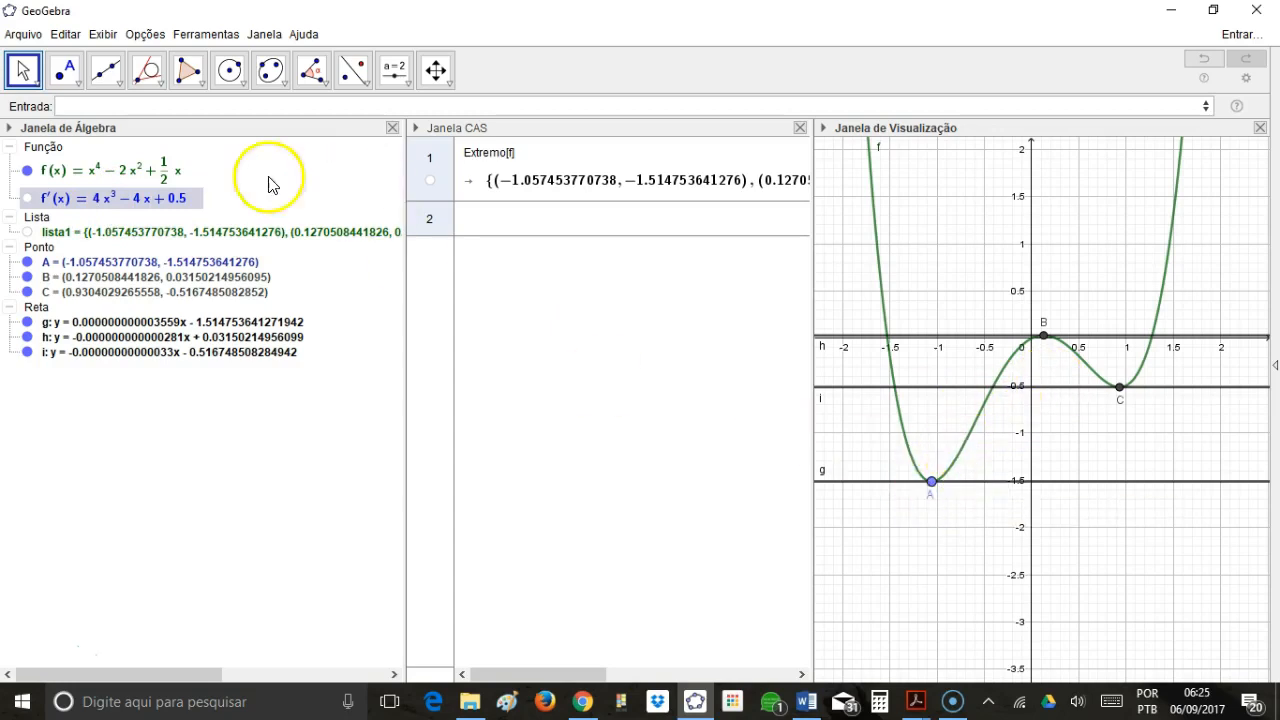
# Place a point D on the graph of f between A and B, at about (-0.67, -1.03).
pyautogui.click(64, 70)
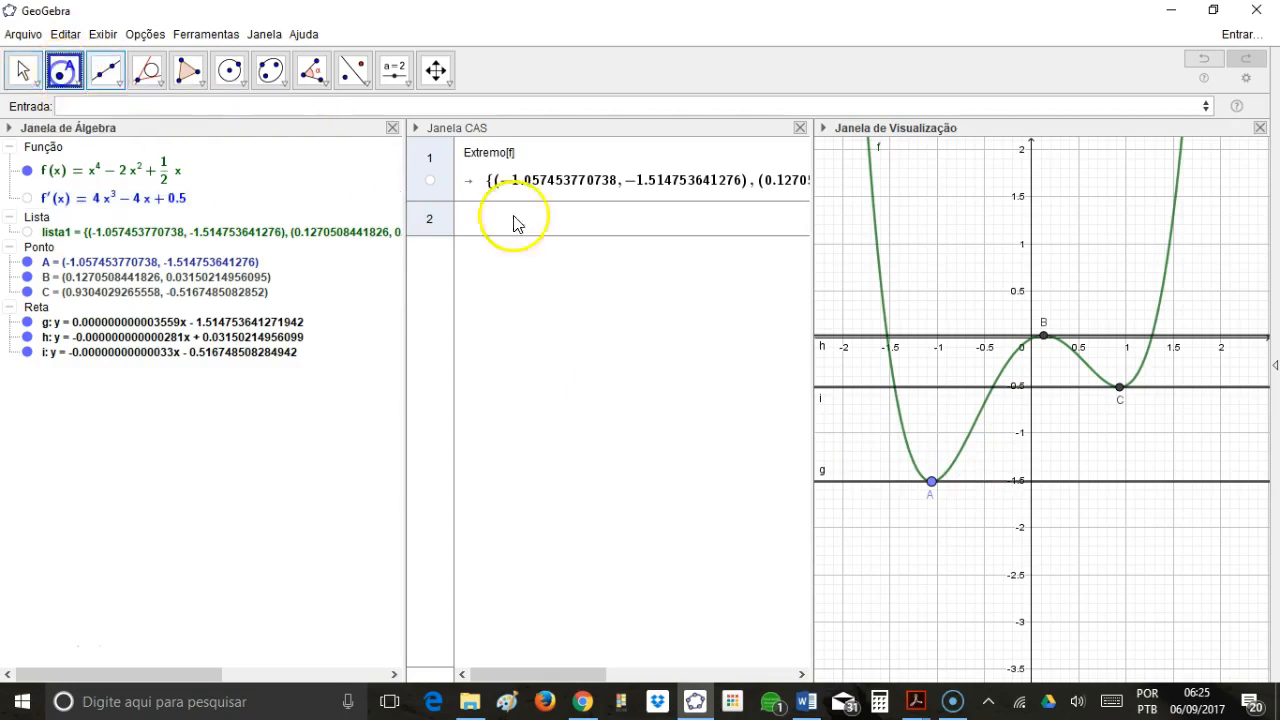
pyautogui.click(969, 437)
pyautogui.click(972, 442)
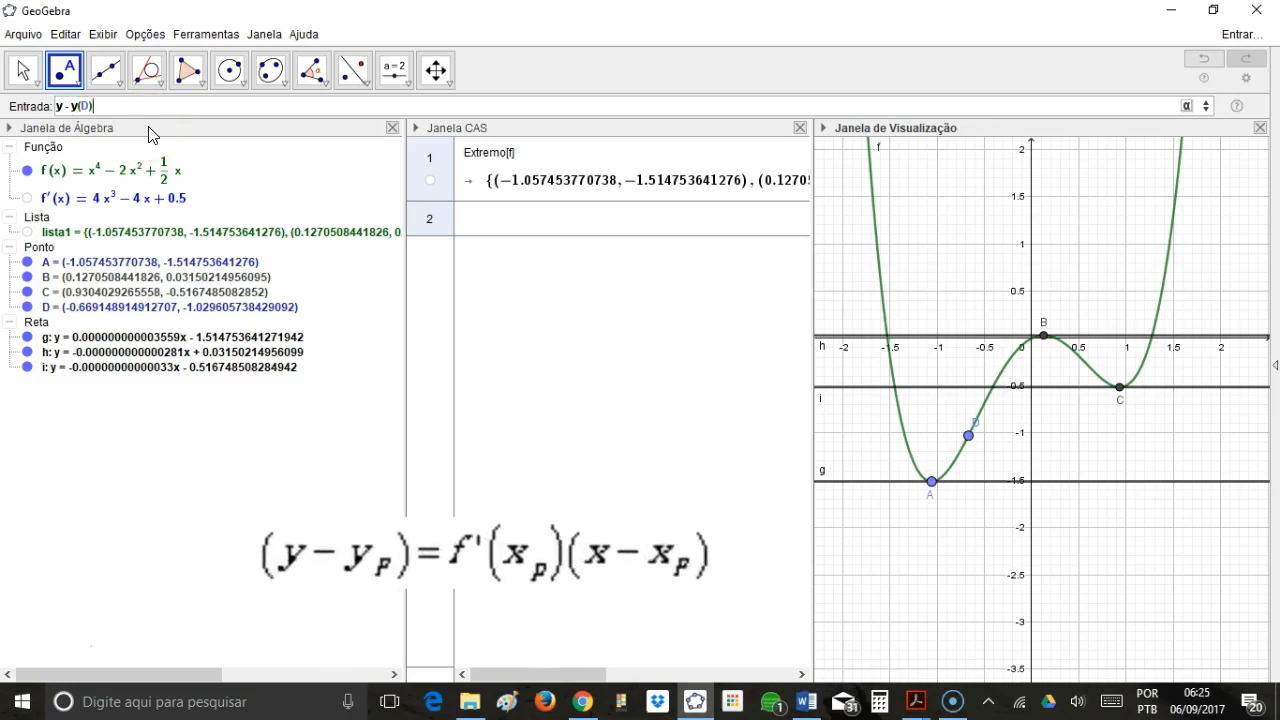
# Complete and create the tangent line at D from the equation y - y(D)=f'(x(D))(x-x(D)).
pyautogui.write('=')
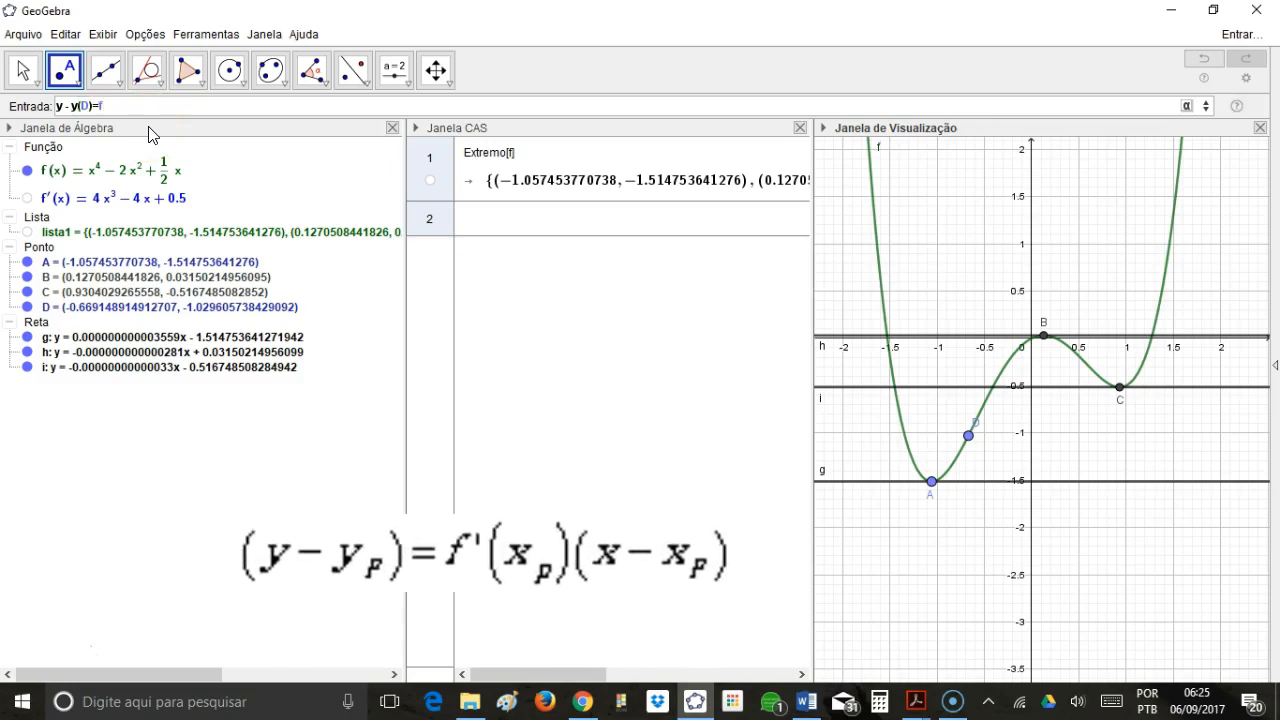
pyautogui.write("f'(x(D")
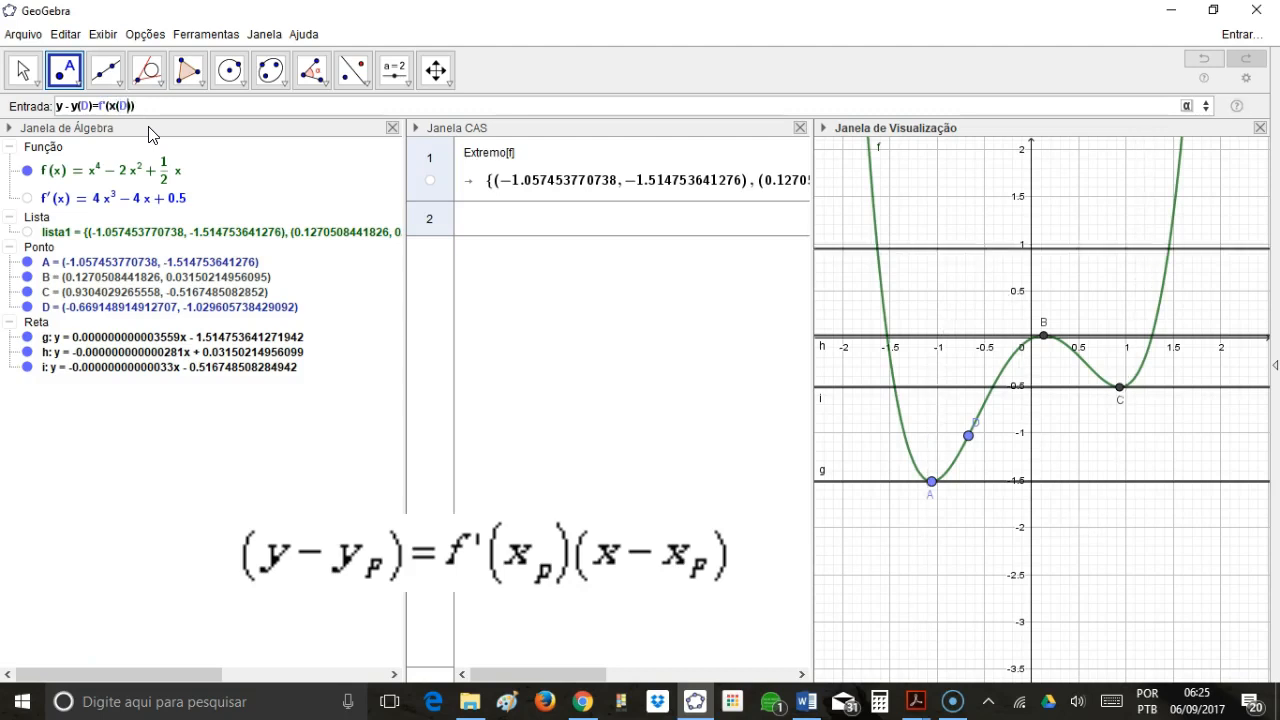
pyautogui.write('))(x')
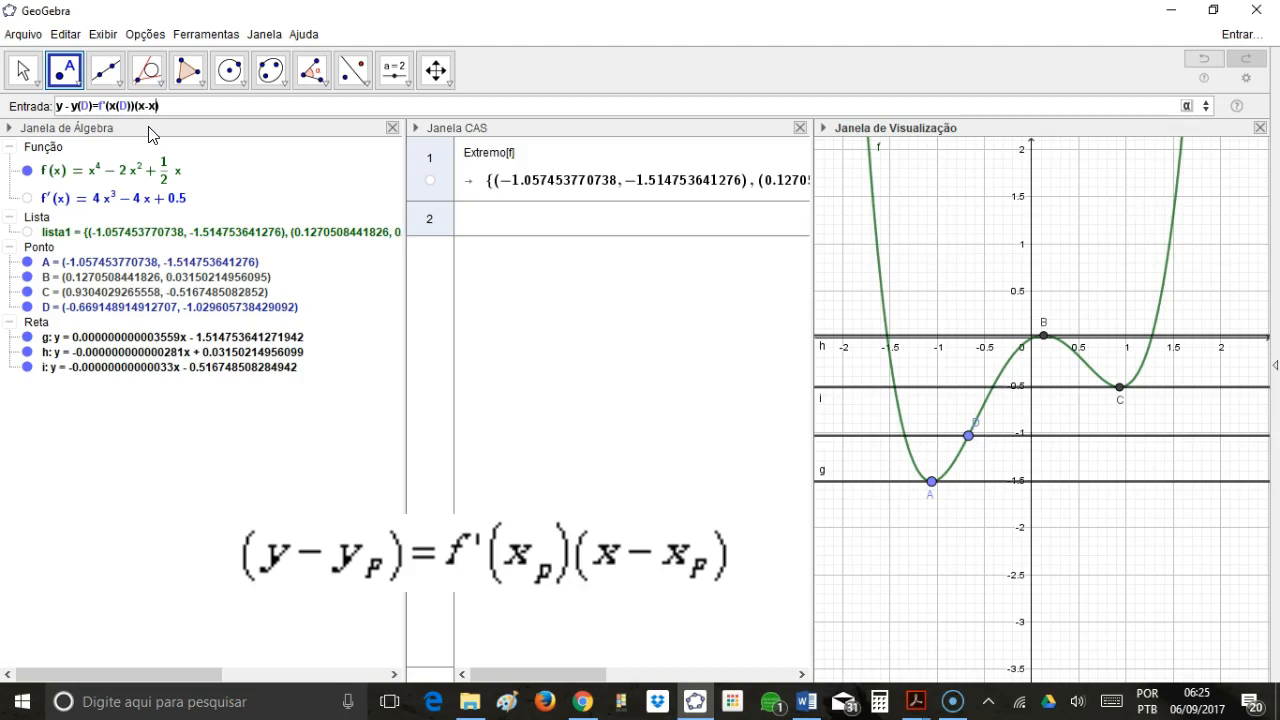
pyautogui.write('-x(D')
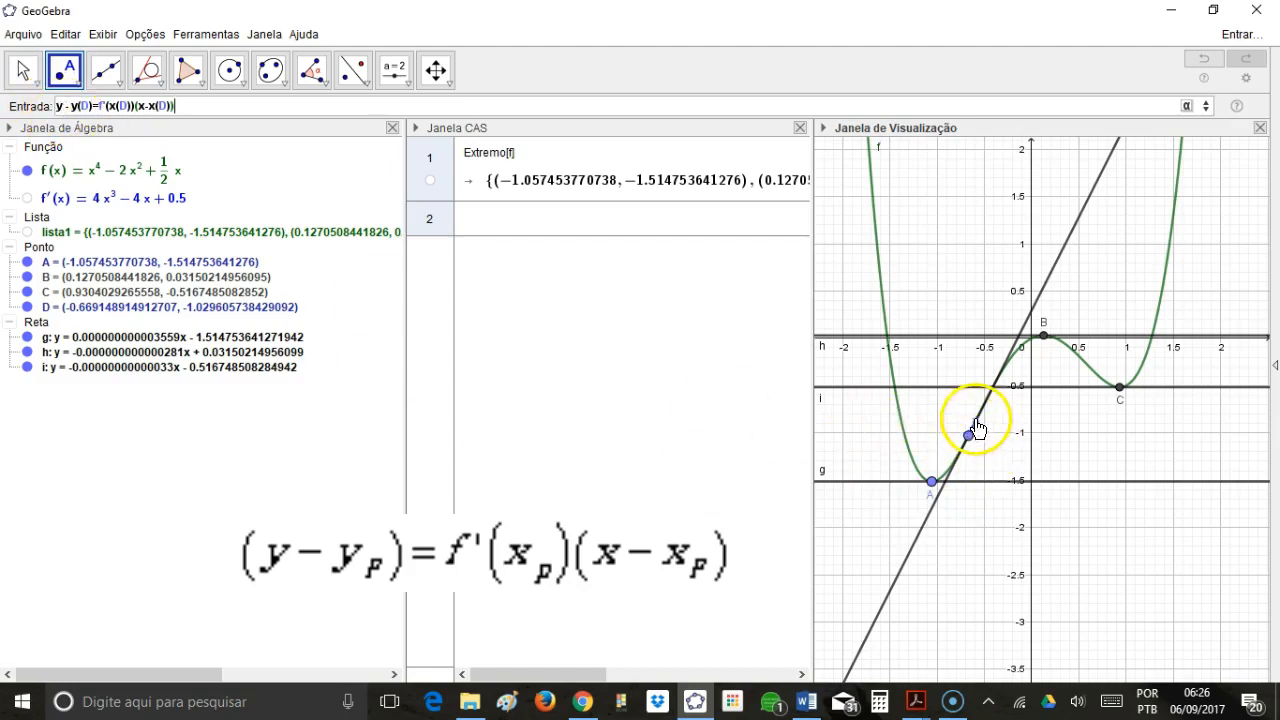
pyautogui.press('Return')
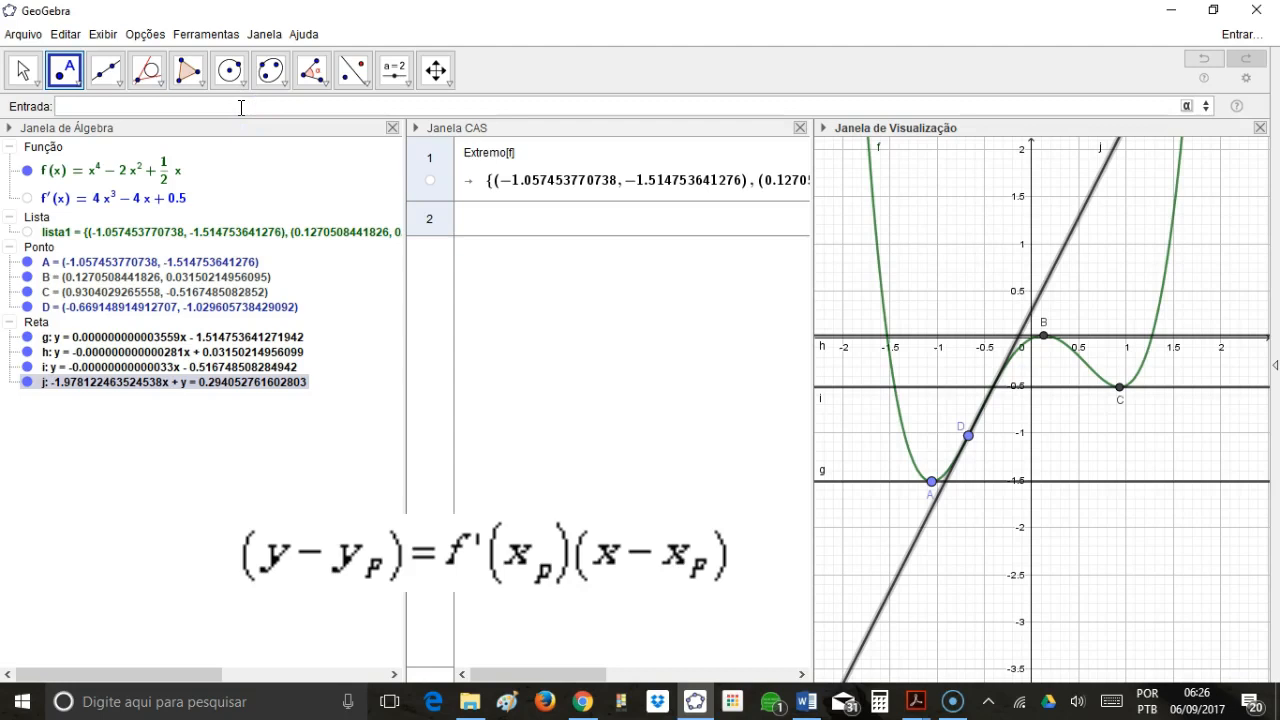
# Recall the tangent equation y - y(D)=f'(x(D))(x-x(D)), enter it a second time, and hide the first of the two coincident lines, j.
pyautogui.press('Up')
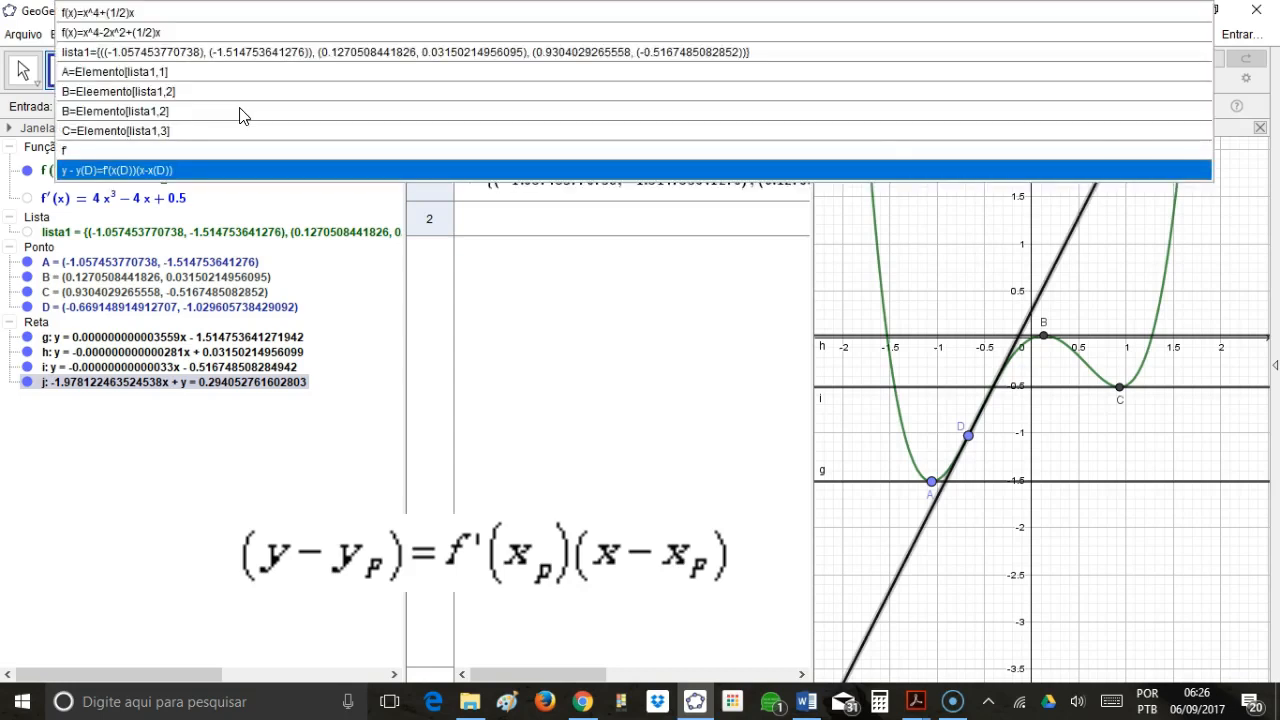
pyautogui.press('Return')
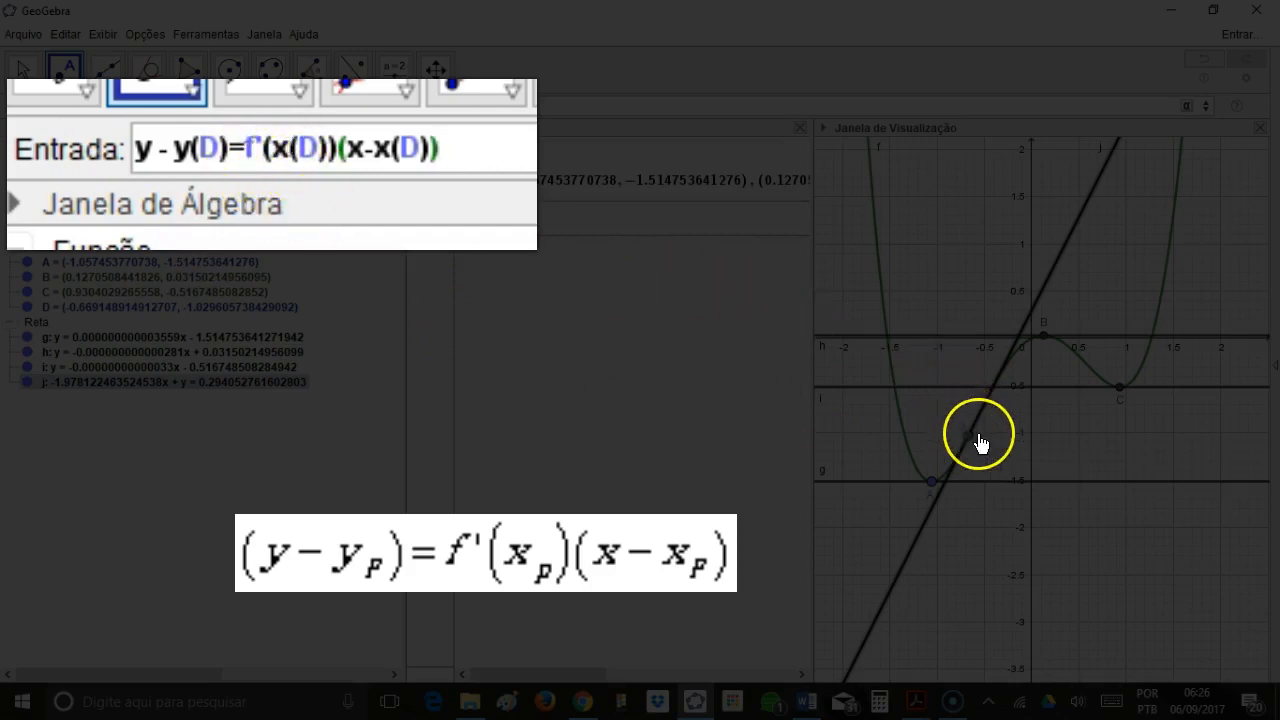
pyautogui.moveTo(970, 448)
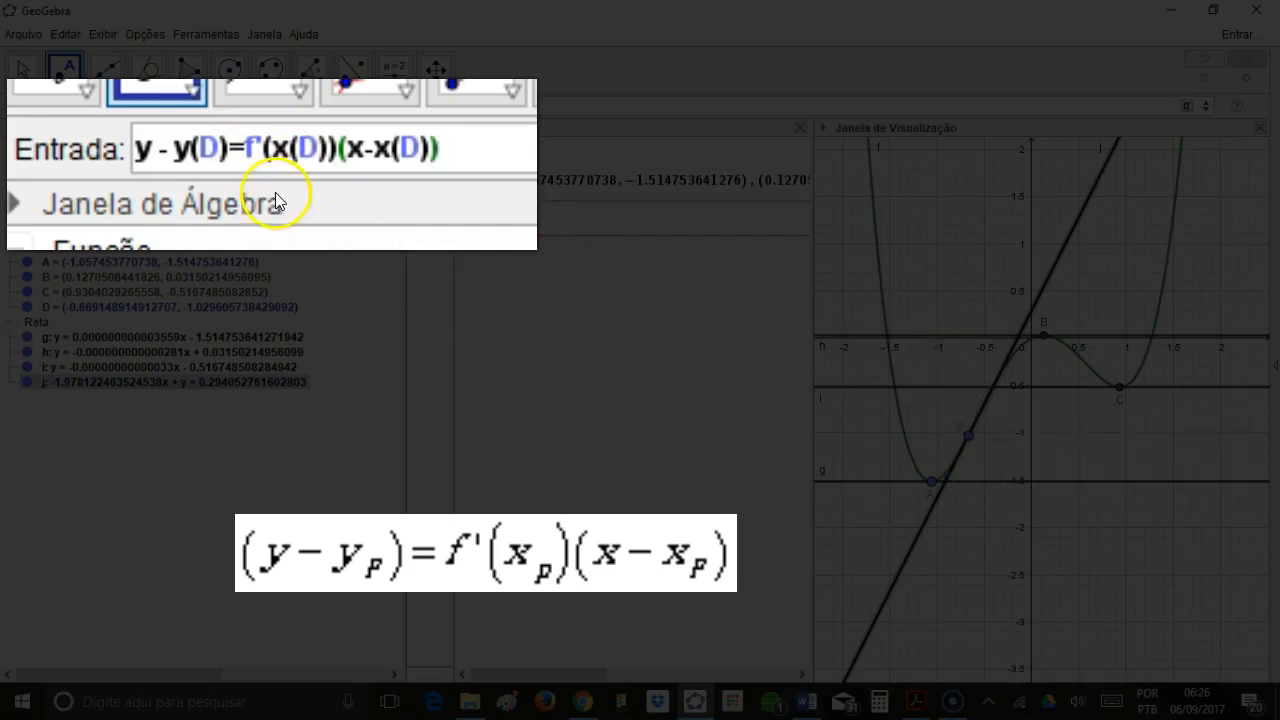
pyautogui.press('Return')
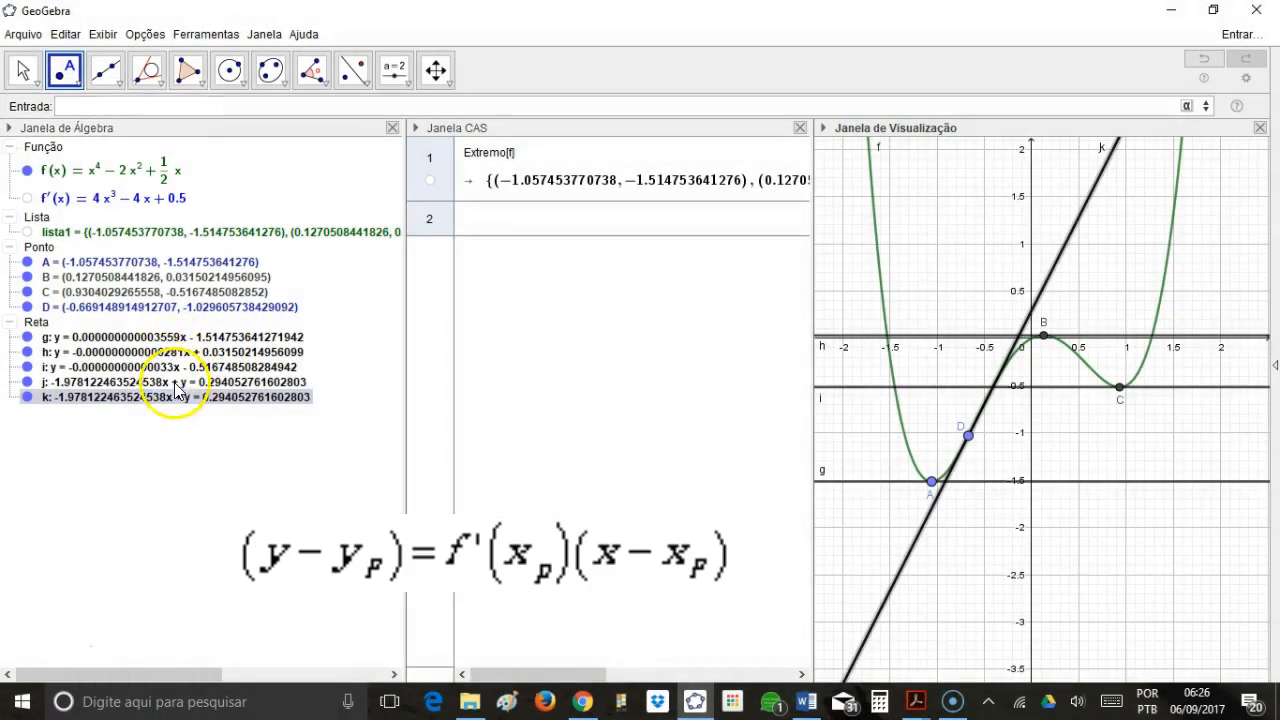
pyautogui.click(183, 384)
pyautogui.click(27, 382)
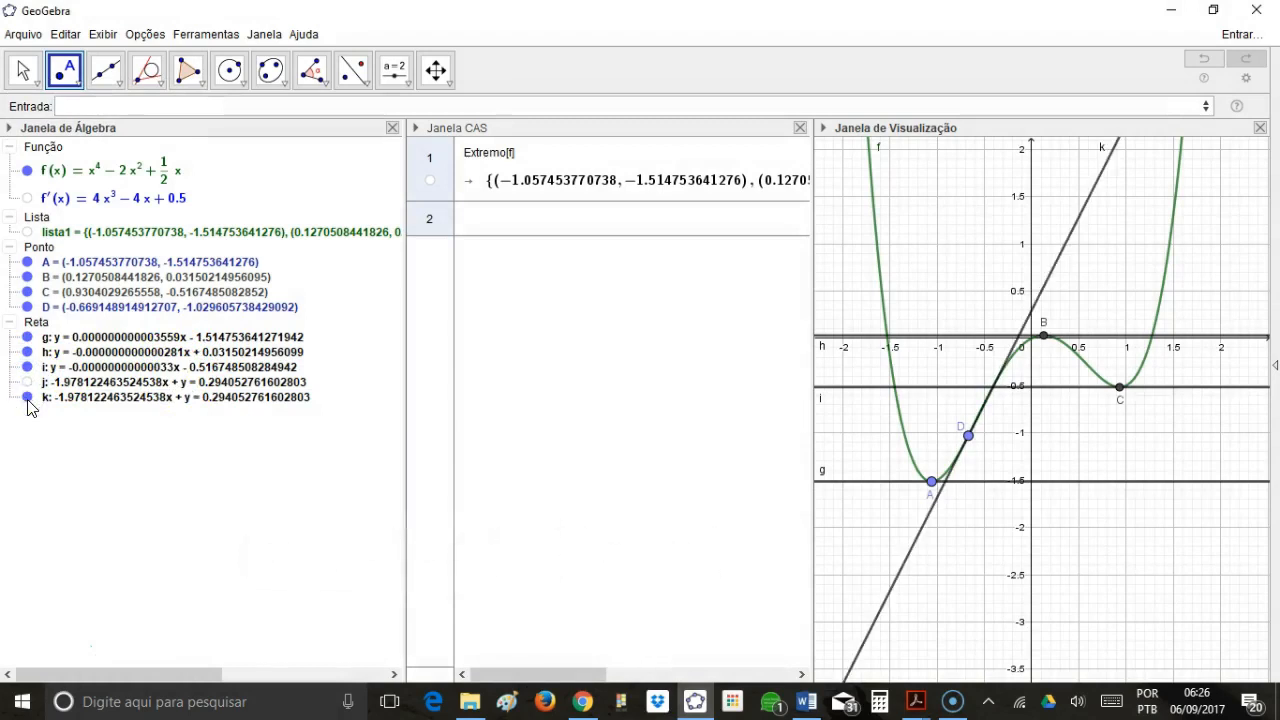
# Move point D back and forth along the graph of f between A and B, leaving it at about (-0.62, -0.94).
pyautogui.moveTo(969, 435); pyautogui.dragTo(1020, 444)
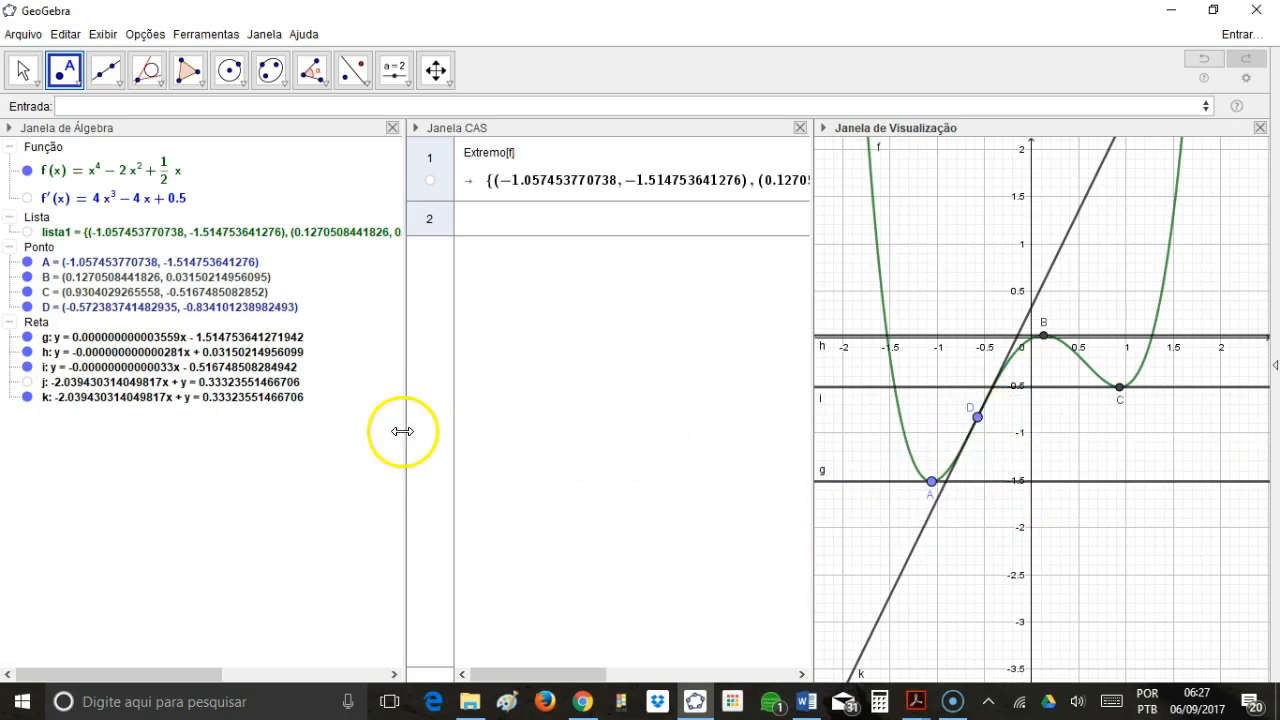
pyautogui.moveTo(978, 432)
pyautogui.mouseDown()
pyautogui.moveTo(1051, 366)
pyautogui.moveTo(1120, 386)
pyautogui.moveTo(1170, 378)
pyautogui.moveTo(1134, 400)
pyautogui.moveTo(1005, 368)
pyautogui.moveTo(966, 436)
pyautogui.moveTo(982, 431)
pyautogui.mouseUp()
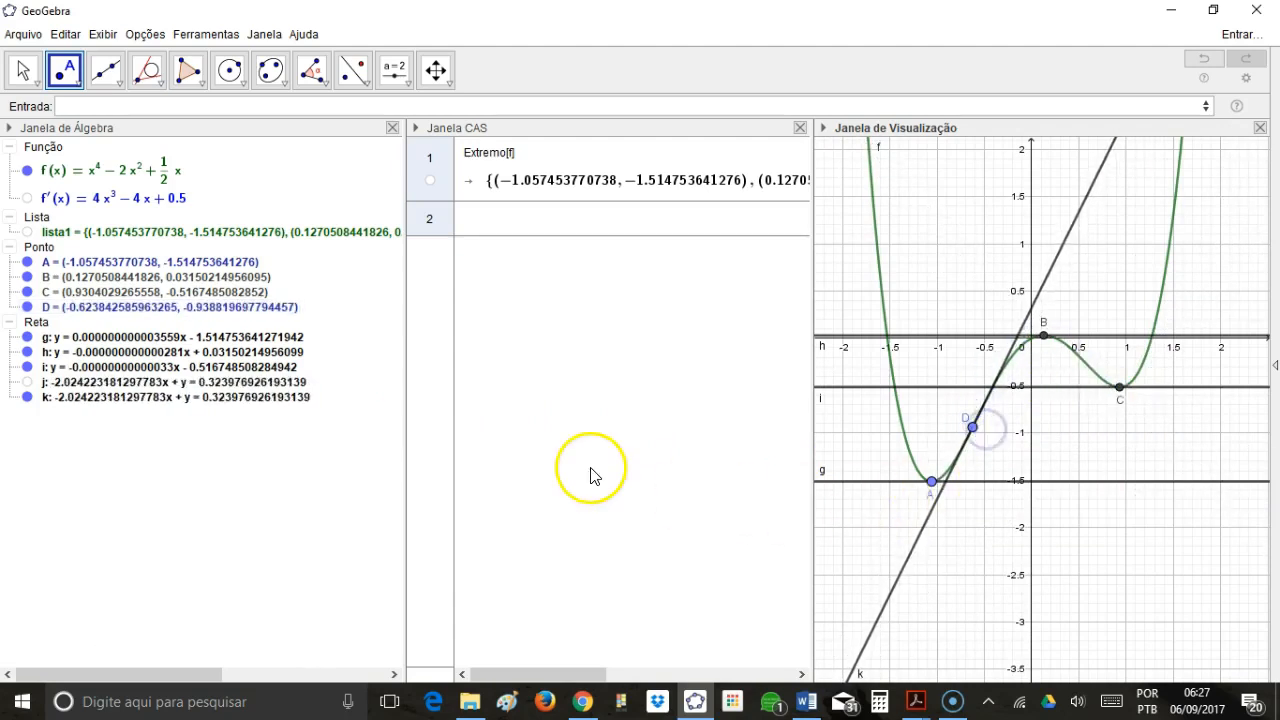